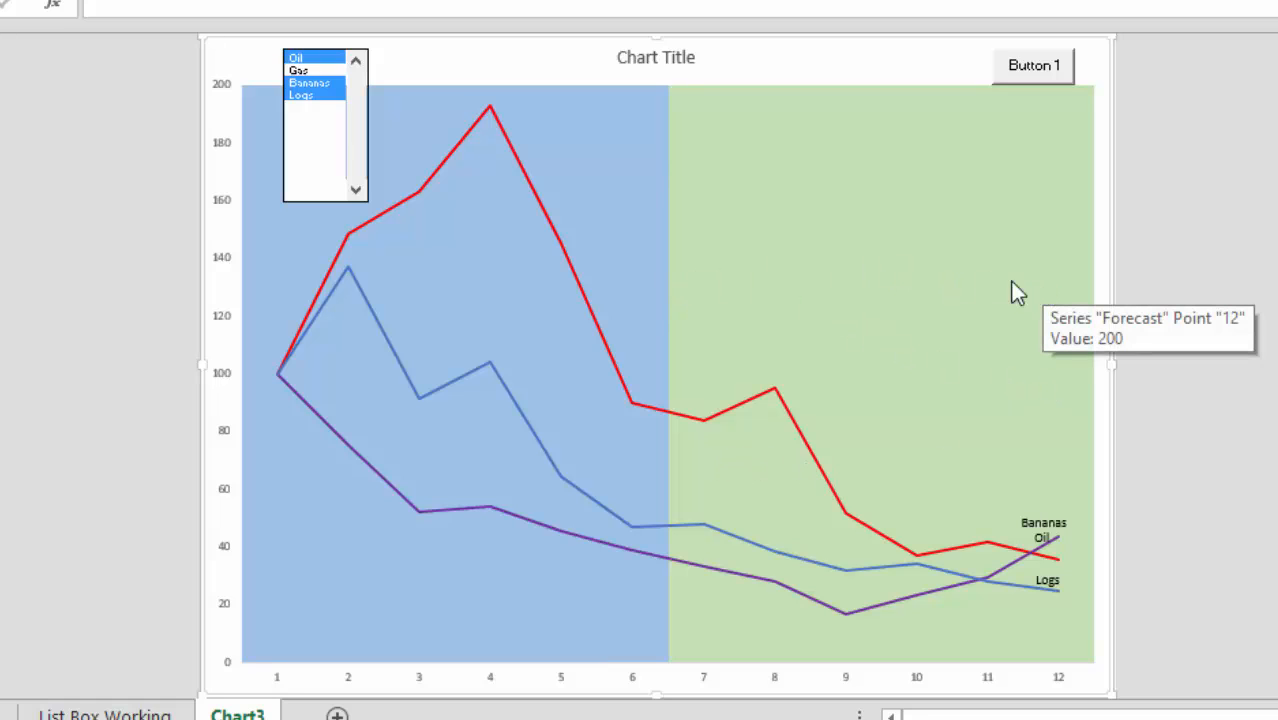
Remove Logs and Oil from the chart's list box selection, add Gas, and recalculate the sample data.
click(297, 97)
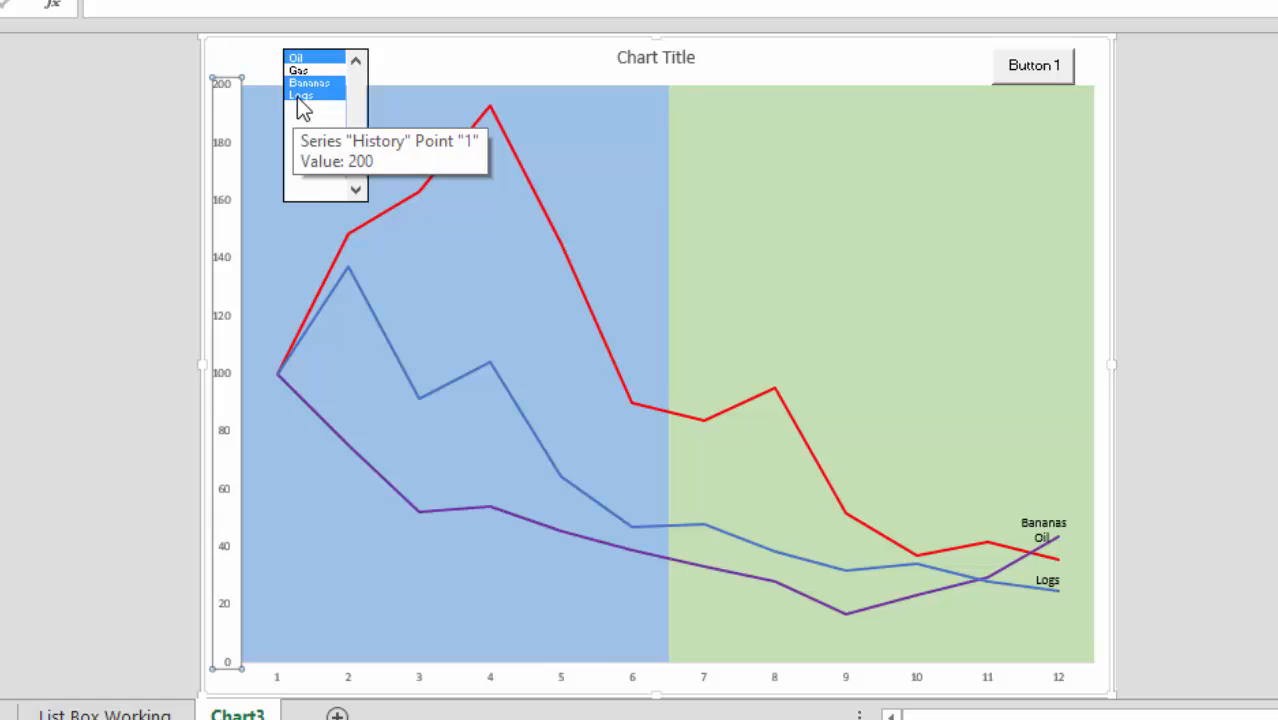
click(297, 97)
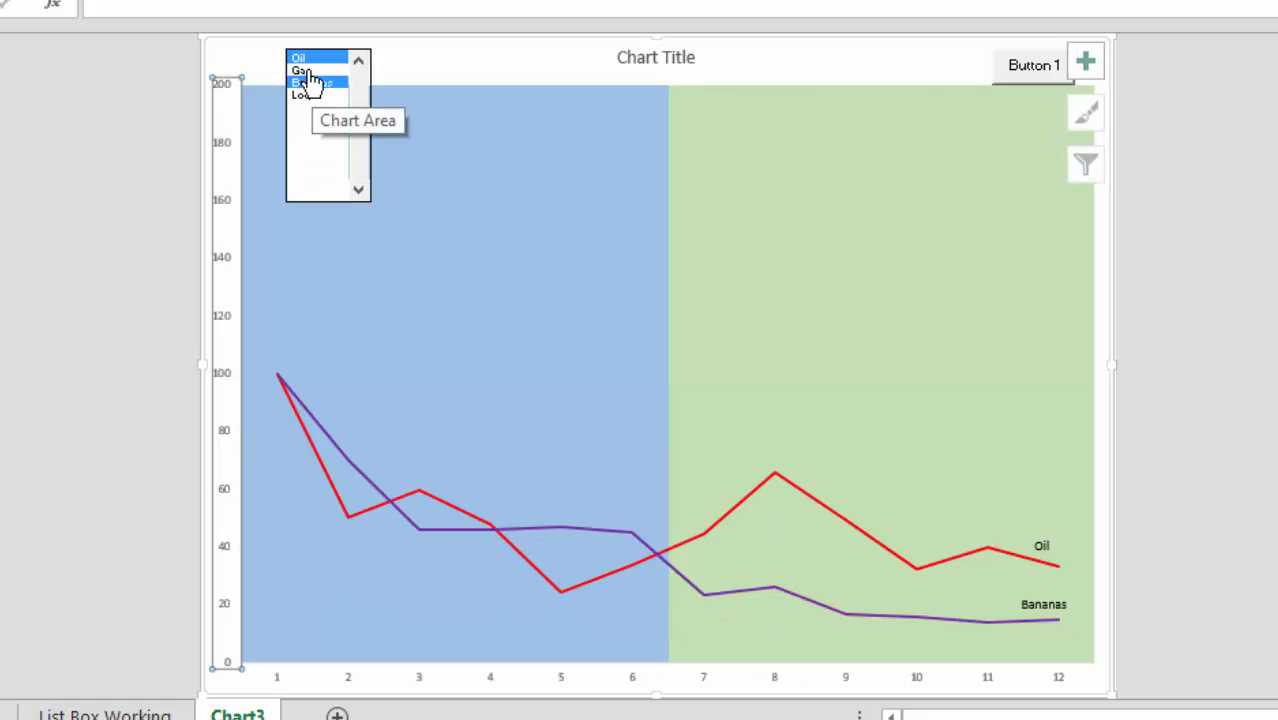
click(304, 72)
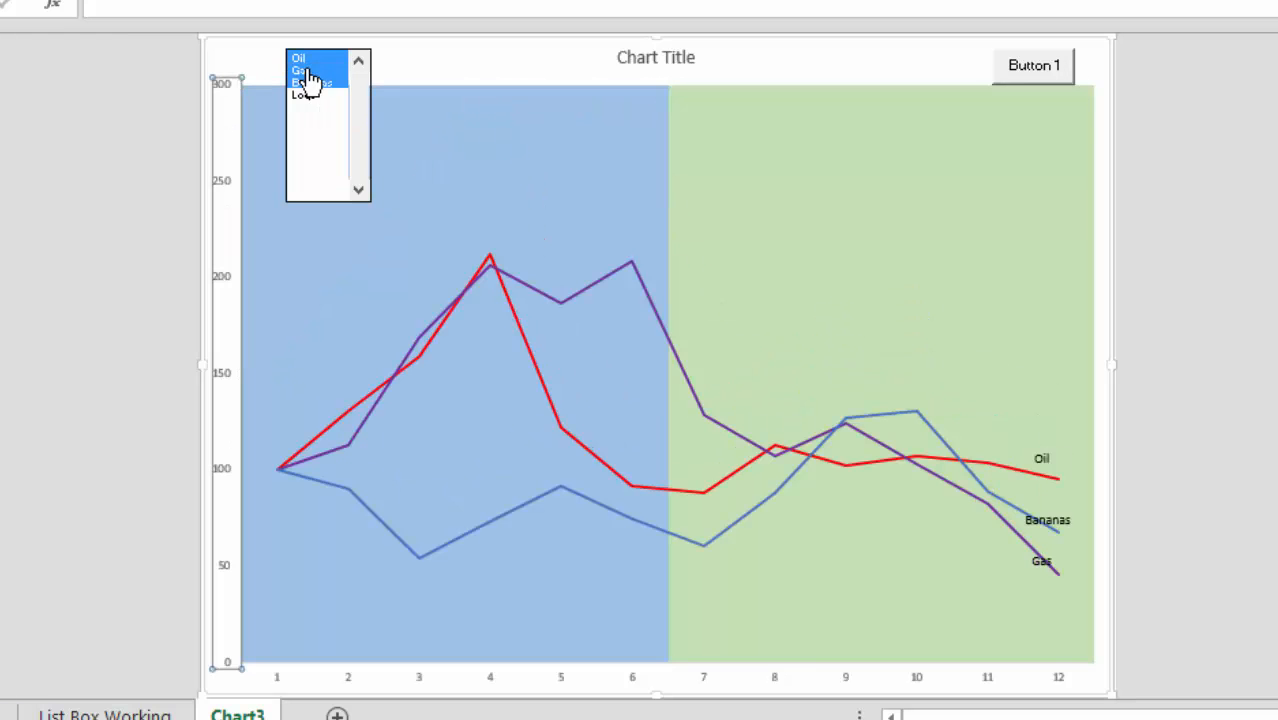
click(312, 60)
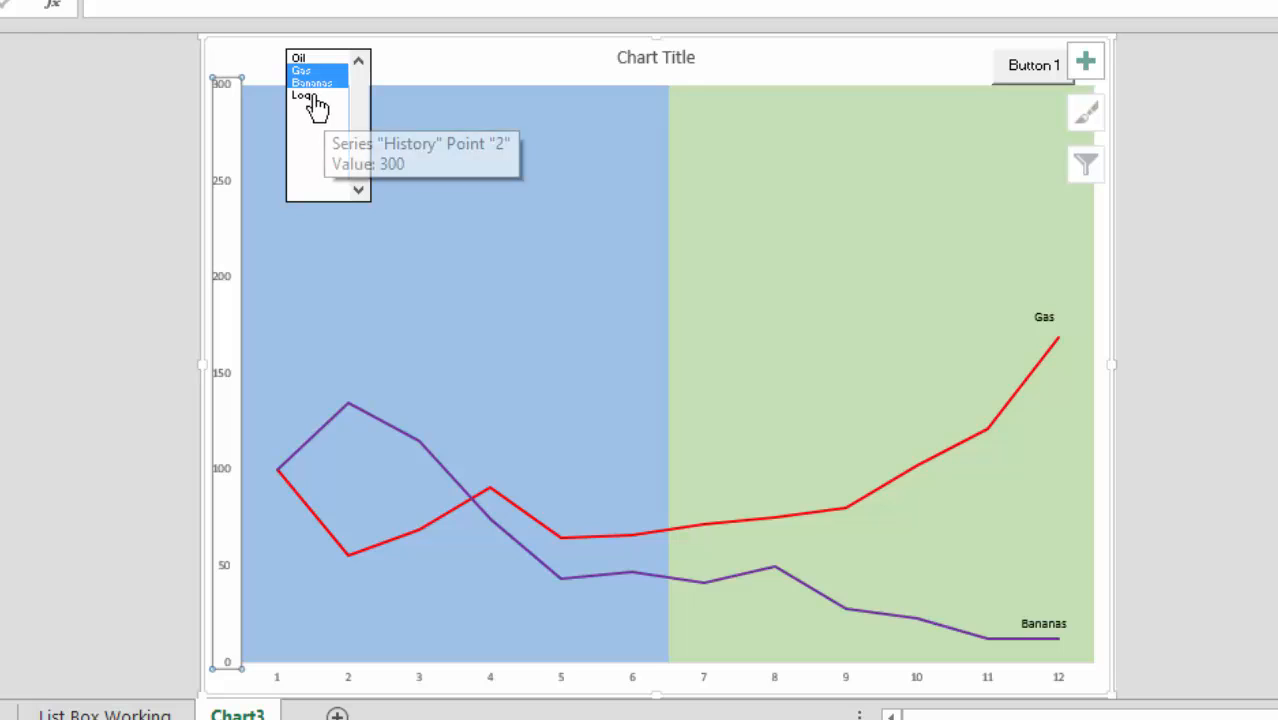
key(F9)
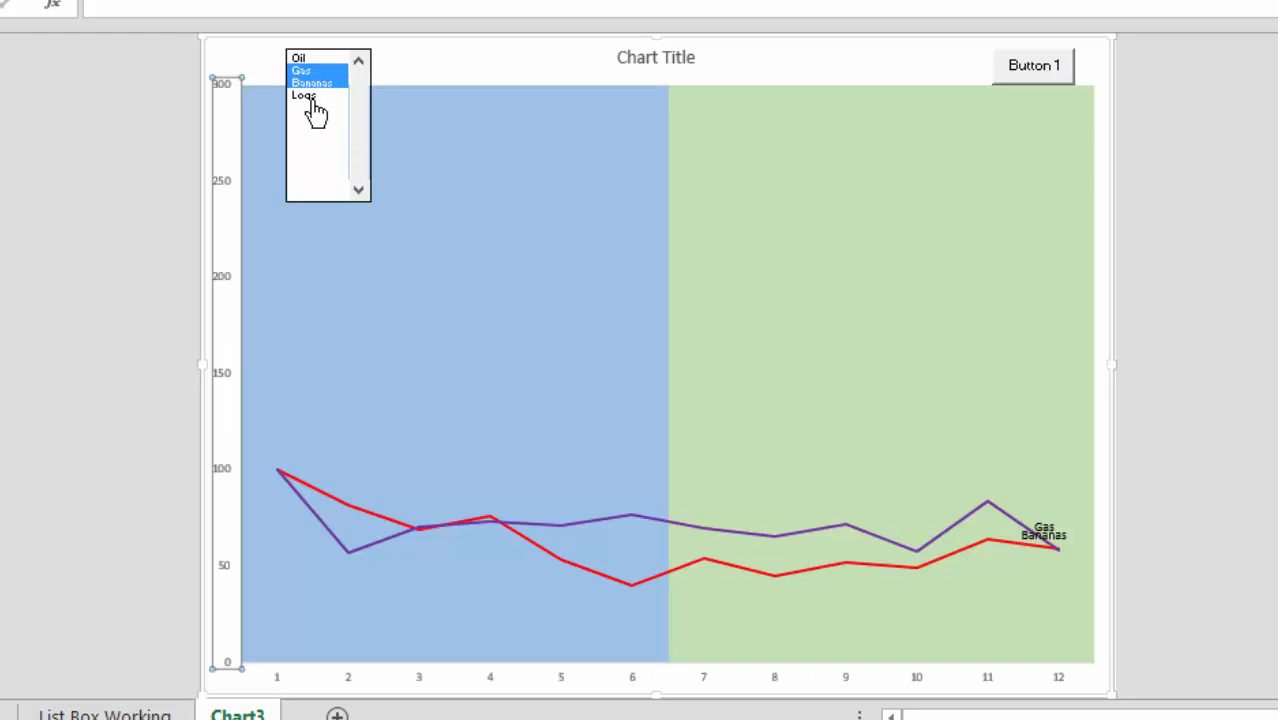
Toggle Logs and Bananas off and on in the list box so the chart plots Gas, Bananas and Logs.
click(307, 96)
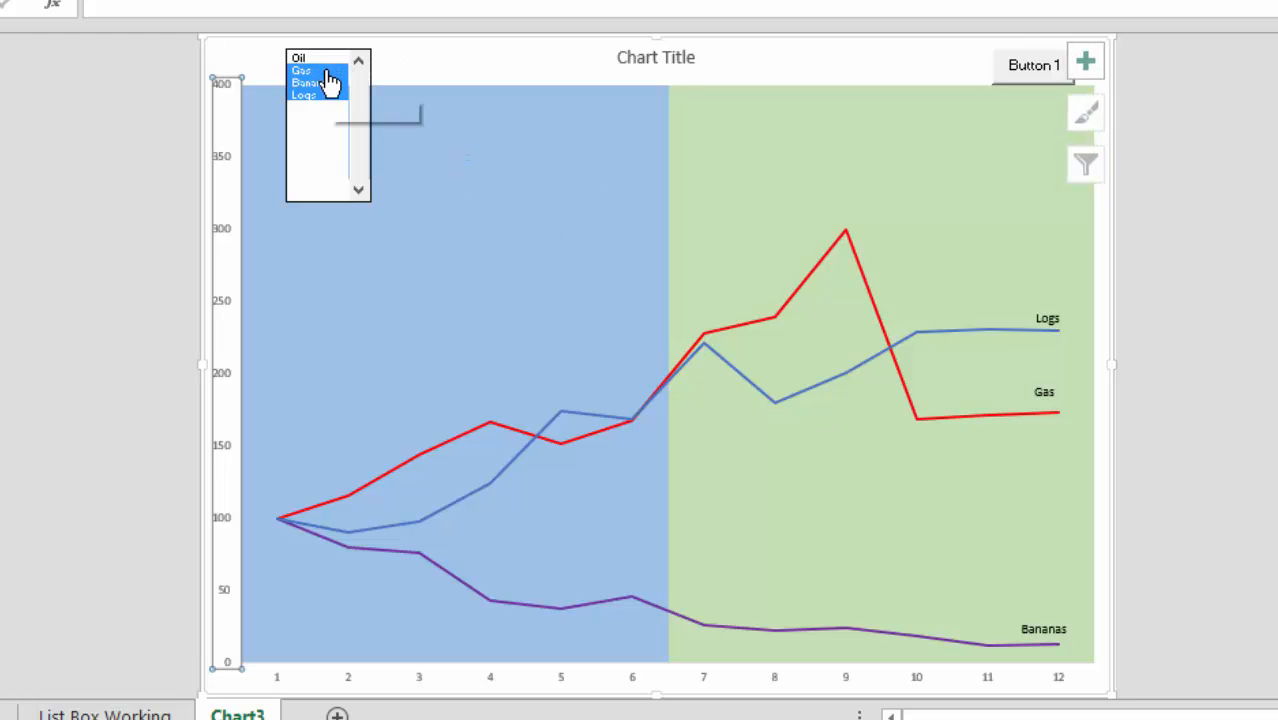
click(312, 100)
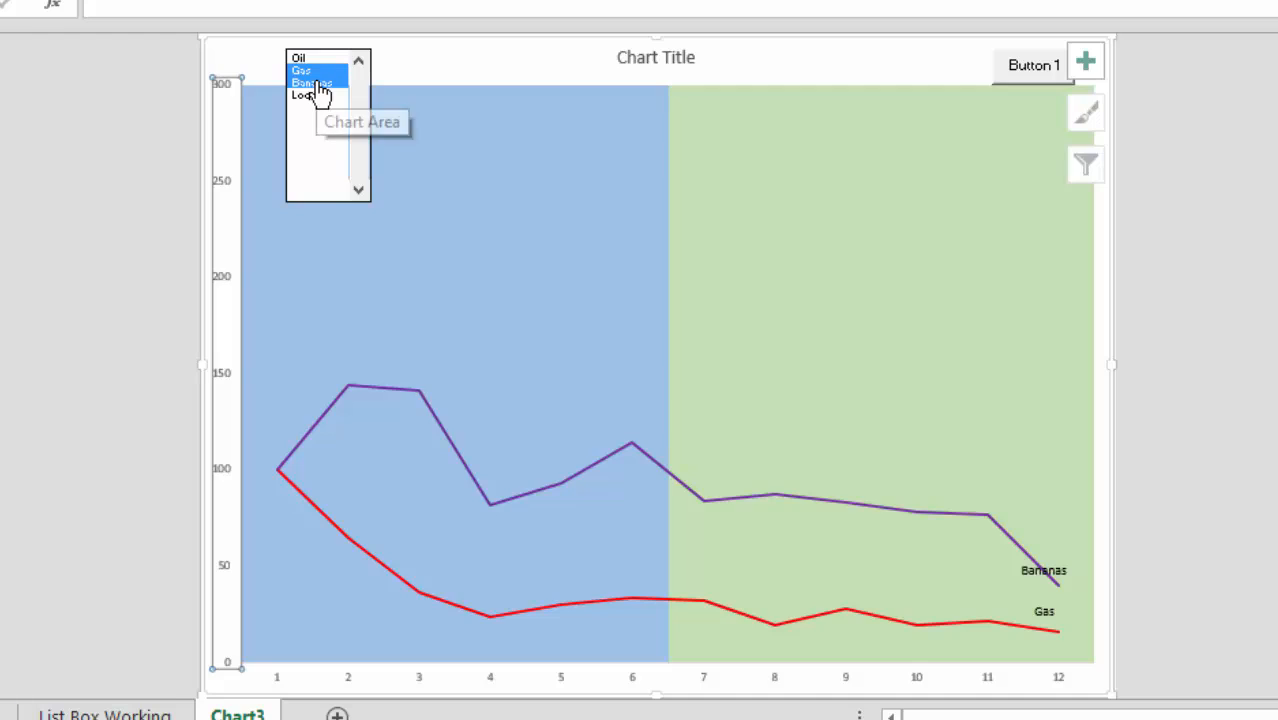
click(318, 86)
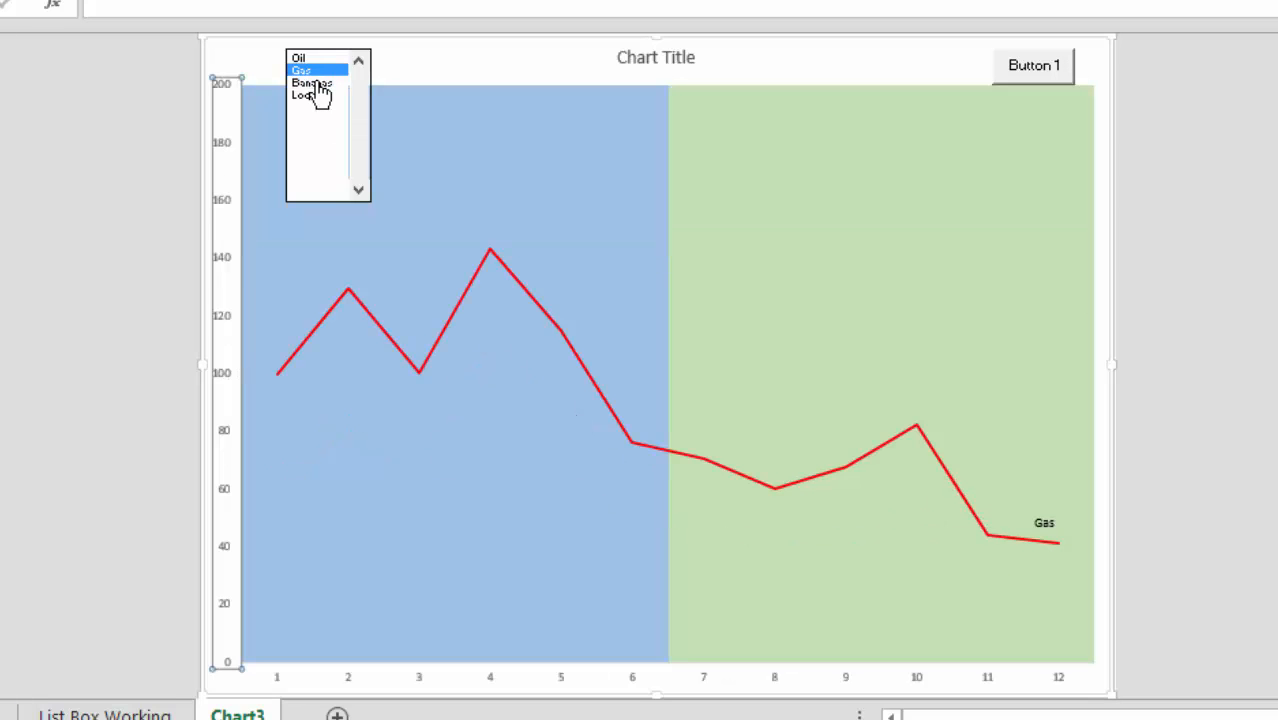
click(304, 97)
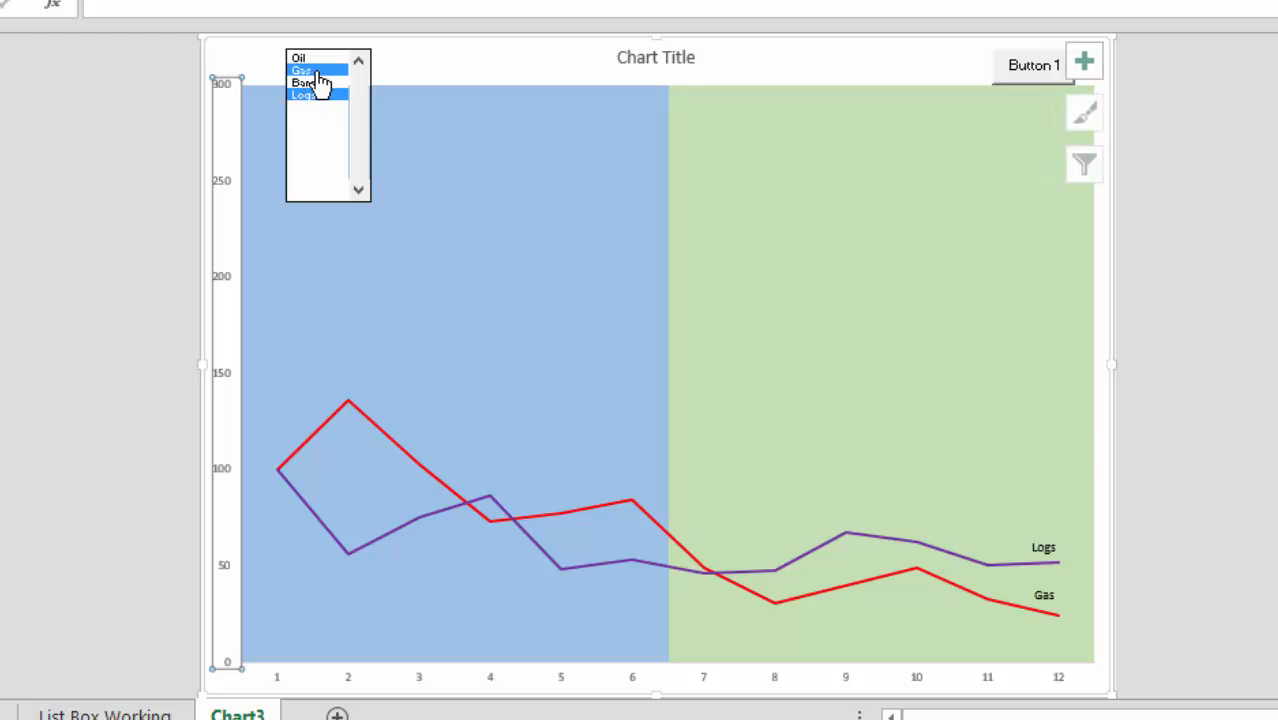
click(318, 84)
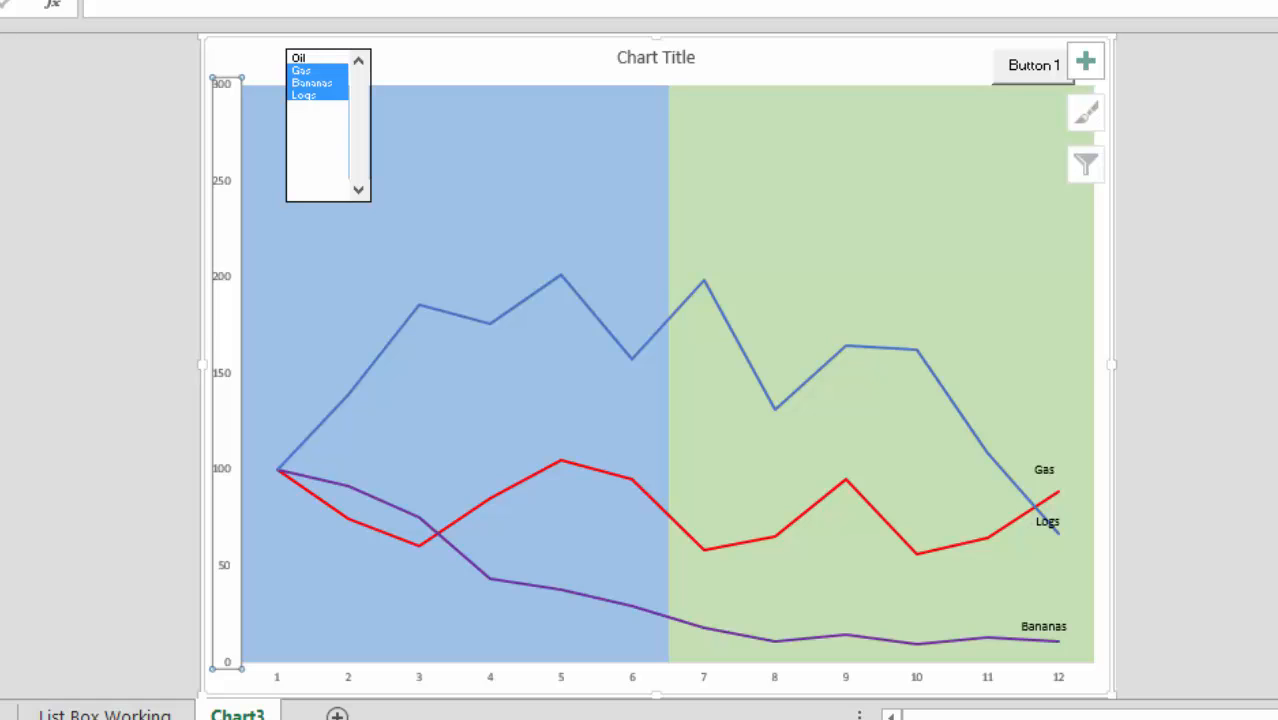
click(245, 0)
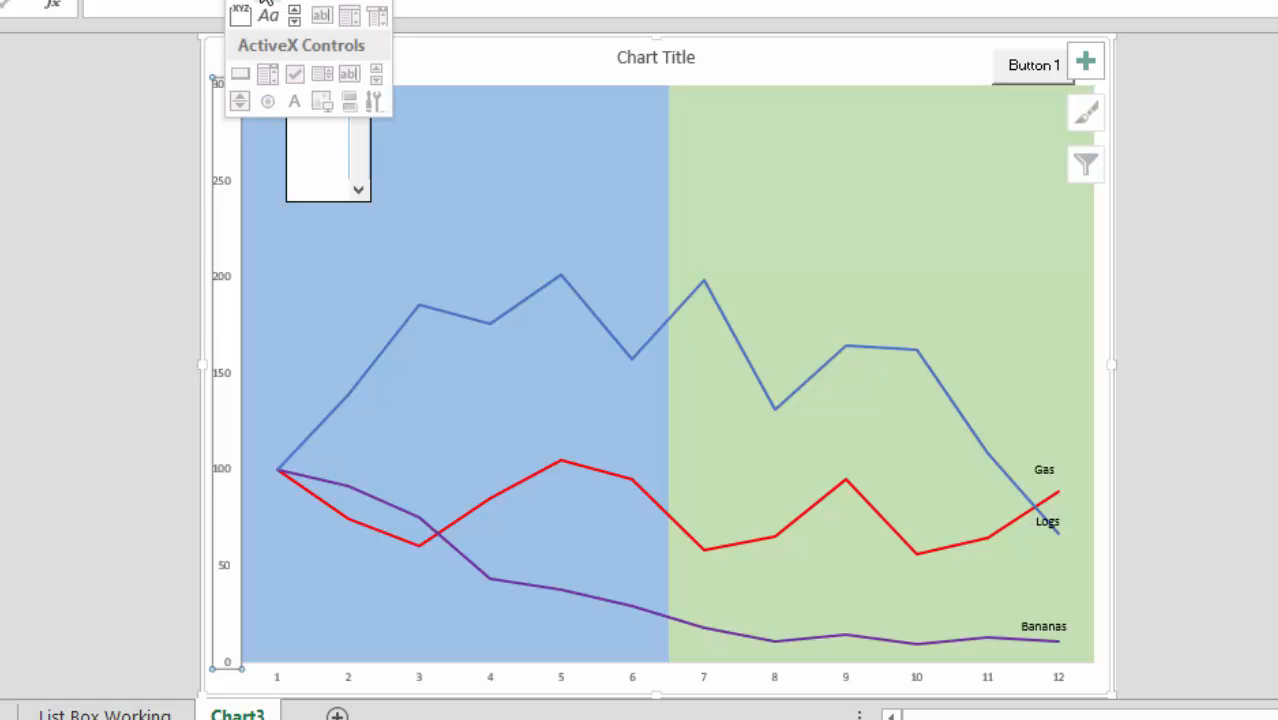
click(814, 170)
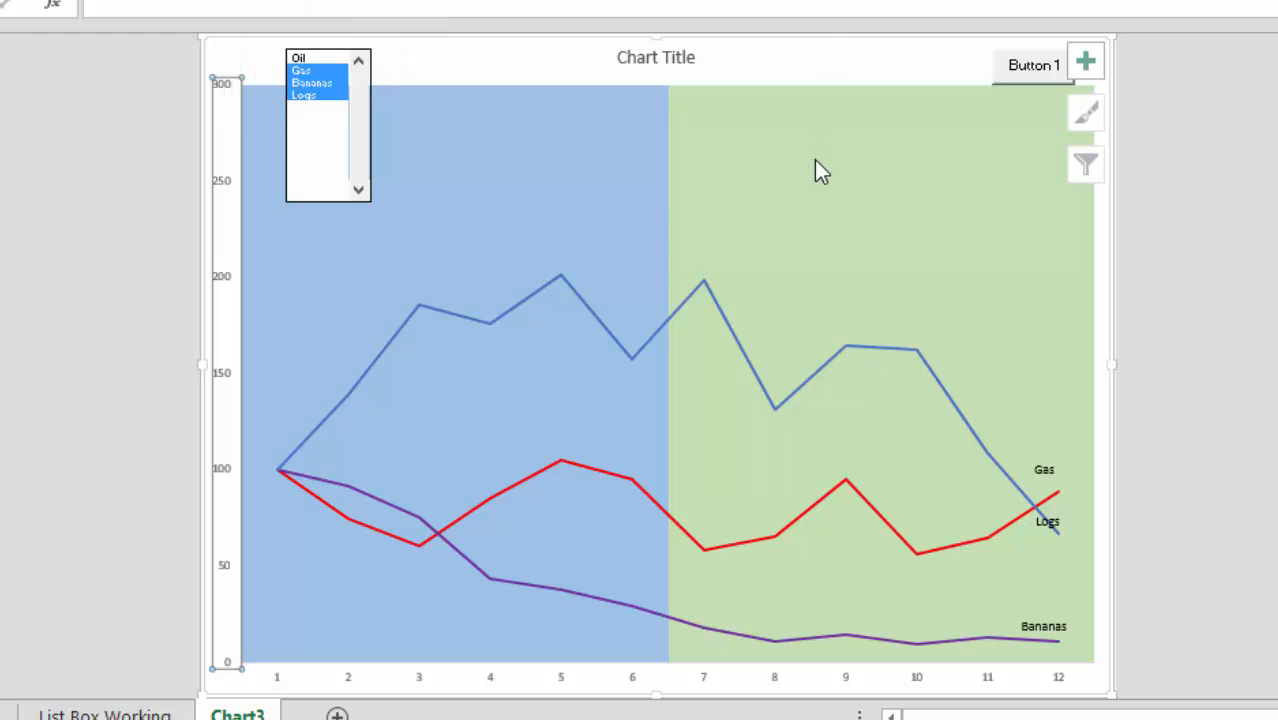
Reduce the list box selection to Gas alone, recalculate the sample data twice, and add Logs back to the chart.
click(299, 97)
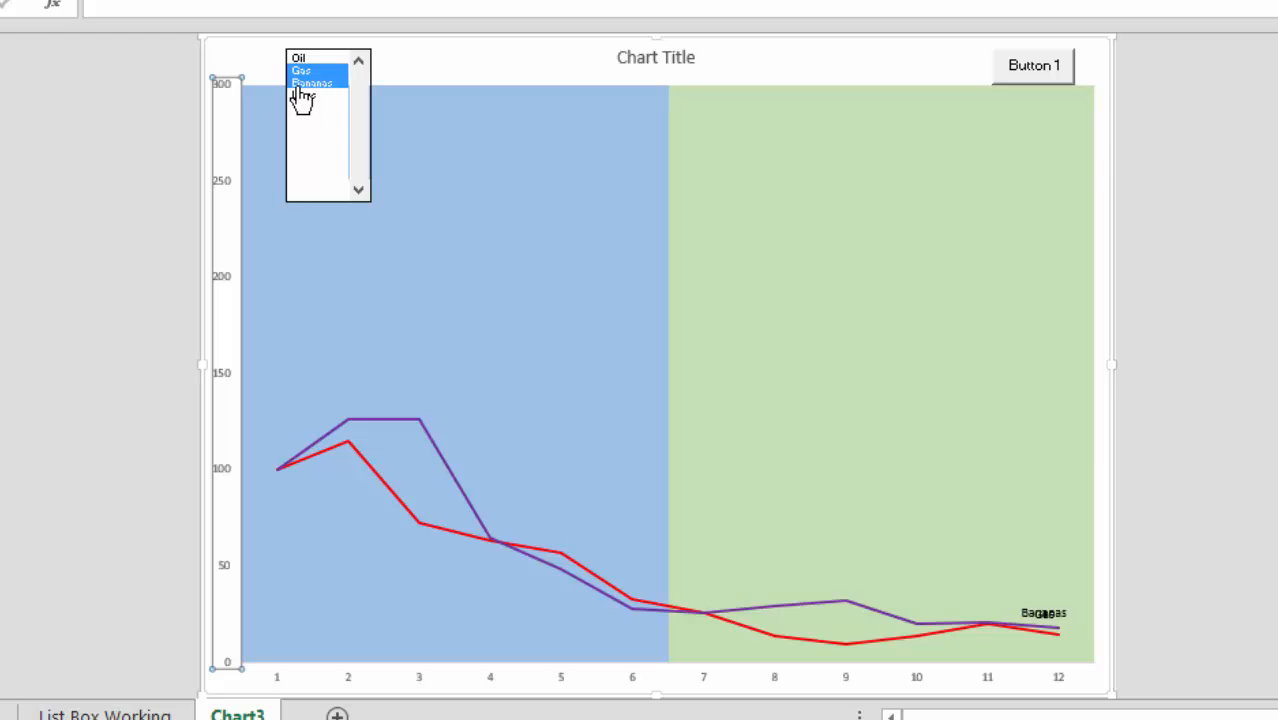
click(312, 83)
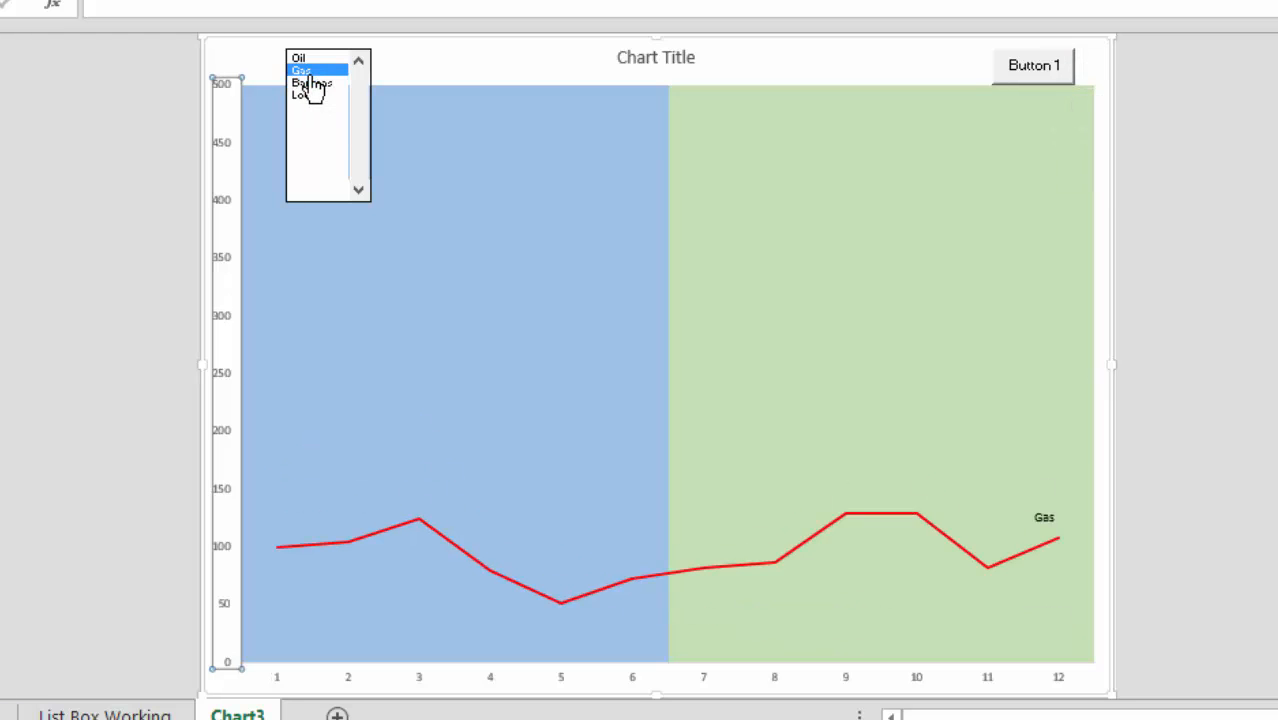
key(F9)
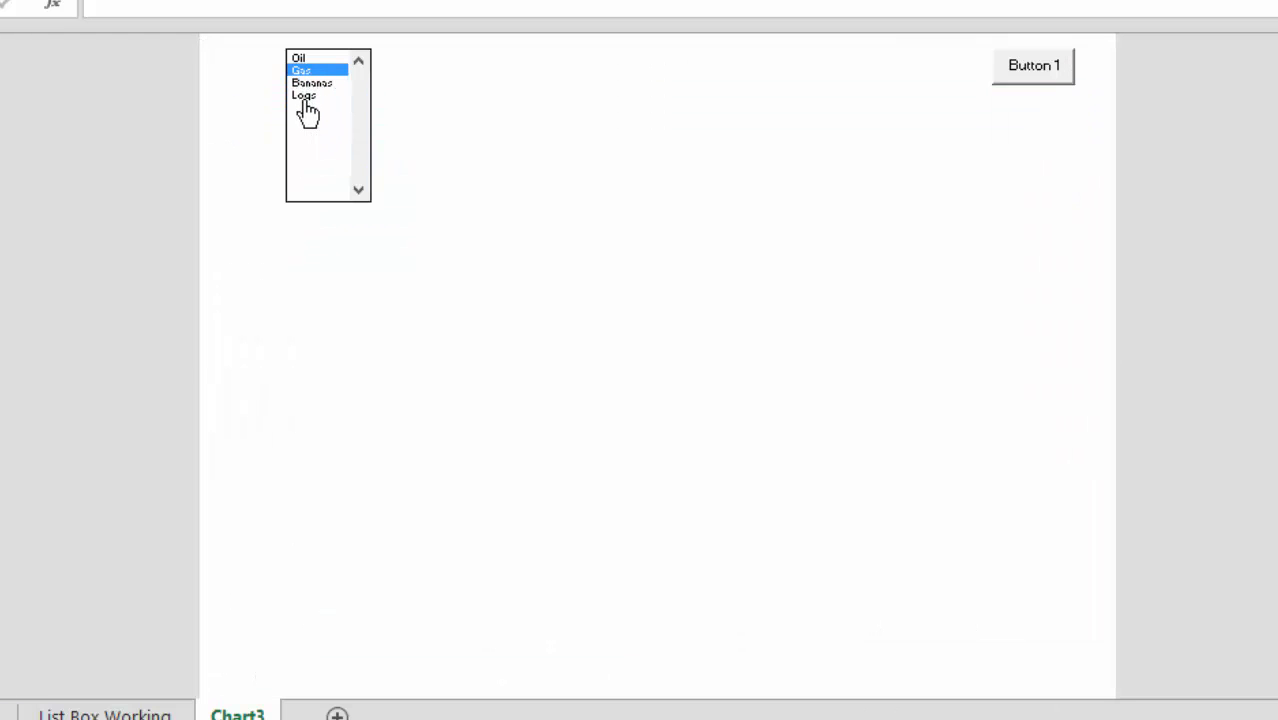
key(F9)
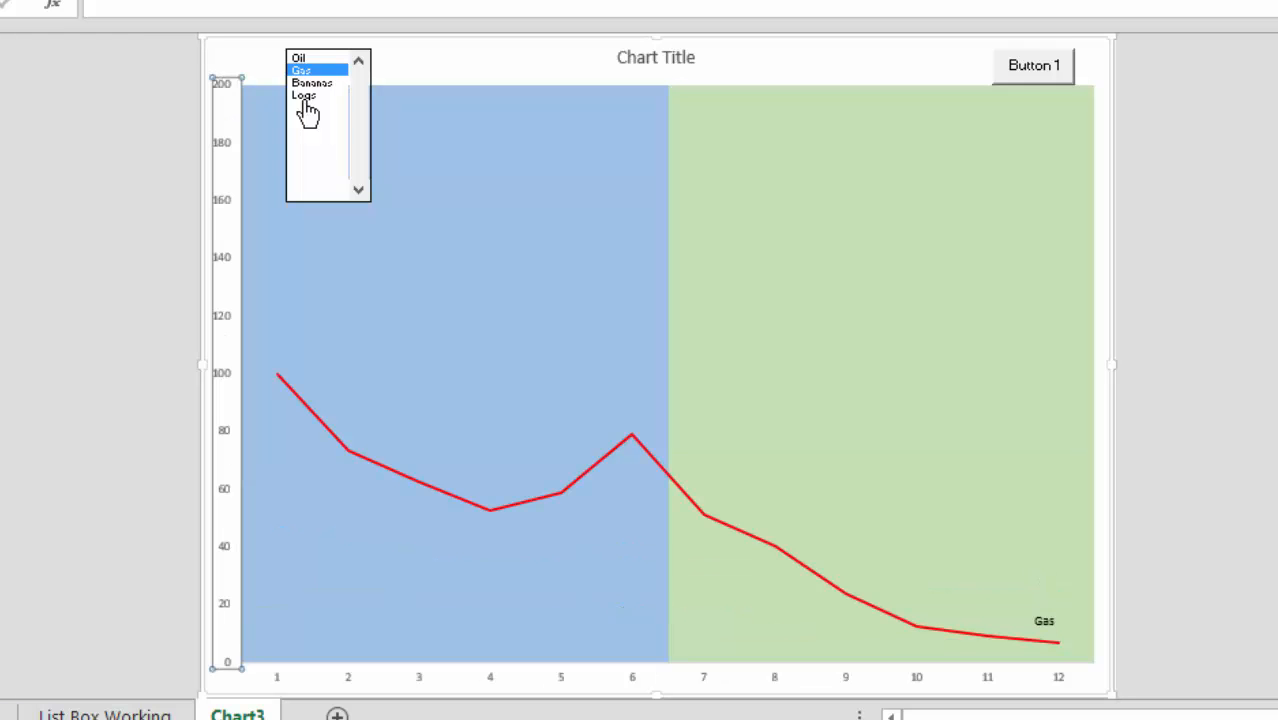
click(310, 96)
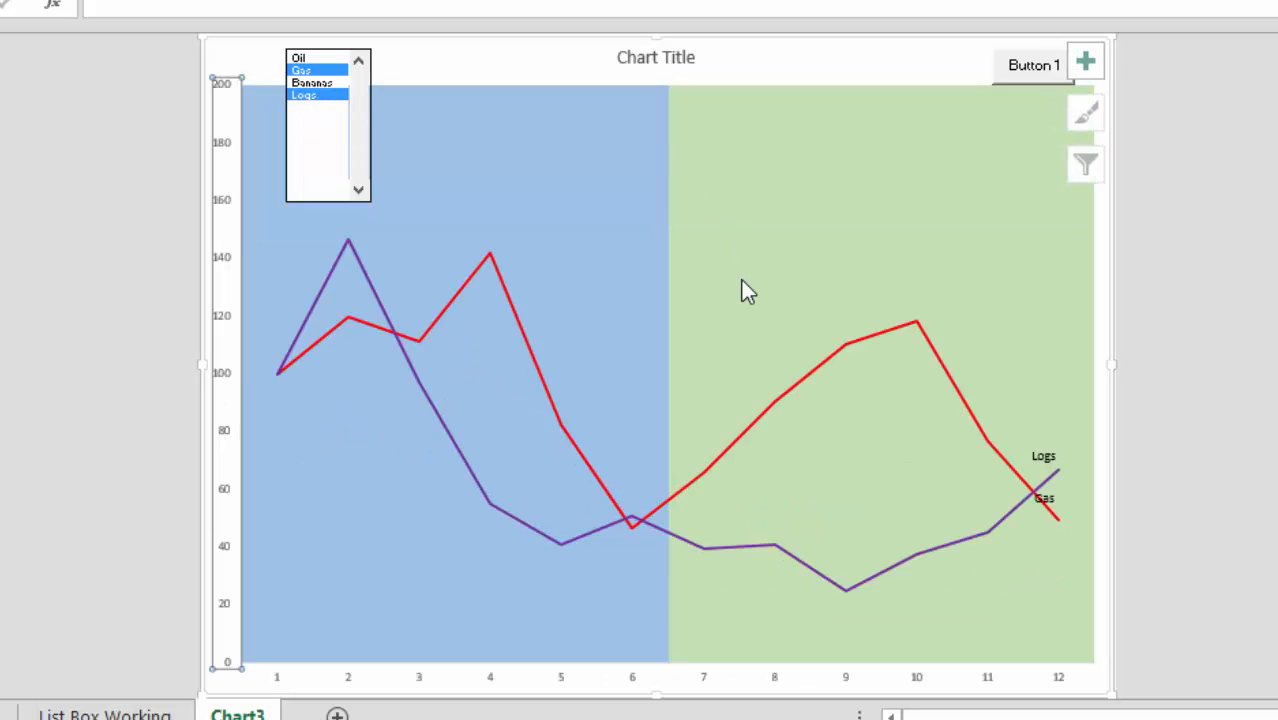
Review the list box's Format Control settings and accept them without changing anything.
mouse_move(741, 290)
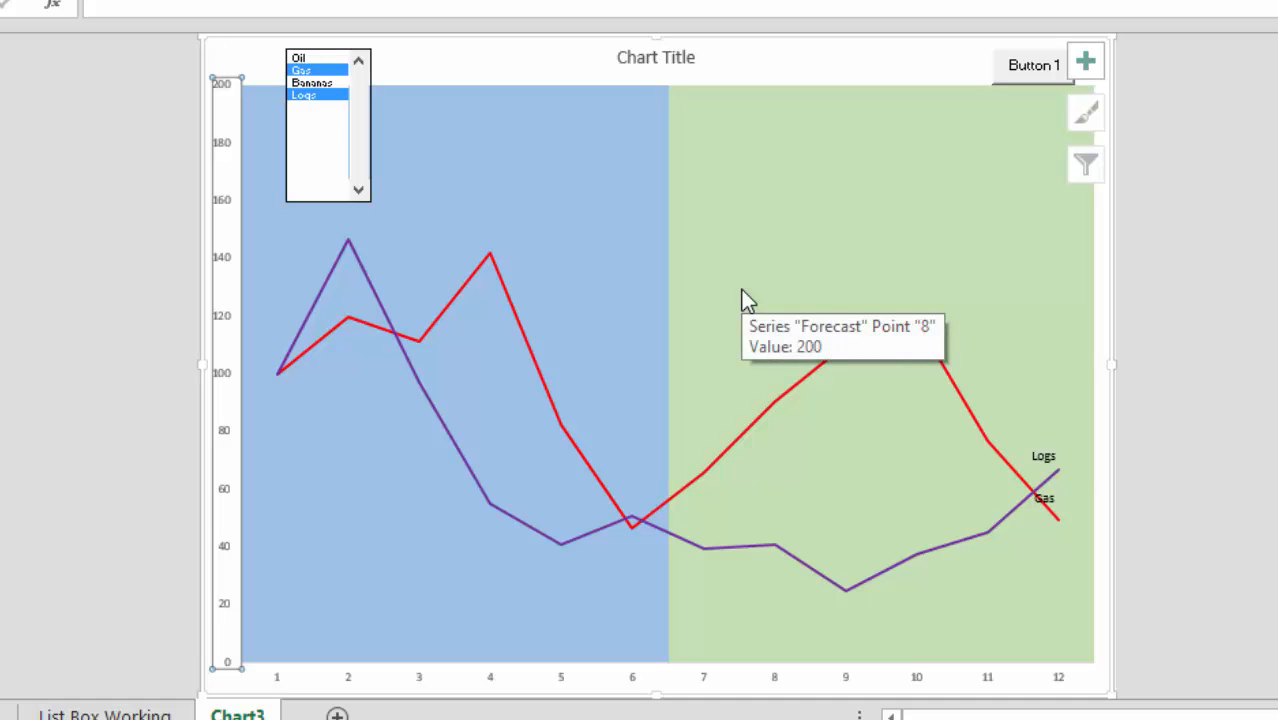
right_click(325, 150)
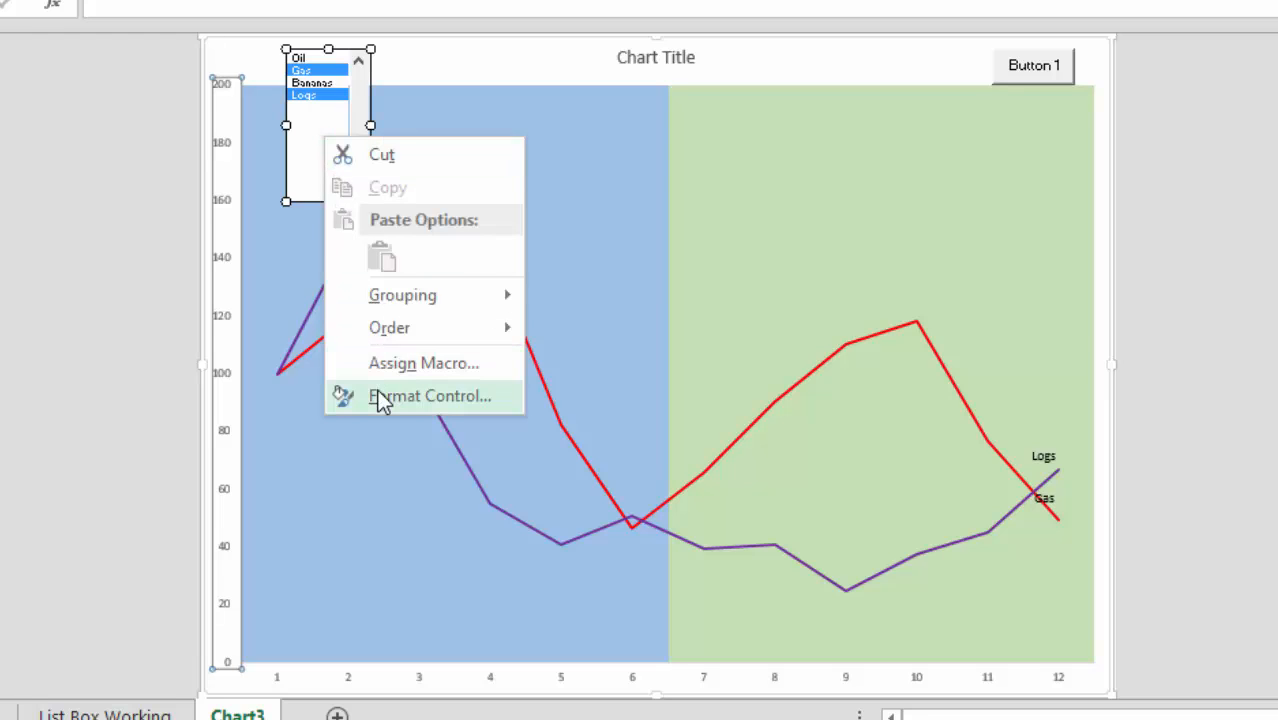
click(380, 396)
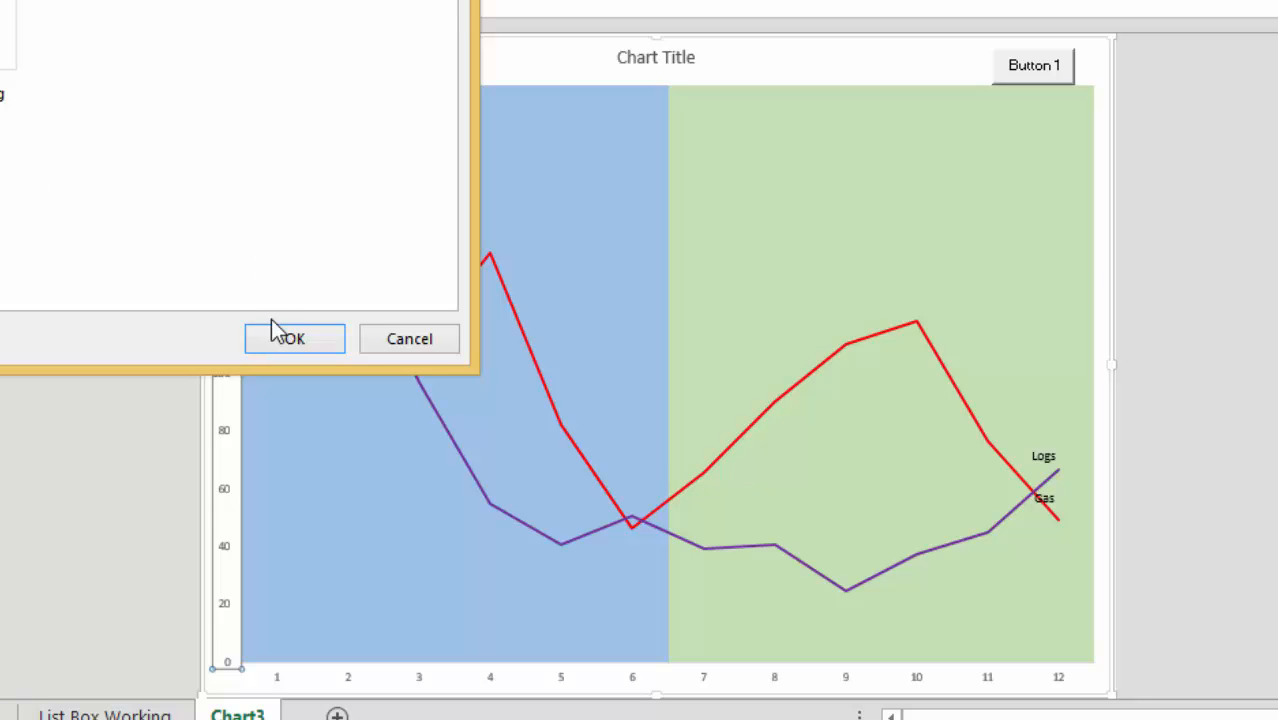
click(298, 344)
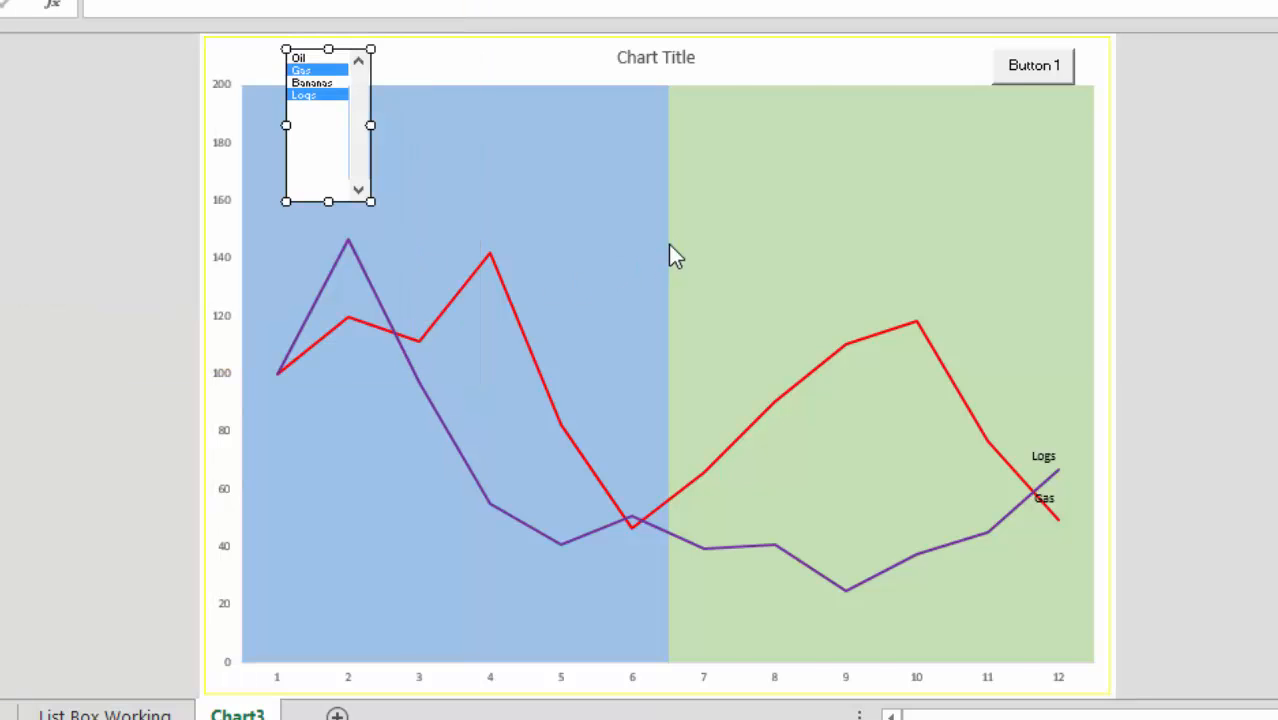
Inspect the chart's History and Forecast background series, and add Bananas to the list box selection.
click(669, 247)
click(588, 174)
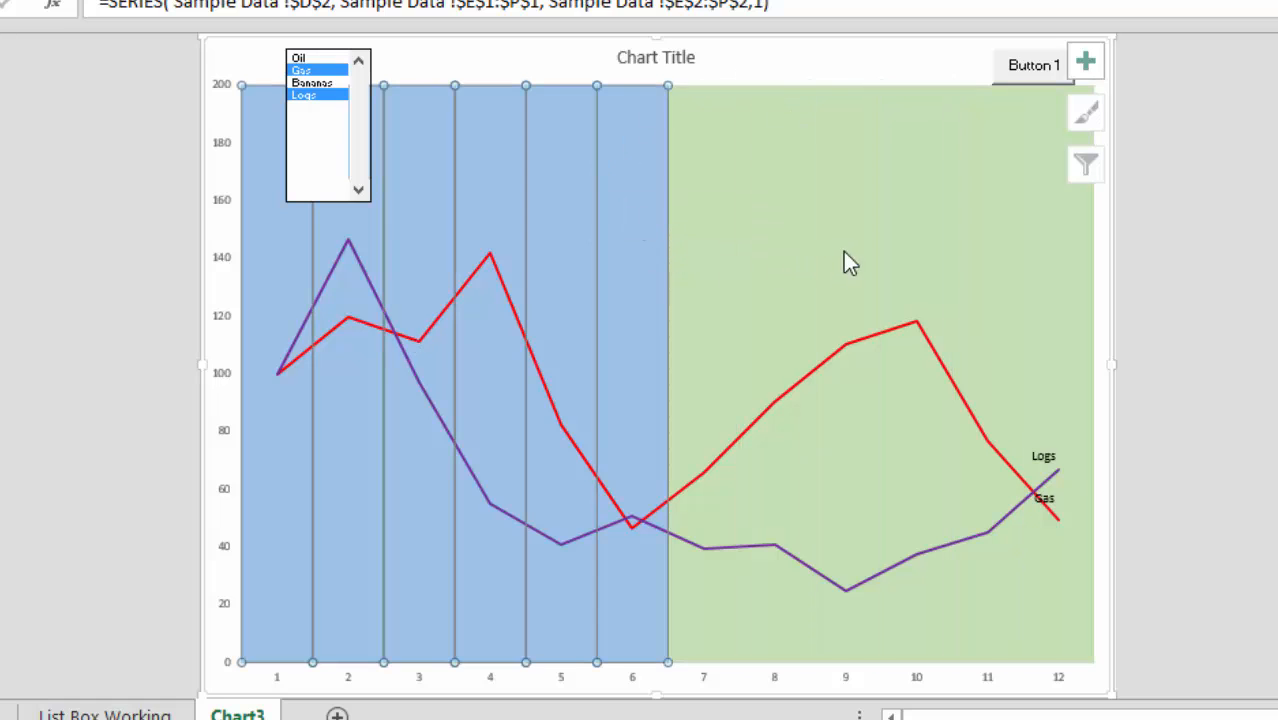
click(744, 187)
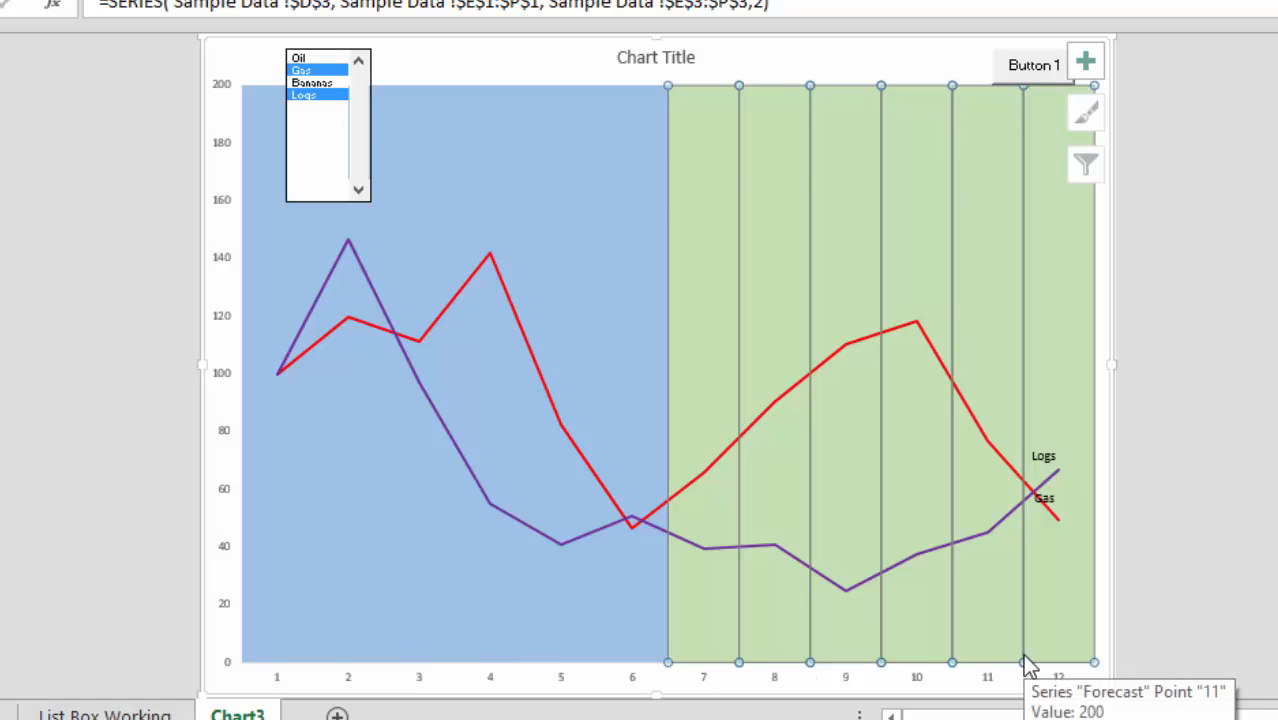
click(599, 270)
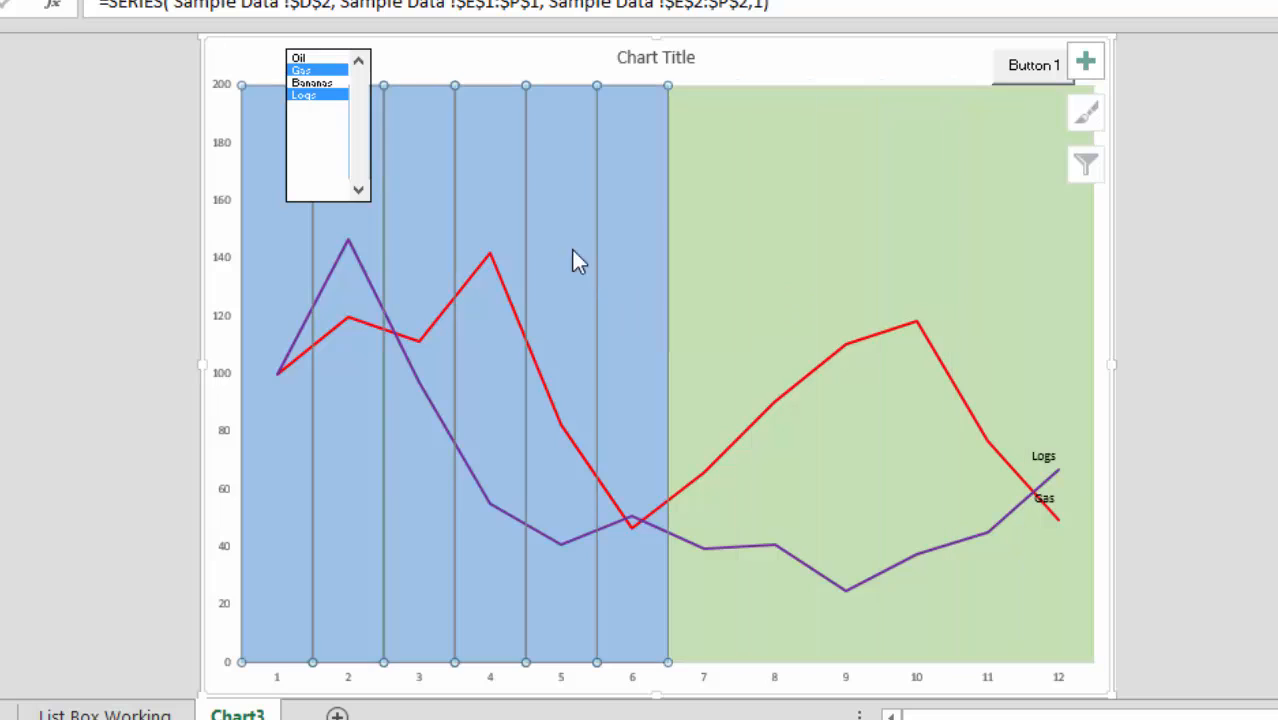
click(303, 83)
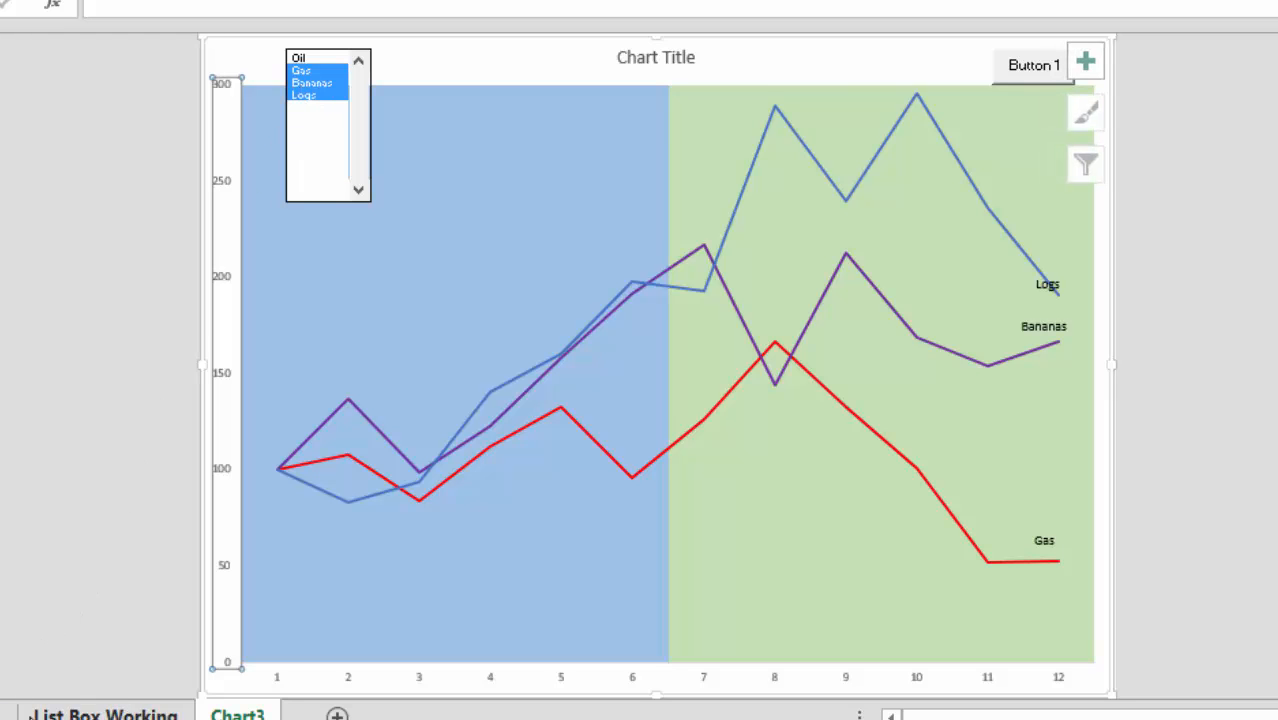
Open the Sample Data sheet and examine the formulas in the History and Forecast rows.
click(4, 715)
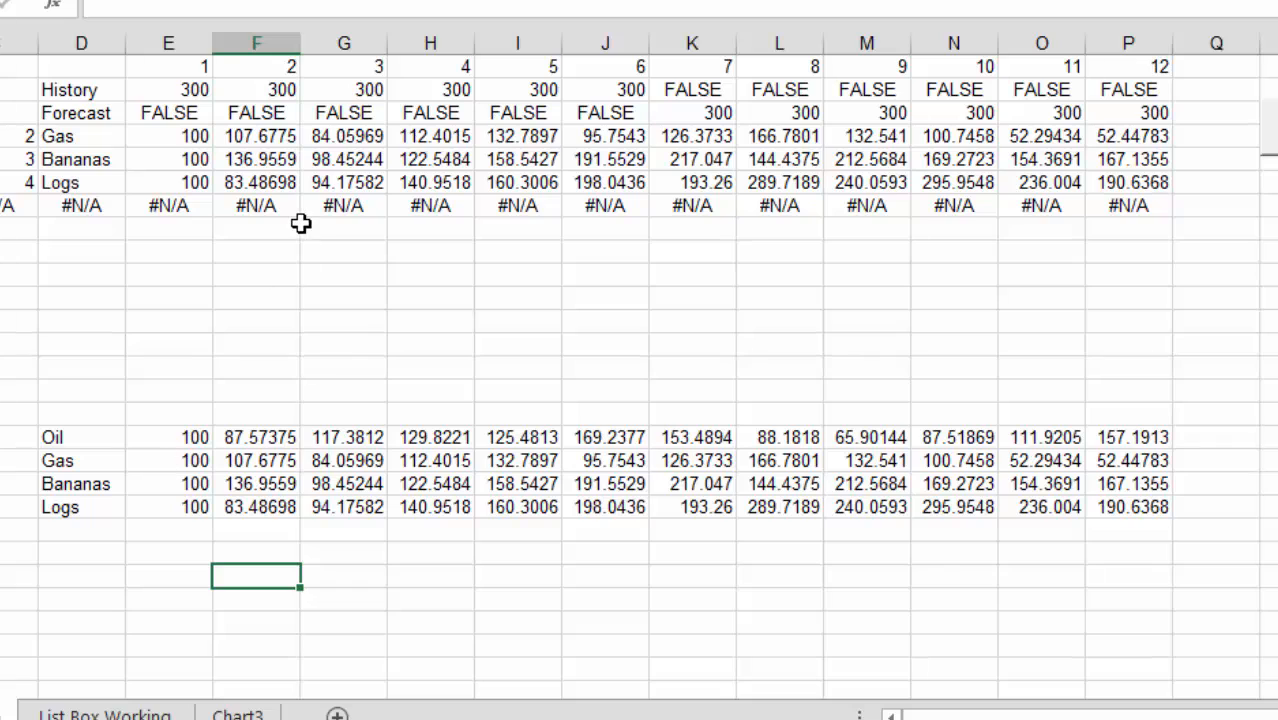
click(317, 228)
key(Up)
key(Up)
key(Up)
key(Up)
key(Up)
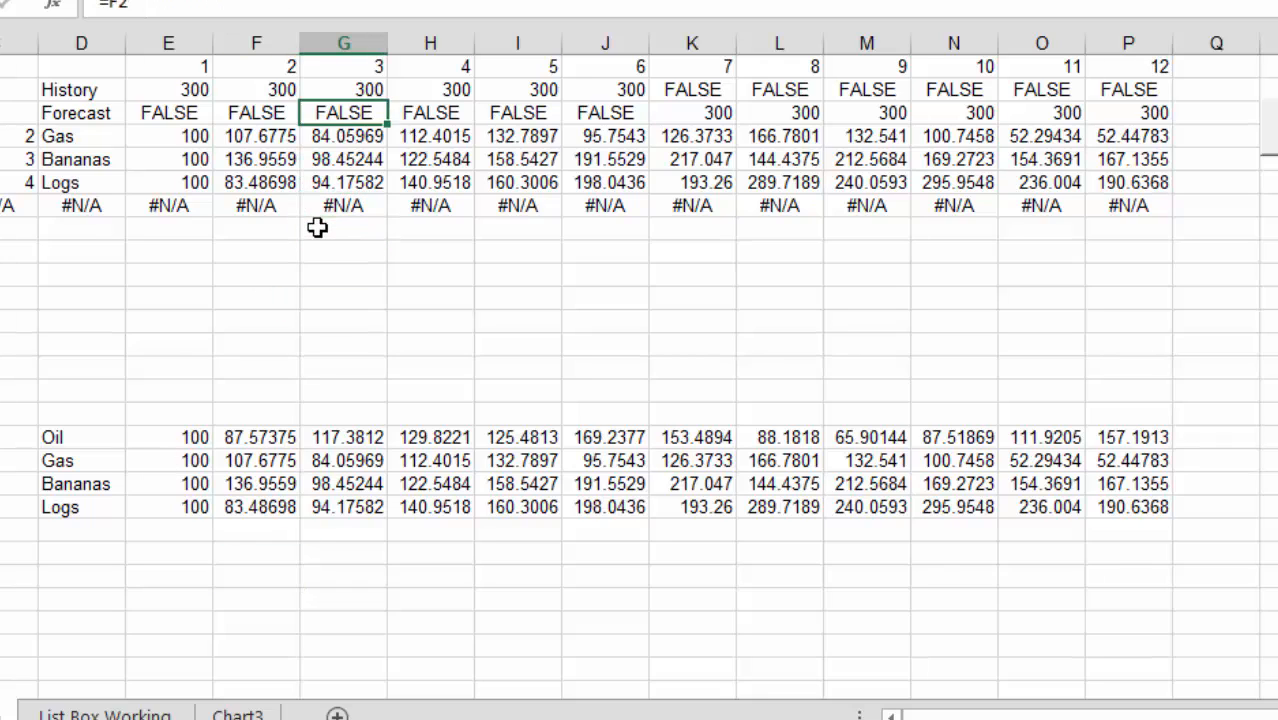
key(Up)
key(Up)
key(Left)
key(Left)
key(Left)
key(Left)
key(Left)
key(Down)
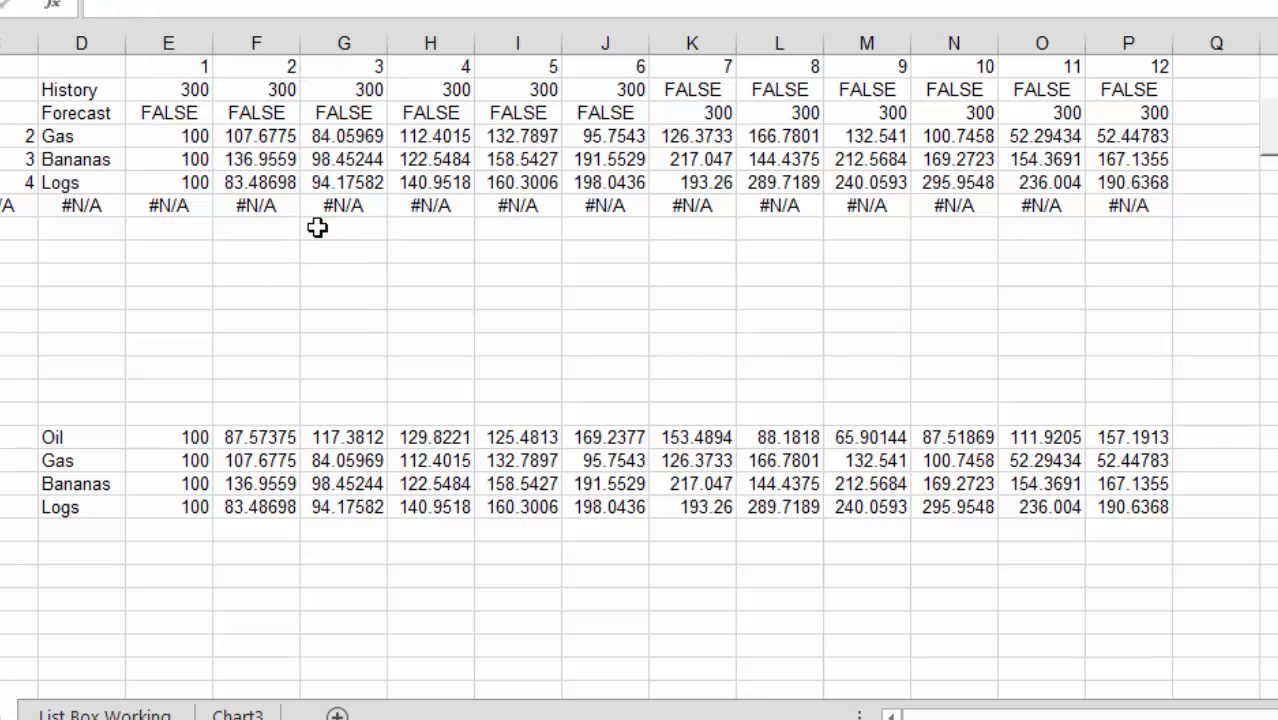
Examine the index reference in C7 and the INDEX formula in D7 that feed the charted items.
key(Down)
key(Down)
key(Down)
key(Down)
key(Down)
key(Right)
key(Right)
key(Right)
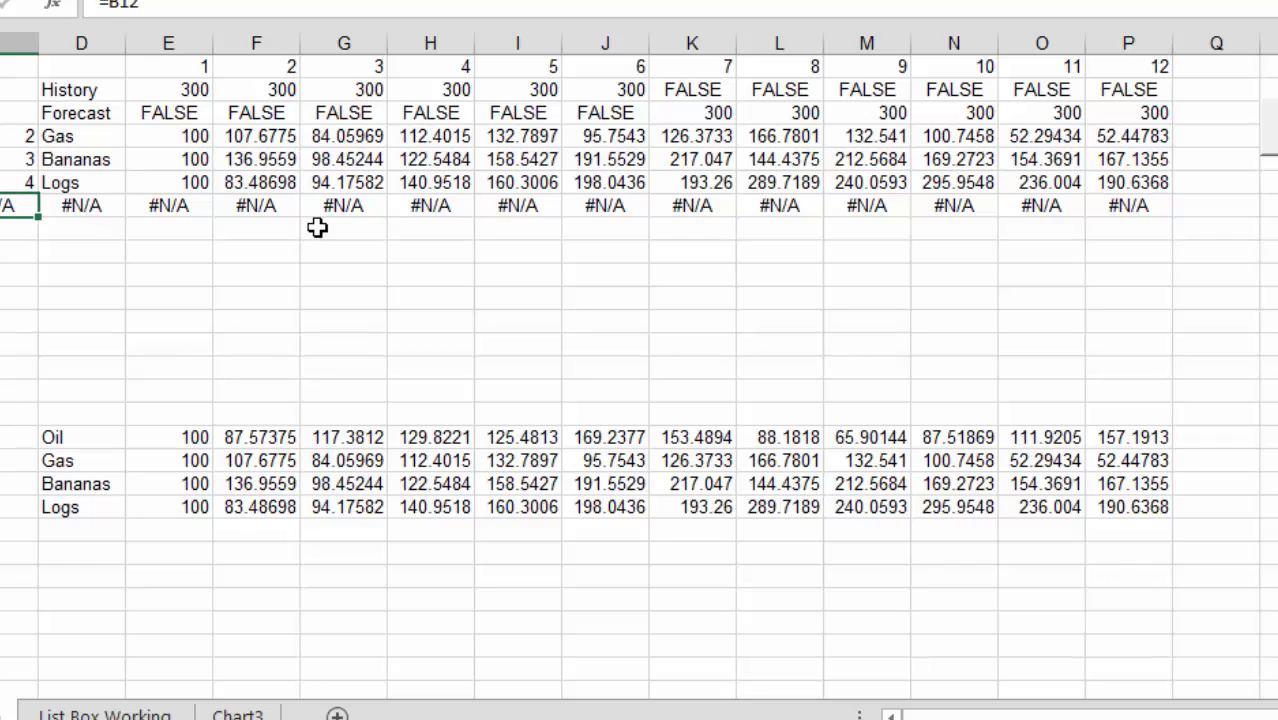
key(Right)
key(Up)
key(Up)
key(Up)
key(Up)
key(Left)
key(Left)
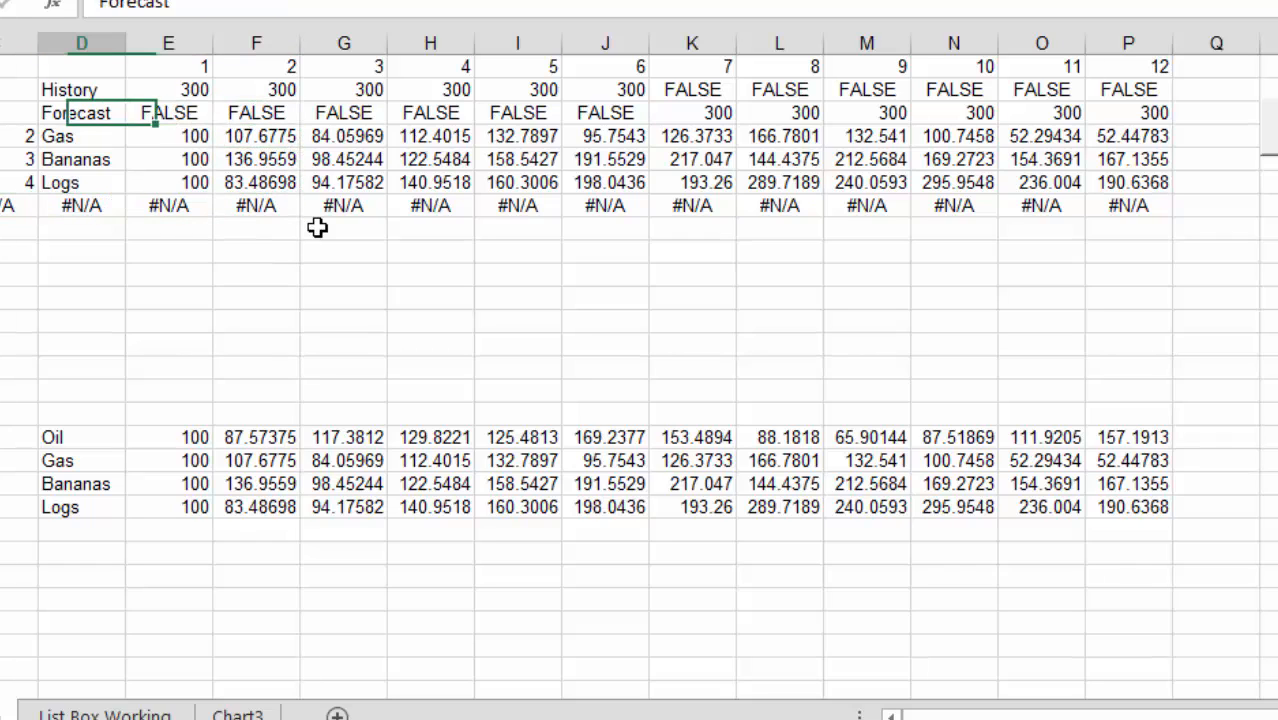
key(Down)
key(Down)
key(Down)
key(Down)
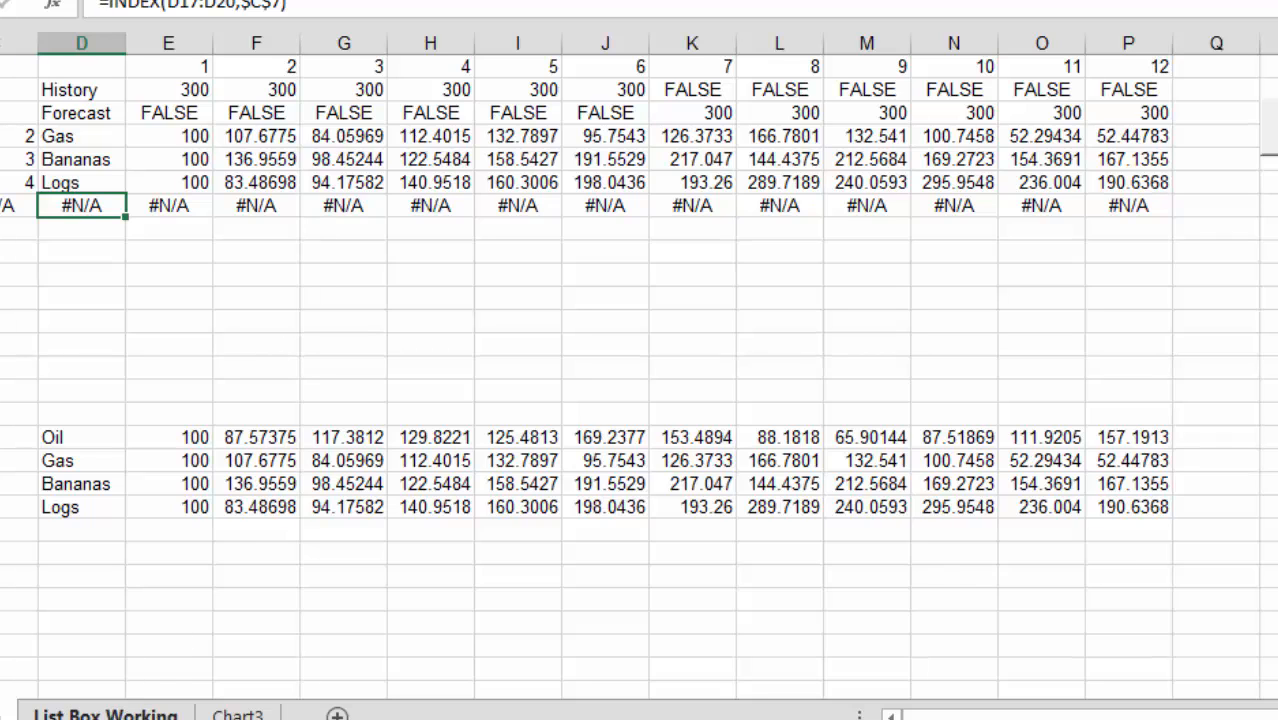
Return to the Chart3 sheet, add Oil to the list box selection, and remove Gas, Bananas and Logs.
click(237, 714)
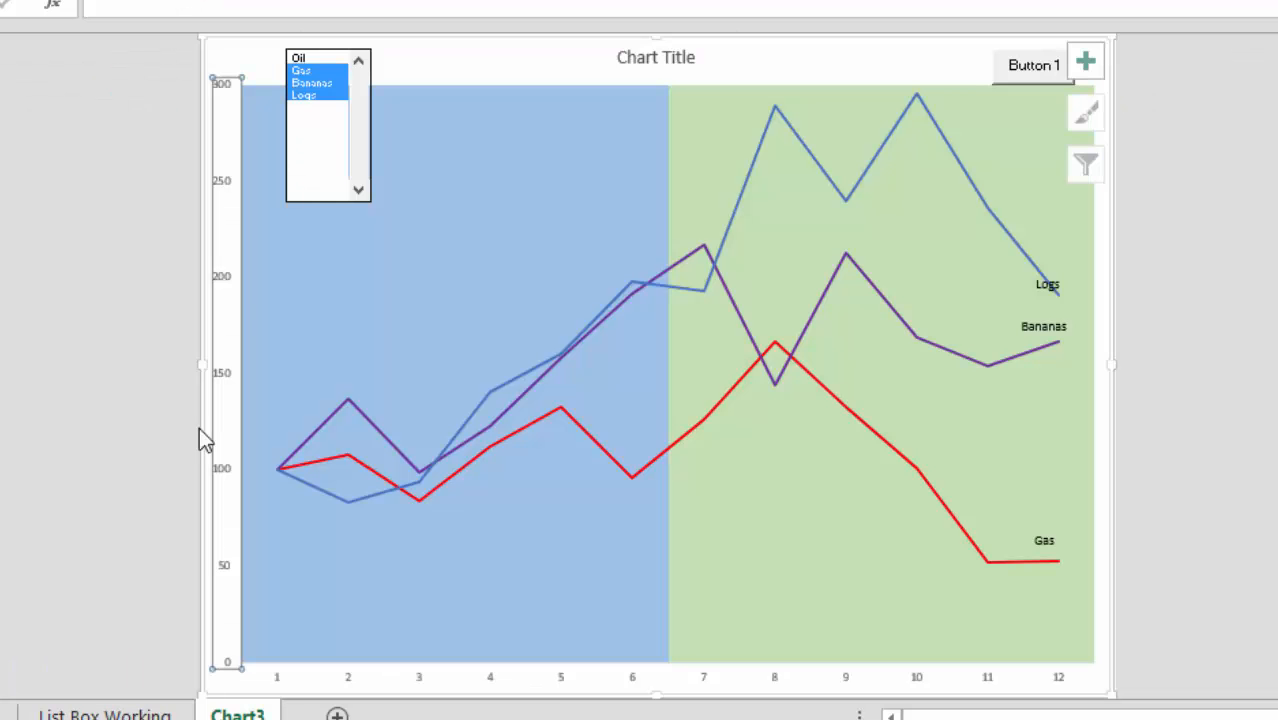
click(312, 60)
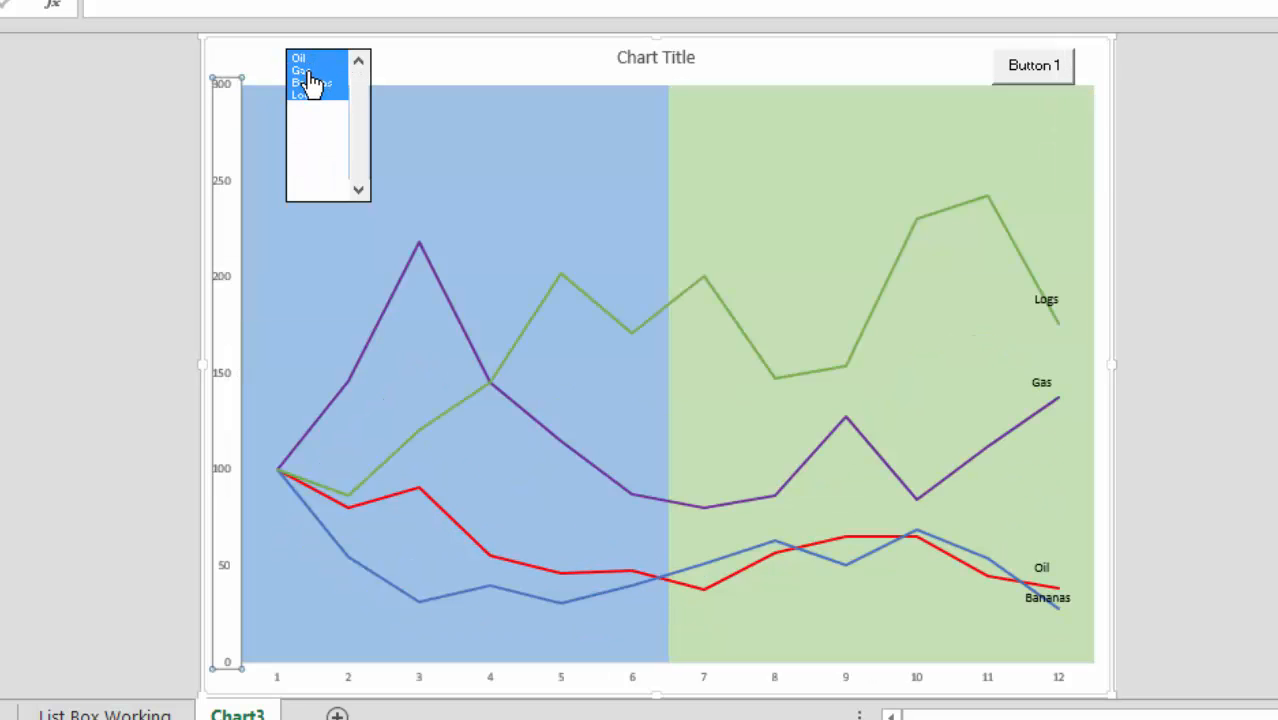
click(310, 72)
click(309, 84)
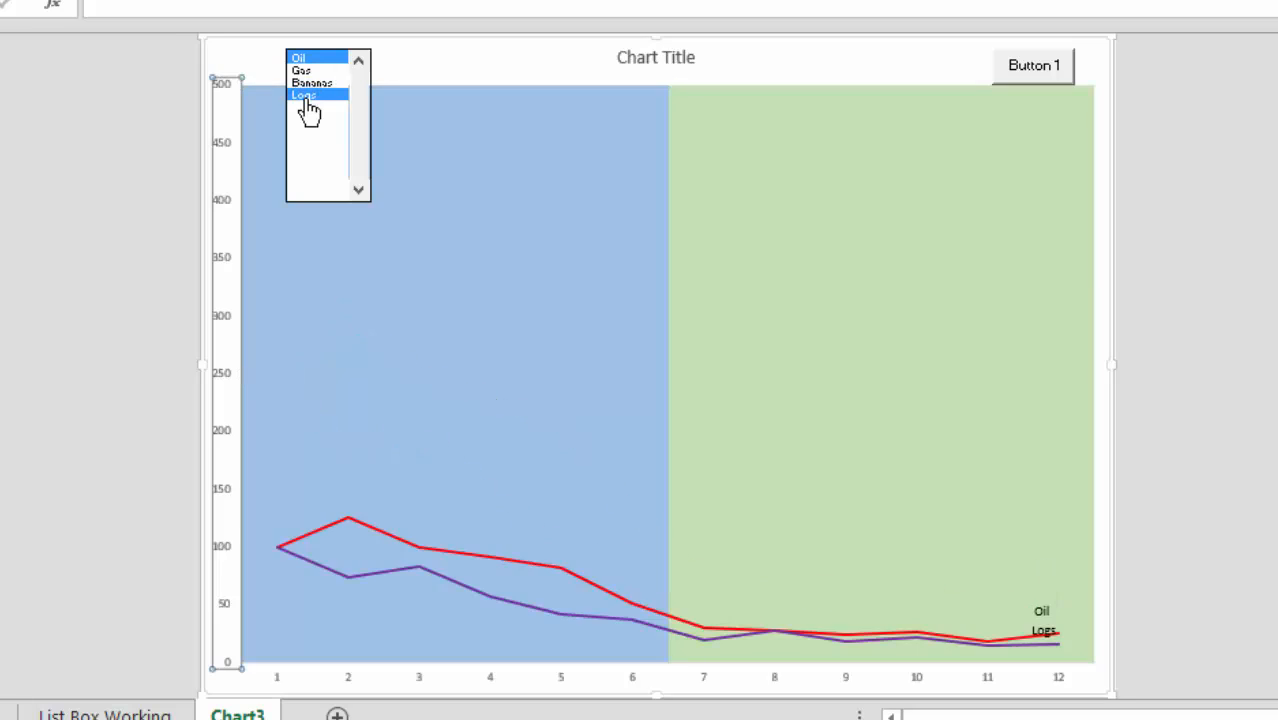
click(306, 96)
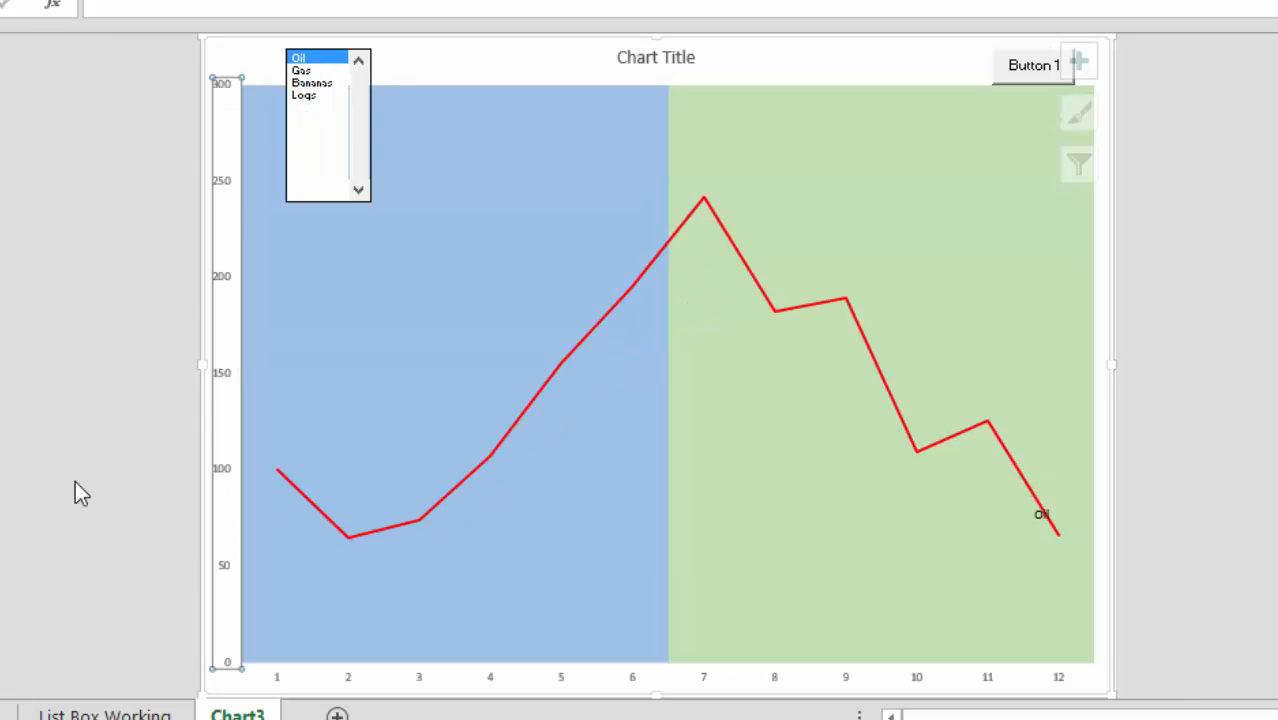
Return to the Sample Data sheet and examine the INDEX formulas that feed the charted item names in column D.
click(57, 448)
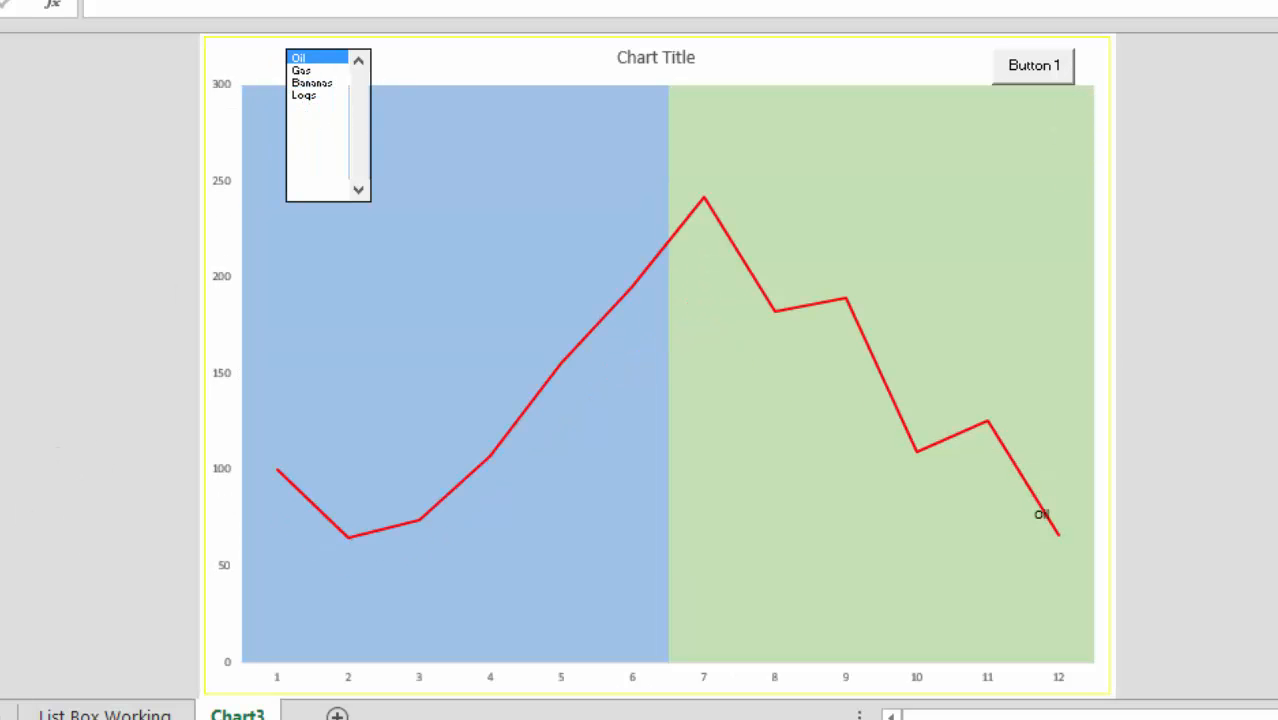
click(5, 715)
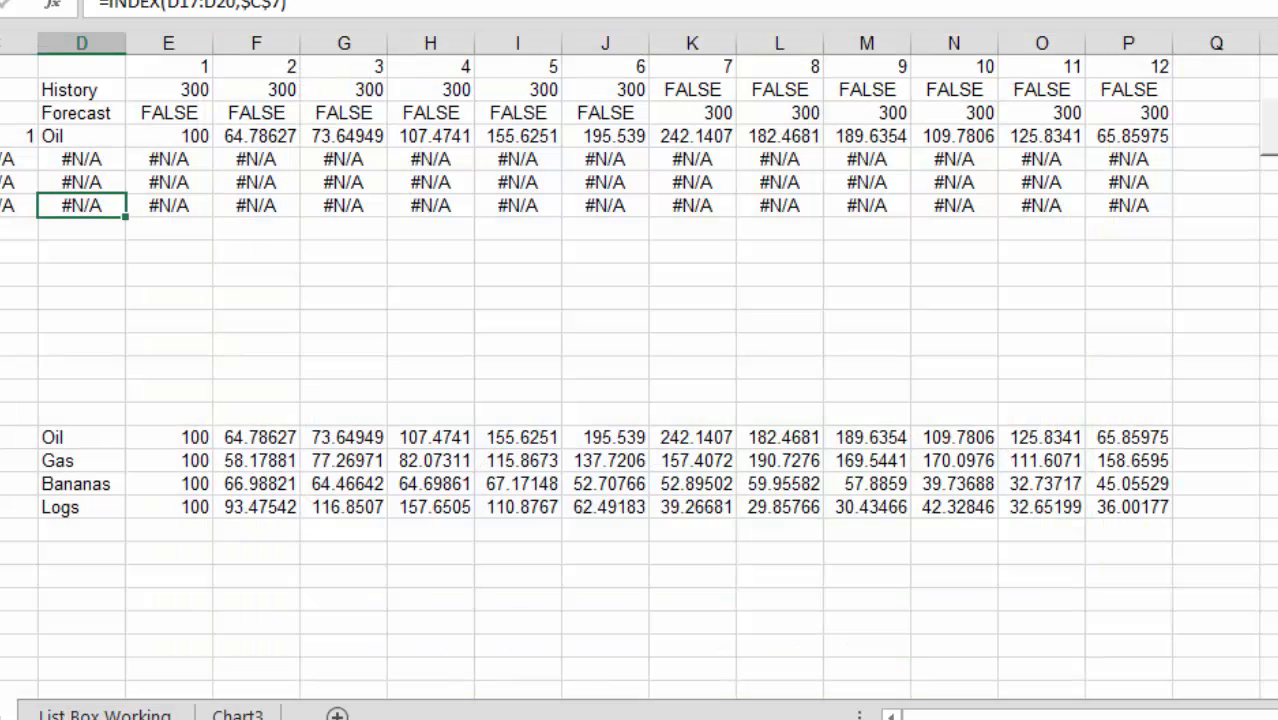
key(Up)
key(Up)
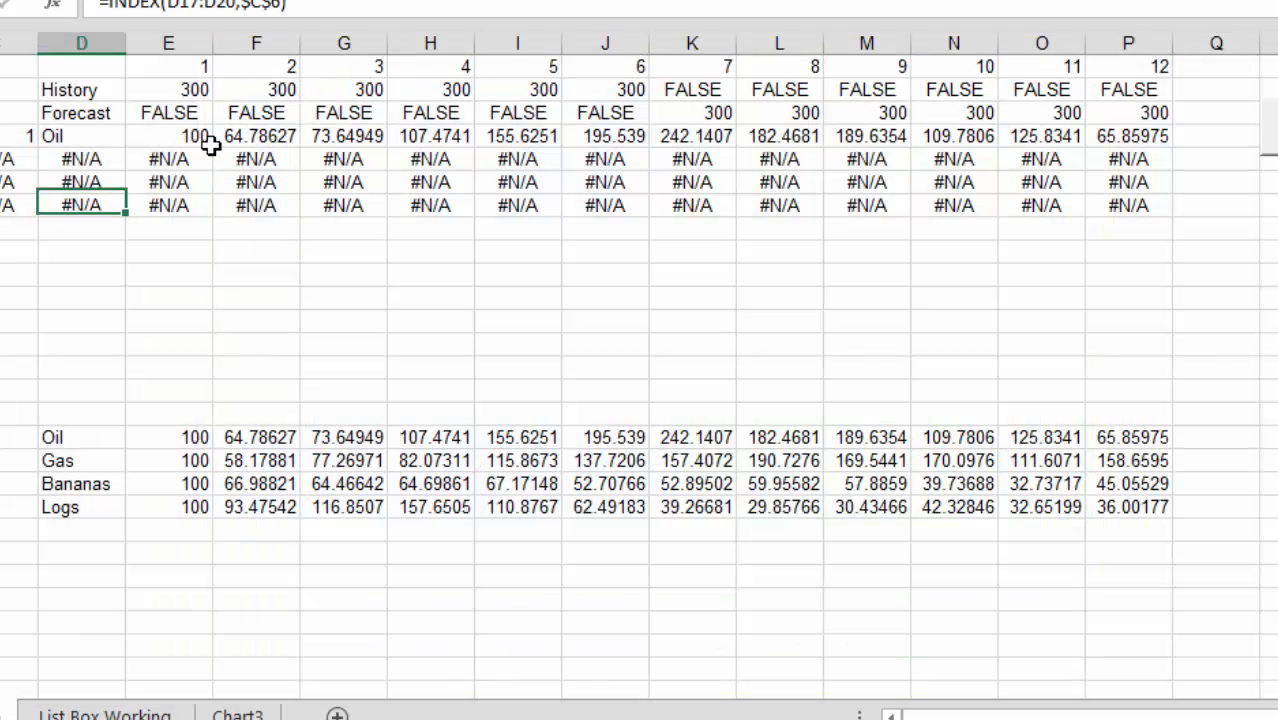
key(Left)
key(Left)
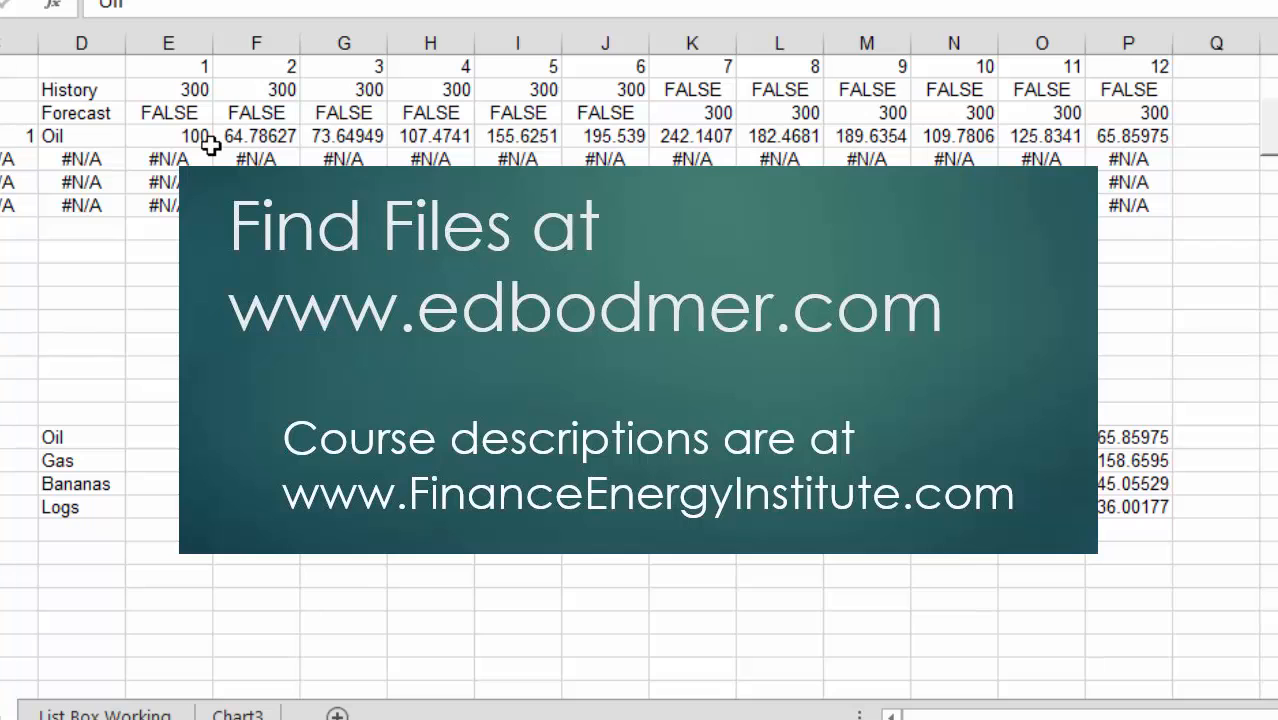
Enter the heading Raw Data in D15, above the Oil, Gas, Bananas and Logs figures.
key(Right)
key(Down)
key(Down)
key(Down)
key(Down)
key(Down)
key(Down)
key(Down)
key(Right)
key(Right)
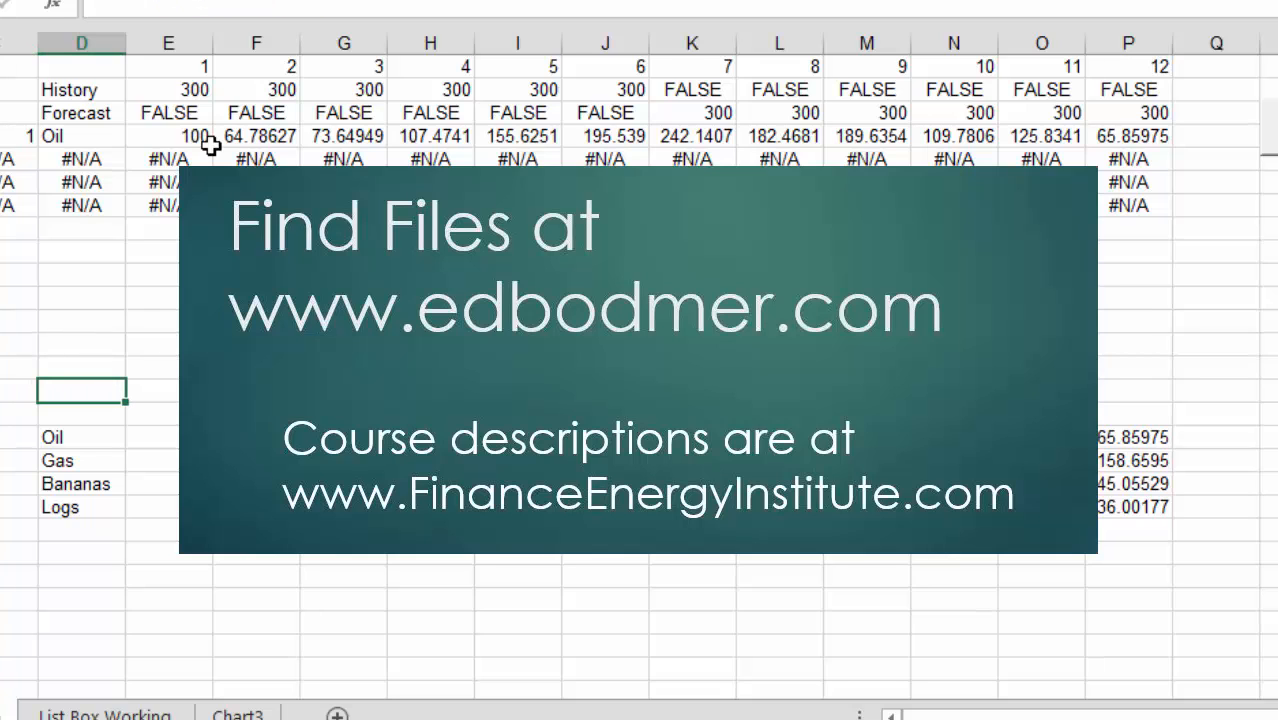
key(Down)
key(Down)
key(Right)
key(Left)
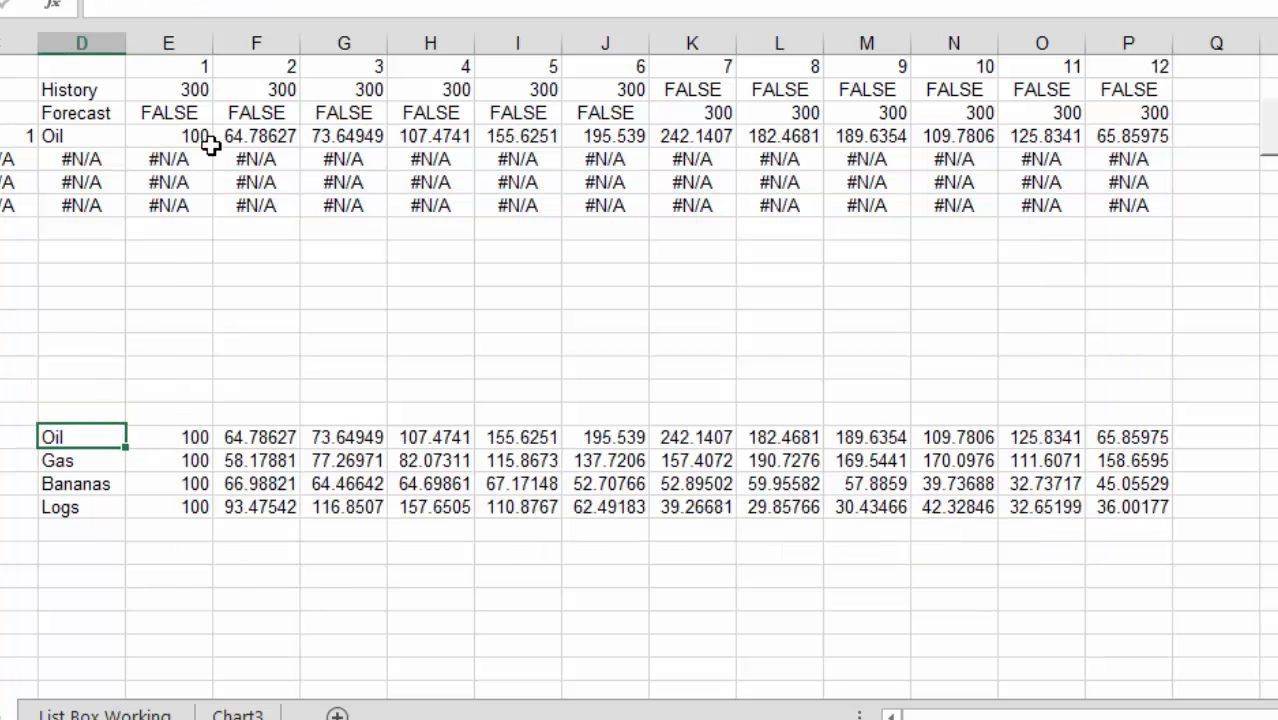
key(Up)
key(Up)
text(Ra)
key(BackSpace)
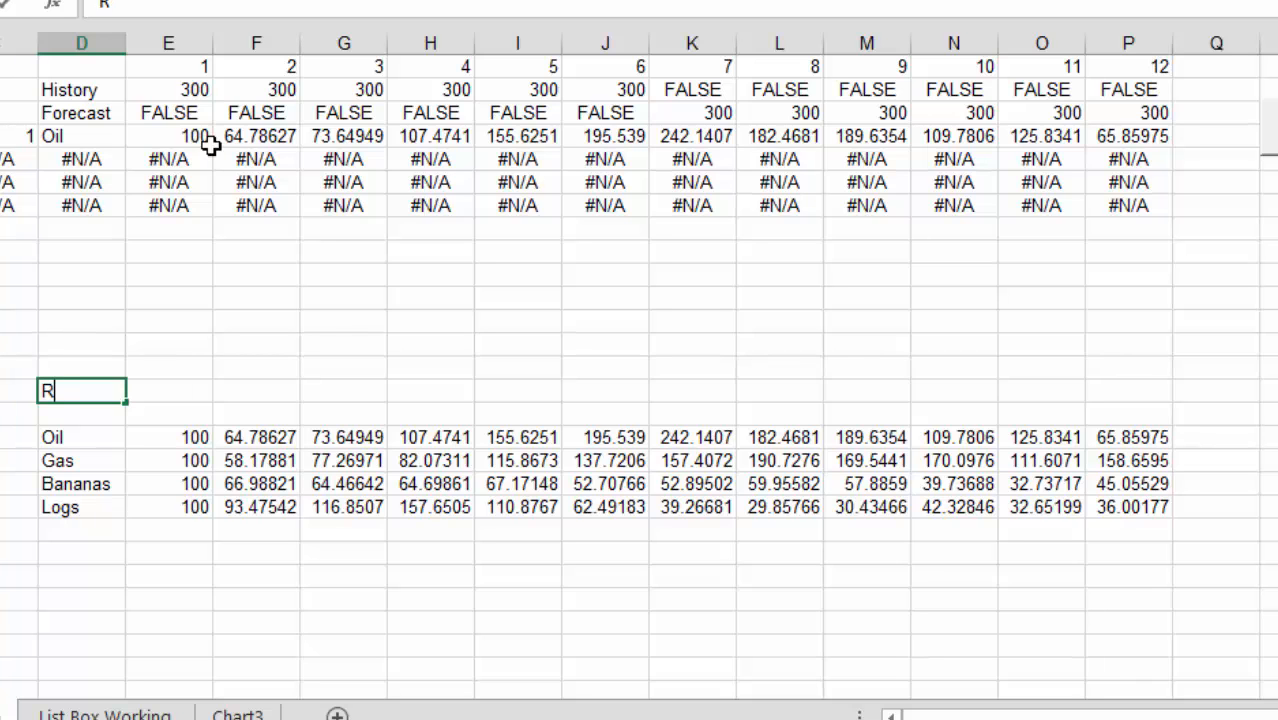
text(aw Data)
key(Return)
Insert two blank rows above the chart data and enter the heading Graph Data in C1.
key(Up)
key(ctrl+Up)
key(ctrl+Up)
key(ctrl+Up)
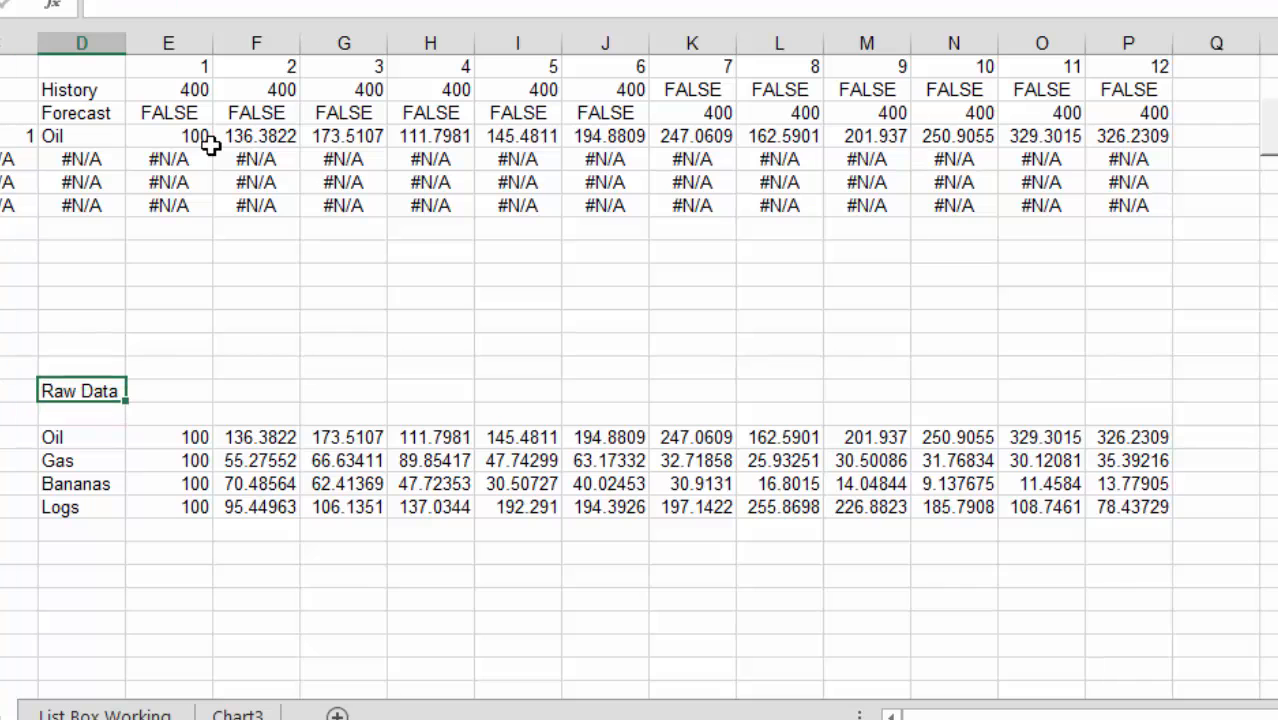
key(shift+space)
key(ctrl+shift+plus)
key(ctrl+shift+plus)
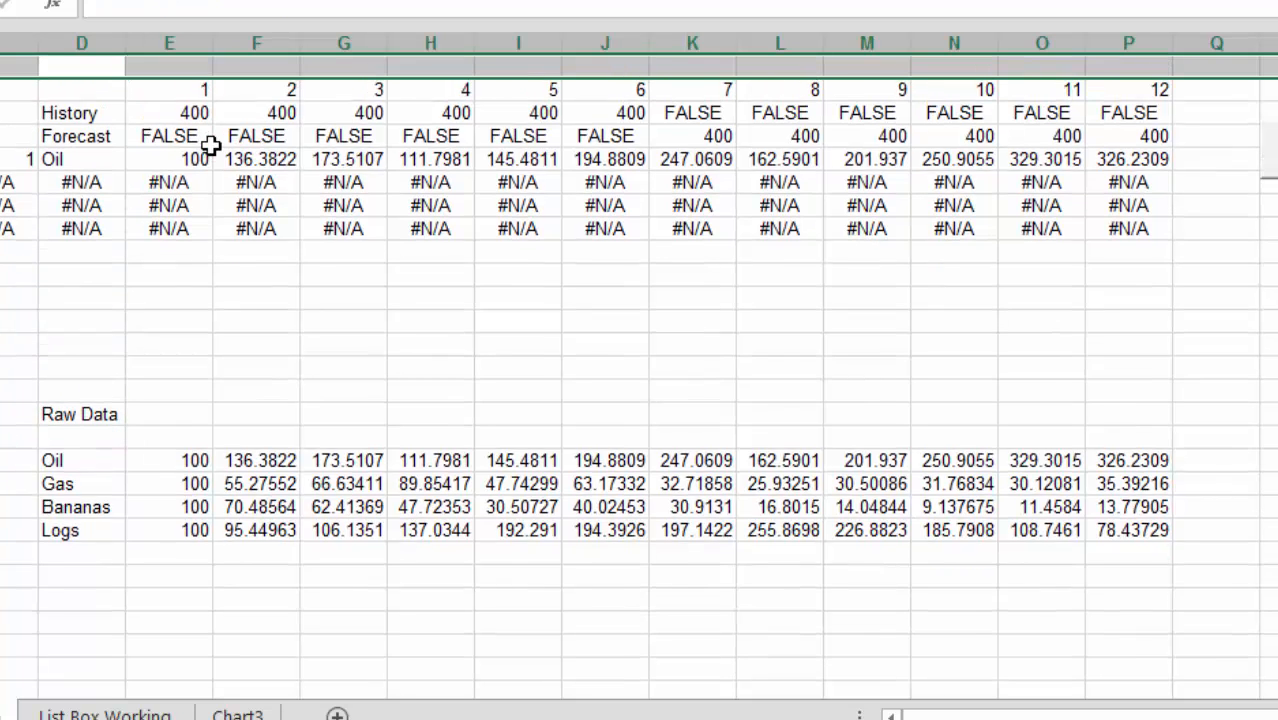
text(Grap)
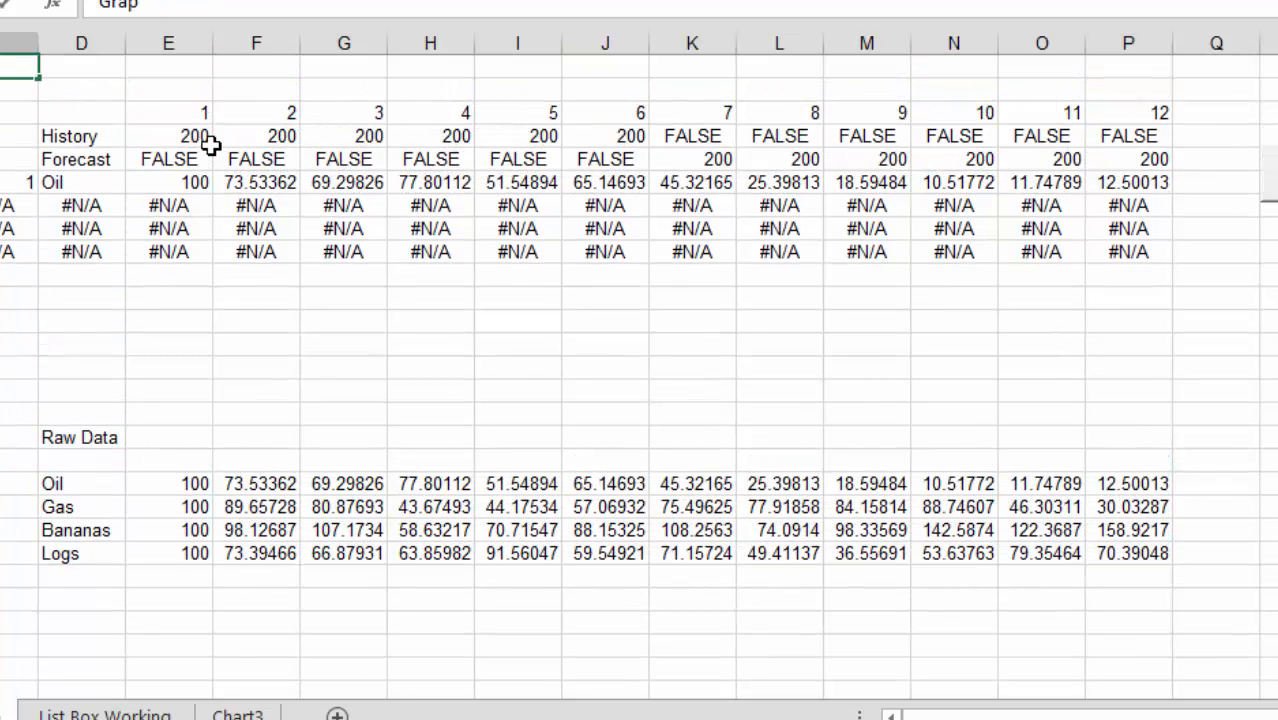
text(h Data)
key(Return)
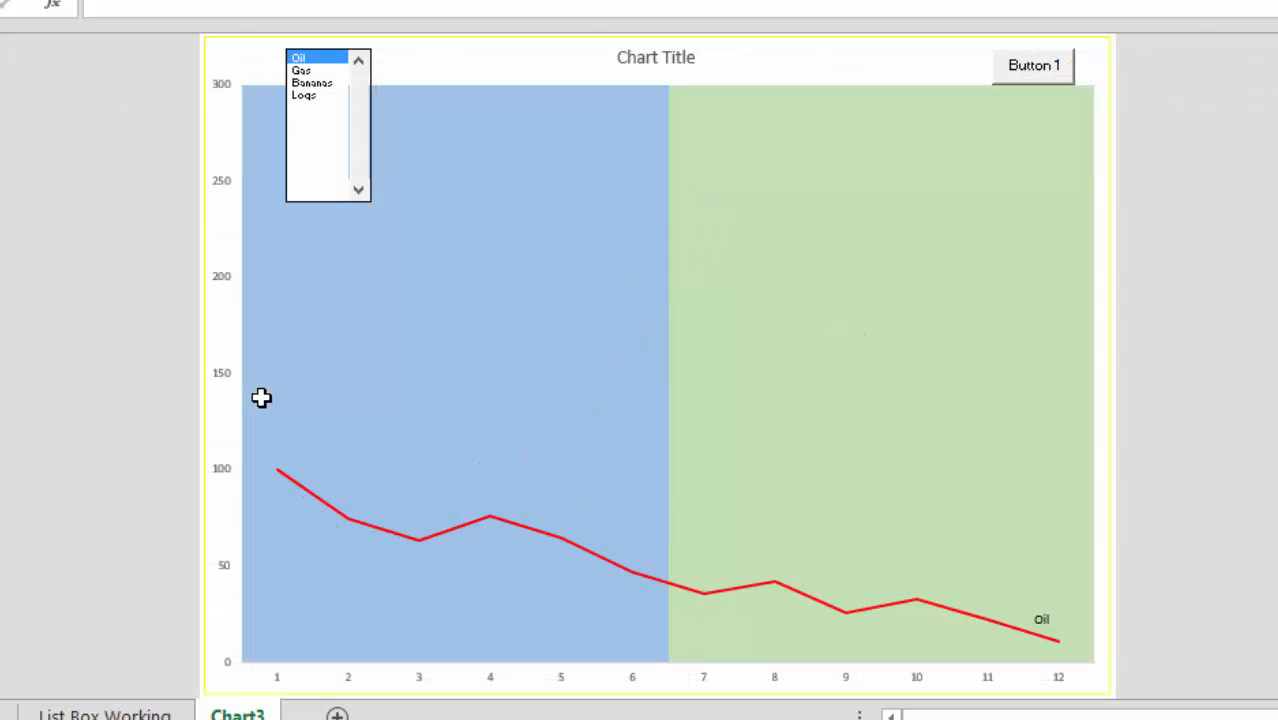
On the Chart3 sheet, add Bananas to the list box selection and examine the Bananas line's data label.
click(316, 84)
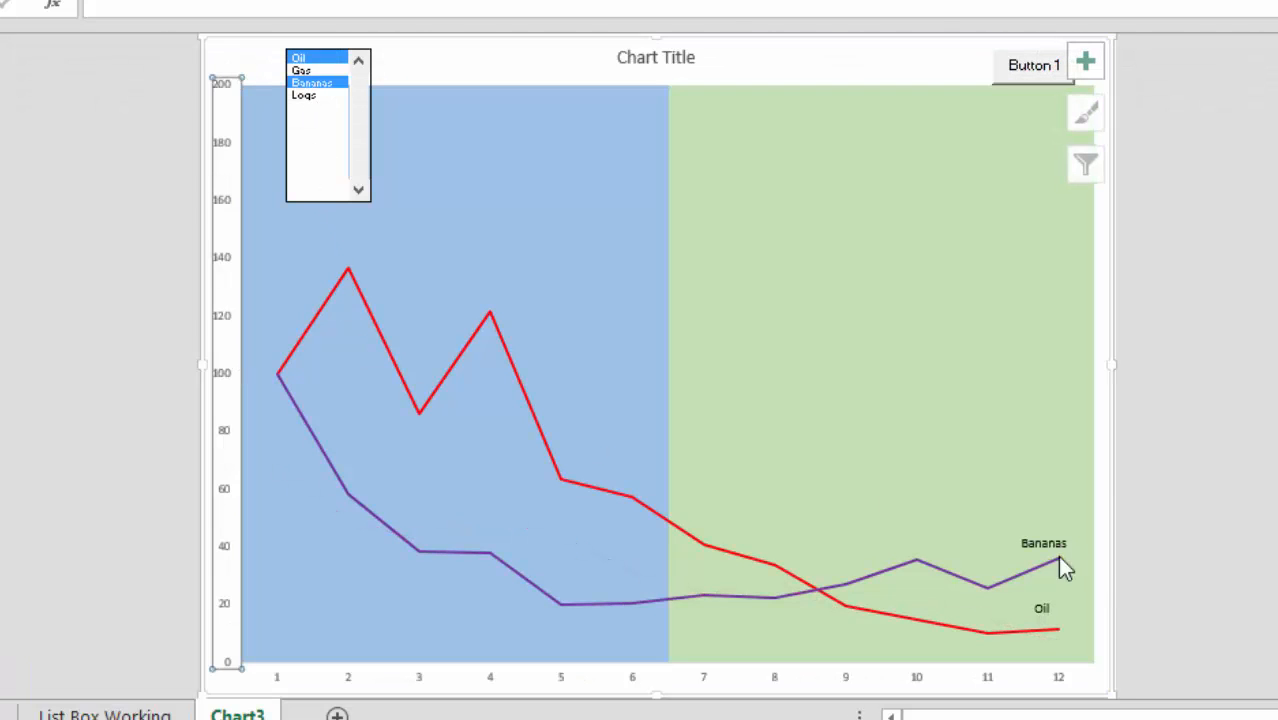
click(1054, 549)
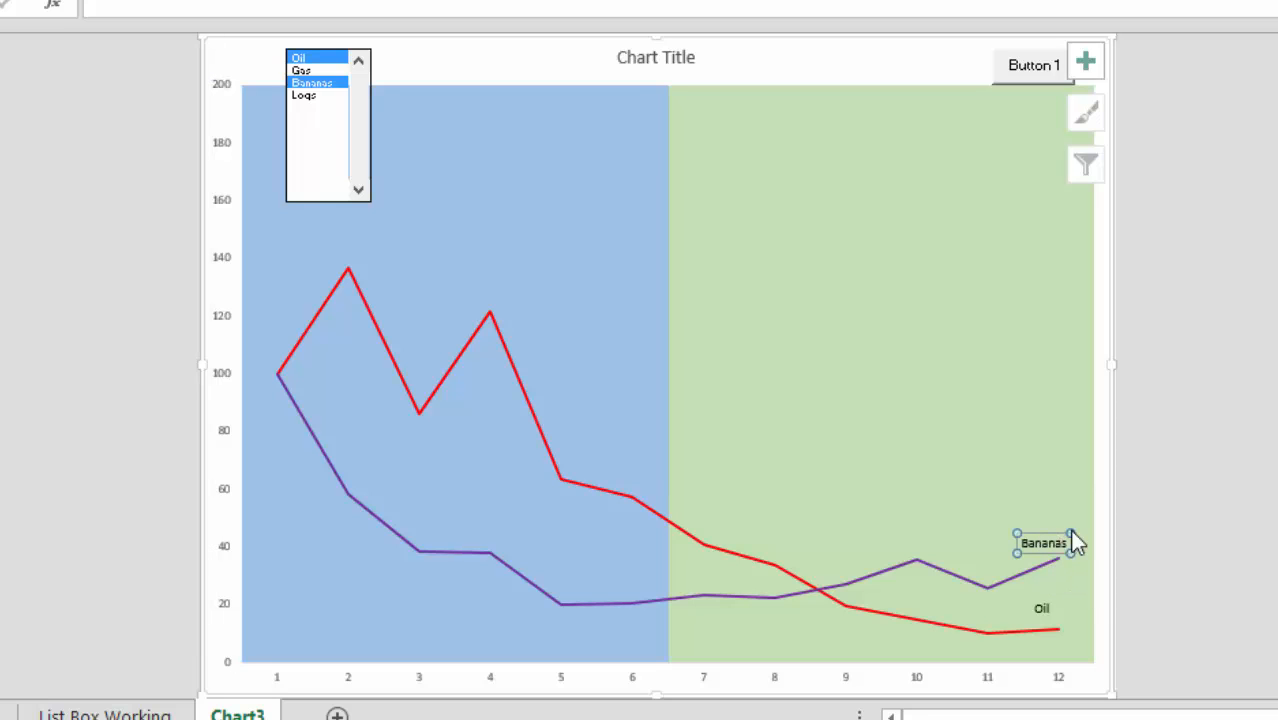
click(1214, 474)
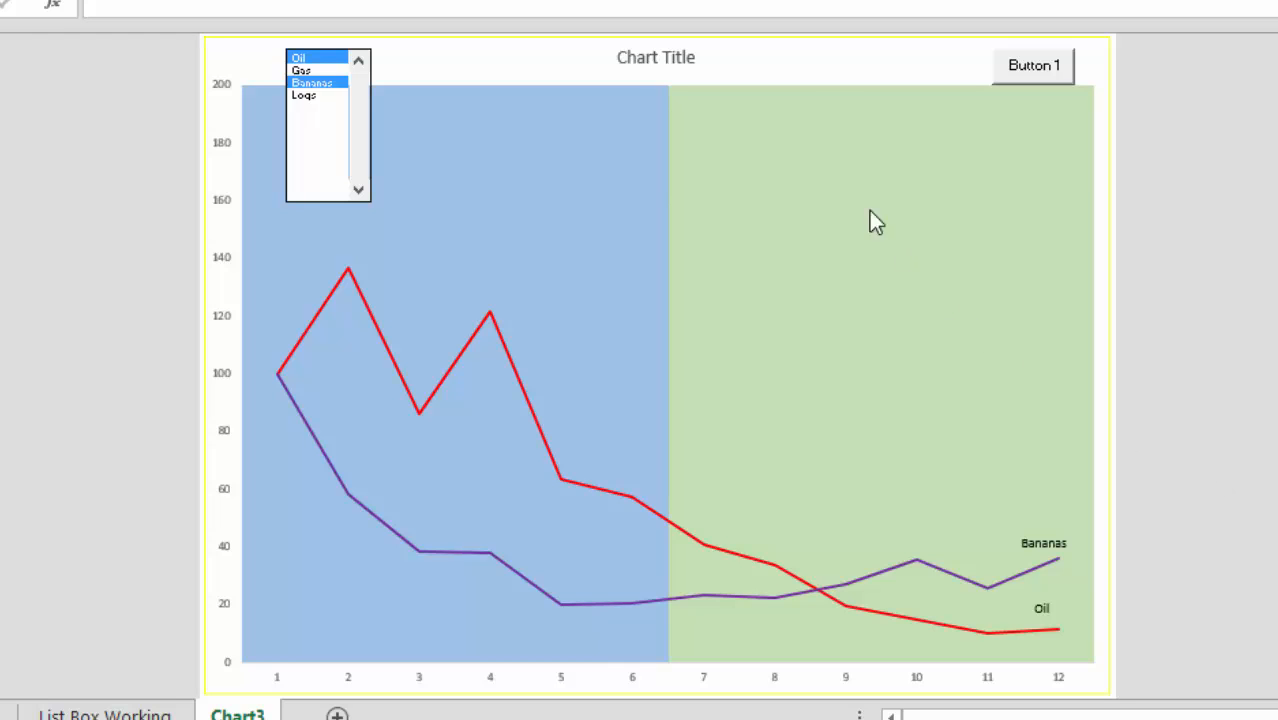
Try a legend on the right side of the chart and delete it.
click(837, 78)
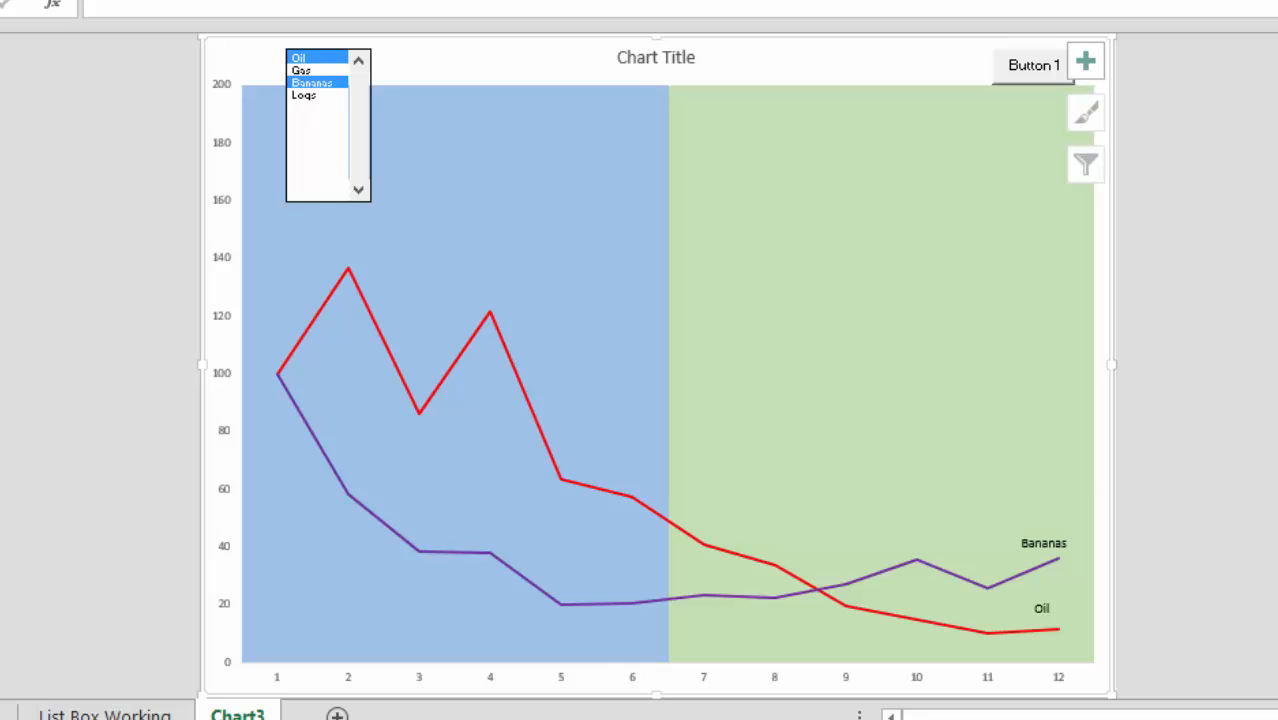
mouse_move(2, 62)
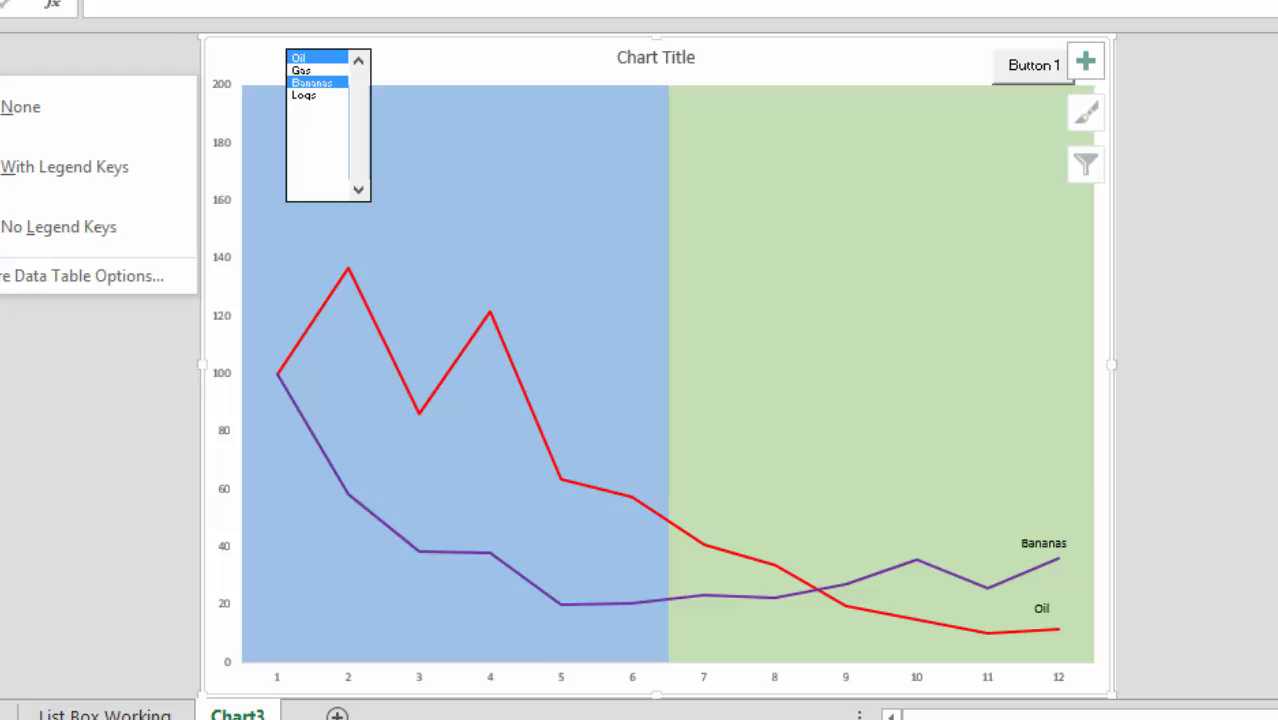
mouse_move(0, 190)
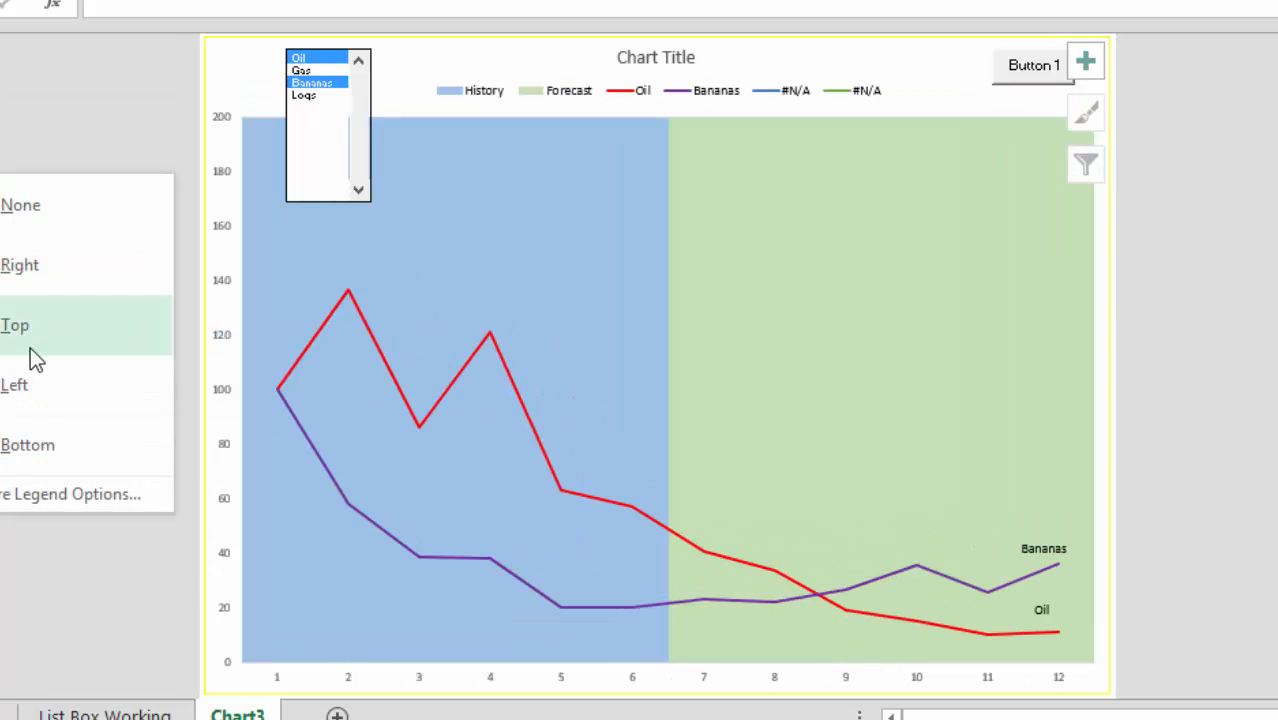
click(16, 270)
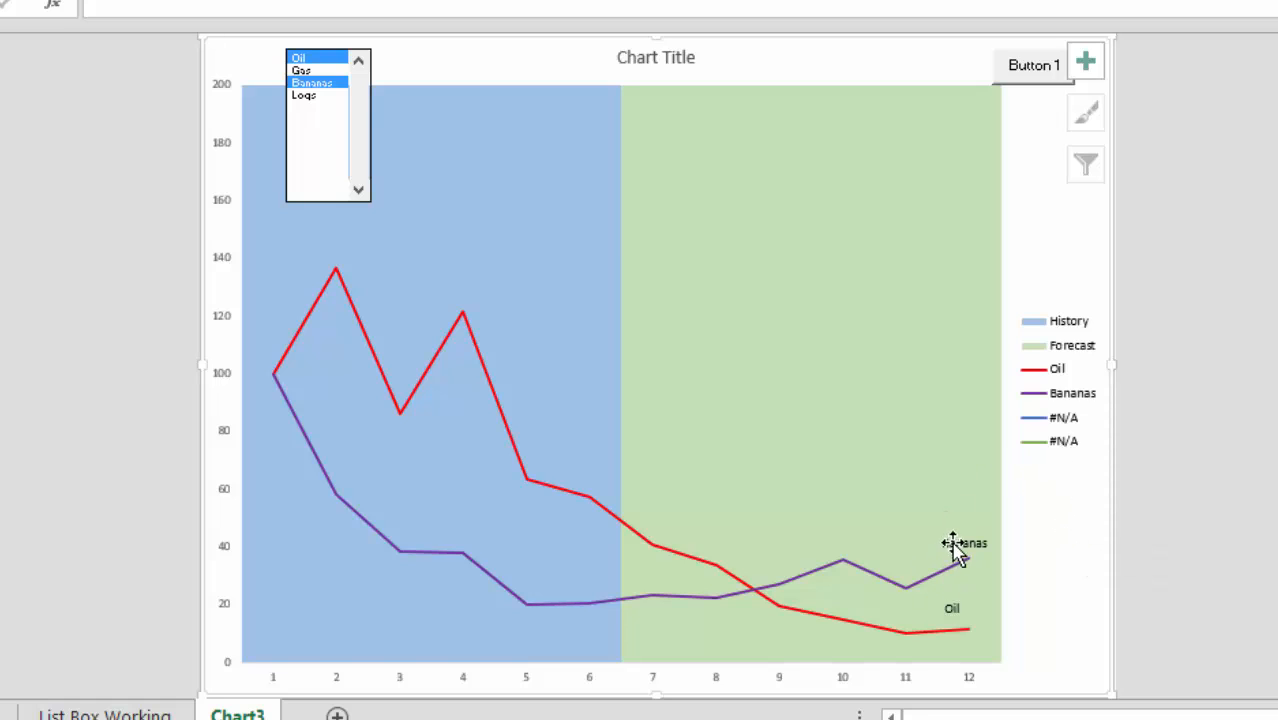
click(1087, 402)
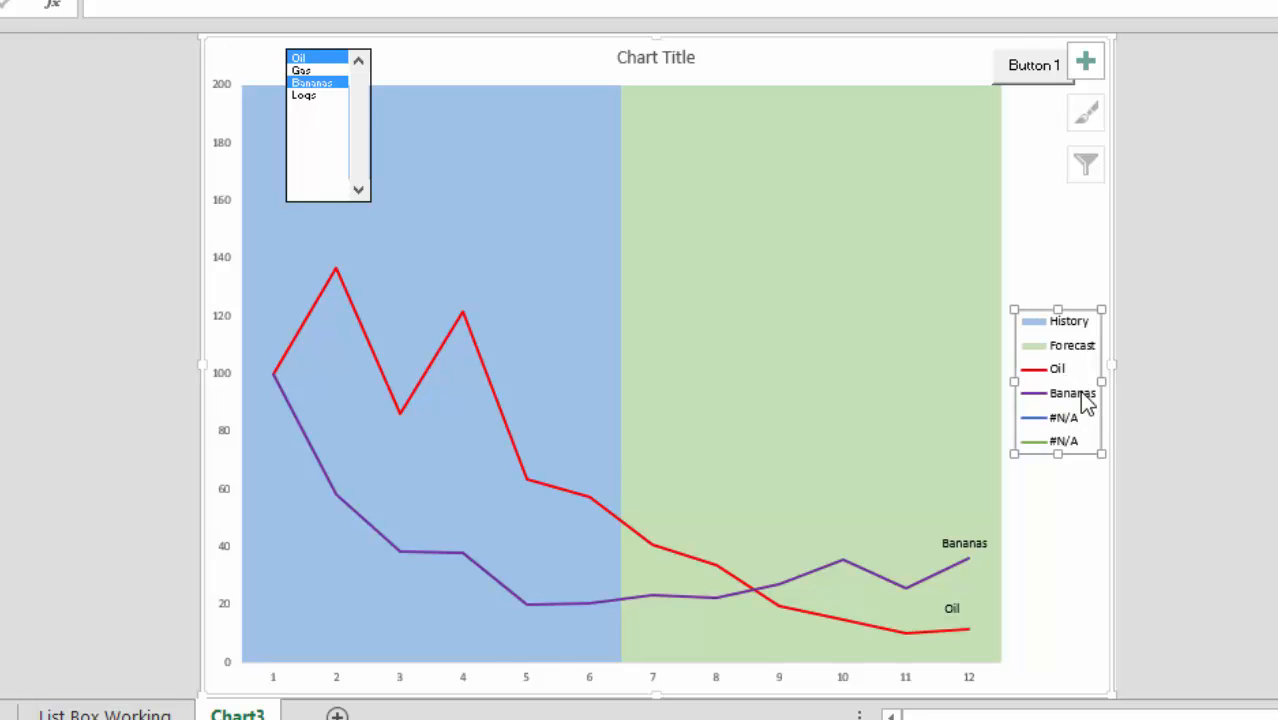
key(Delete)
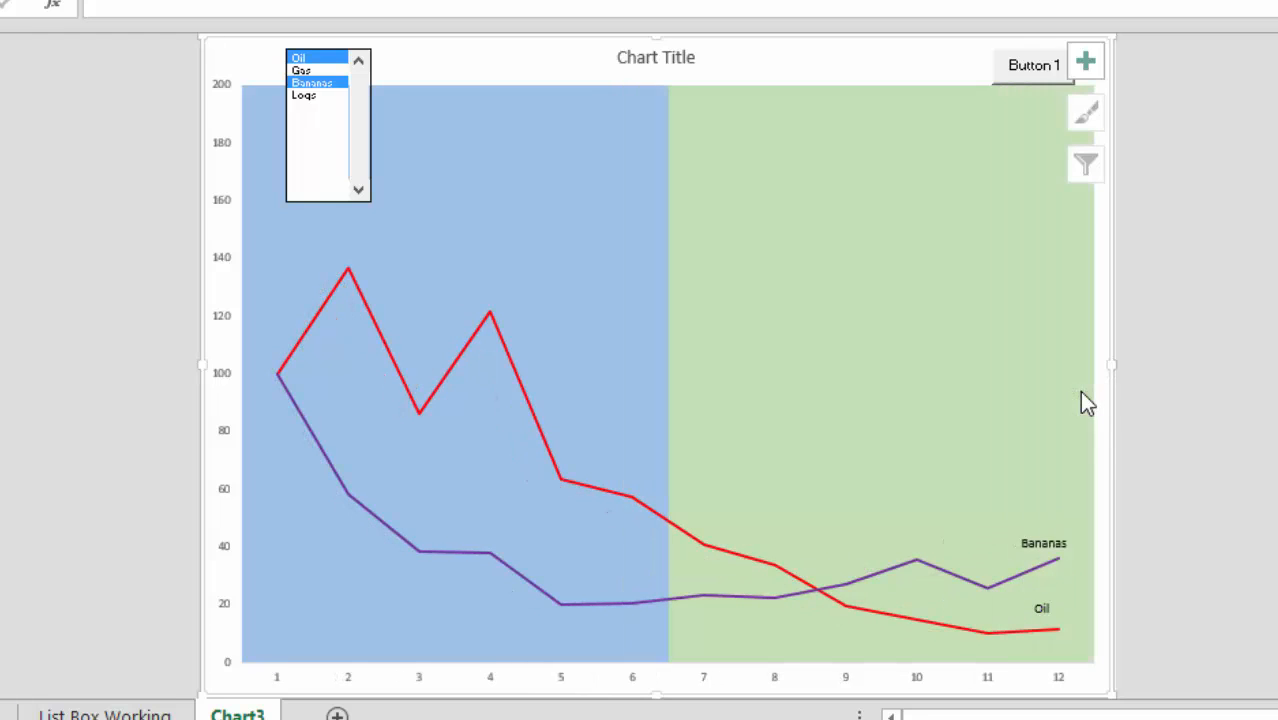
Open the List Box Working sheet and inspect the control format settings of the upper form list box.
right_click(323, 151)
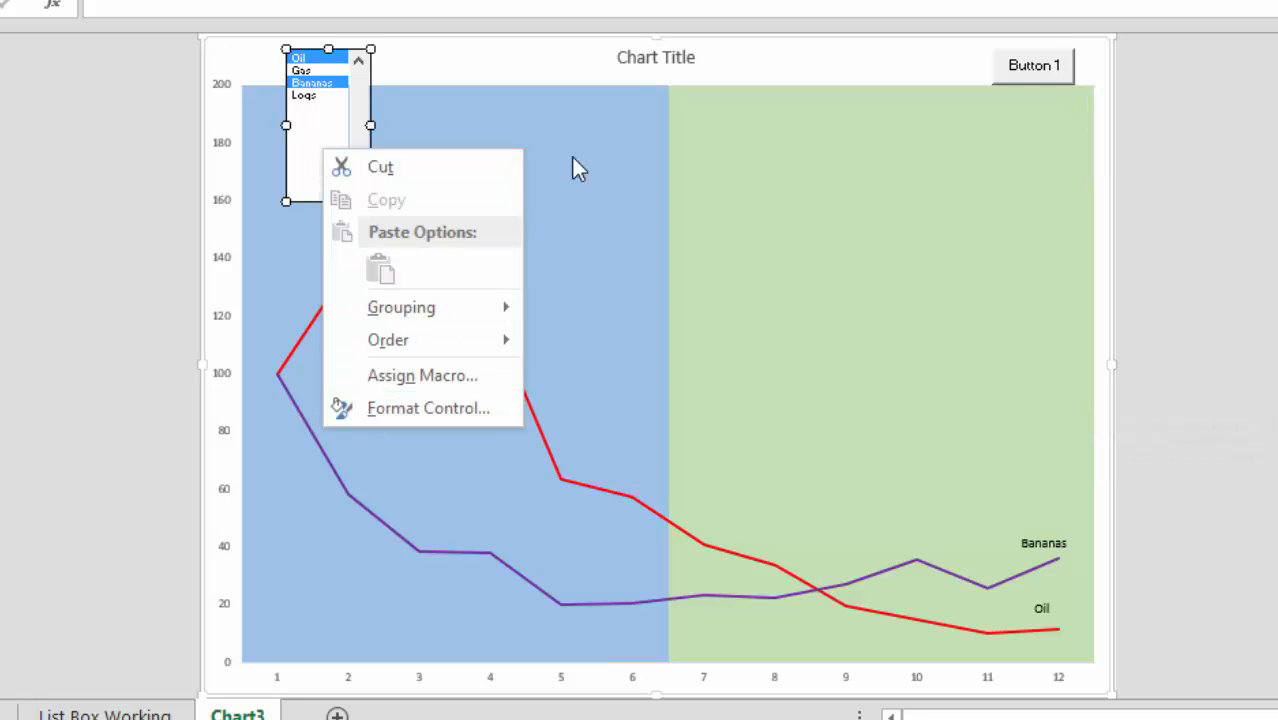
key(Escape)
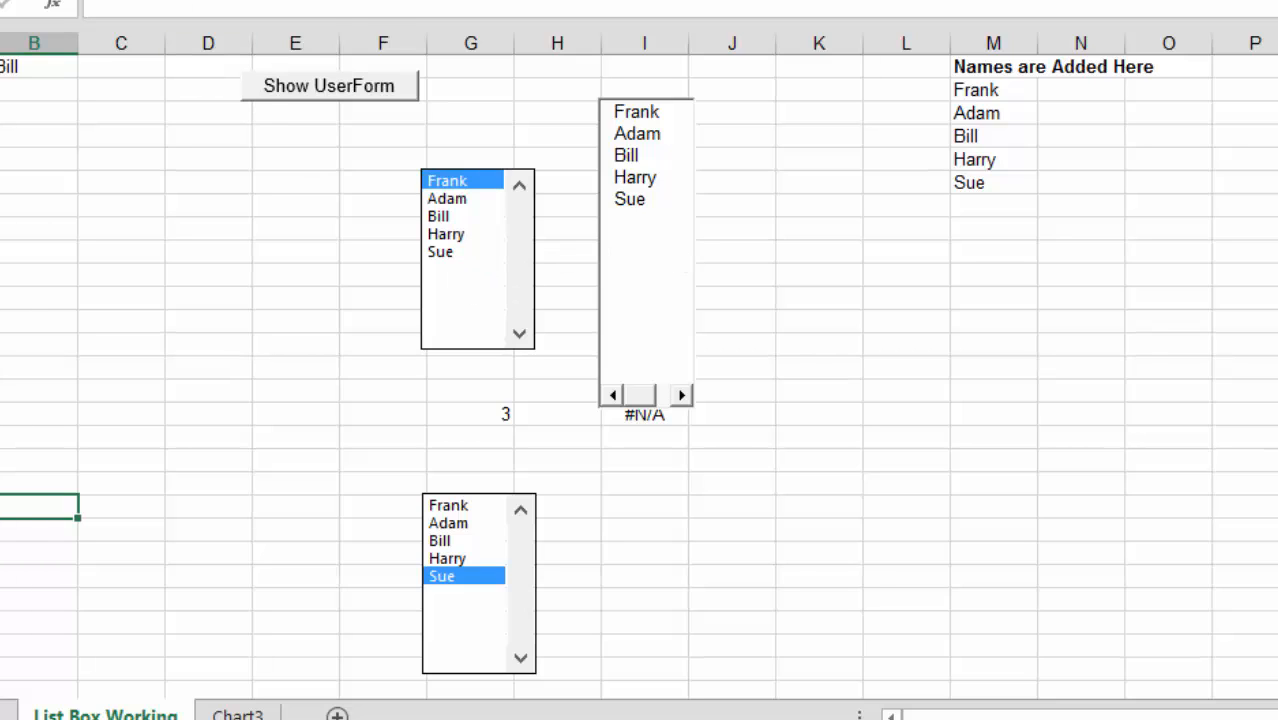
click(244, 0)
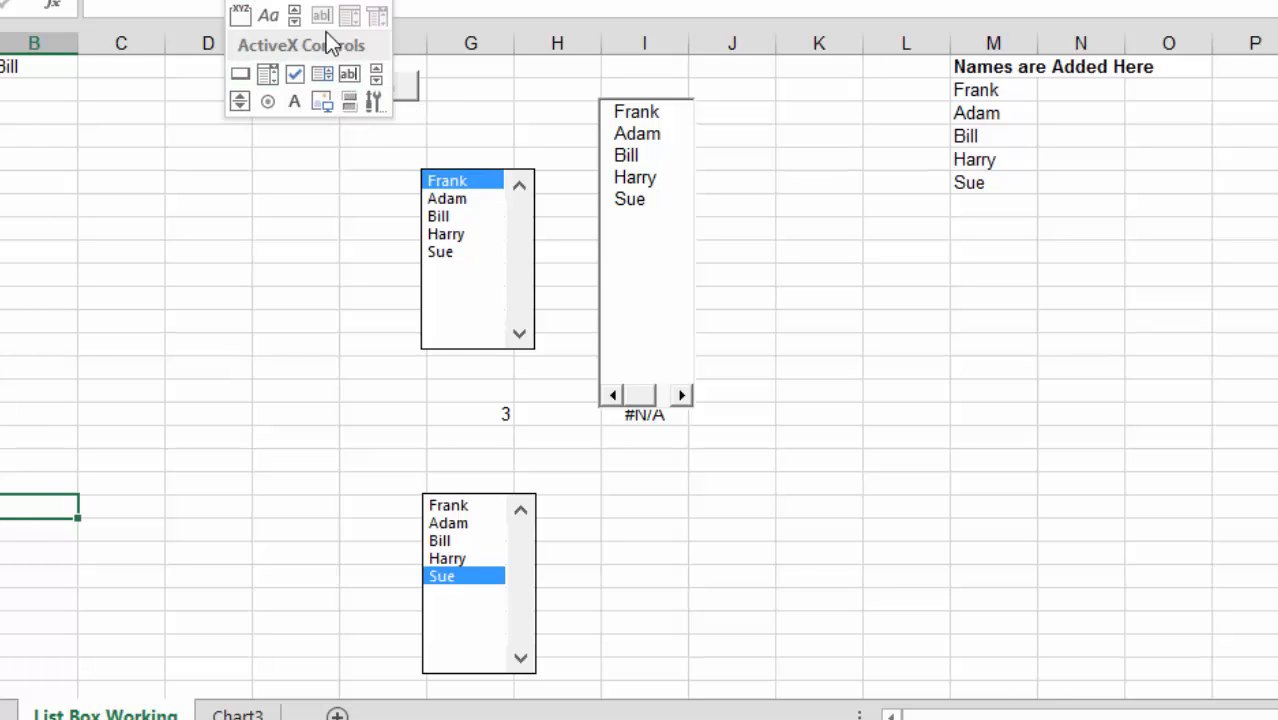
click(483, 276)
right_click(484, 273)
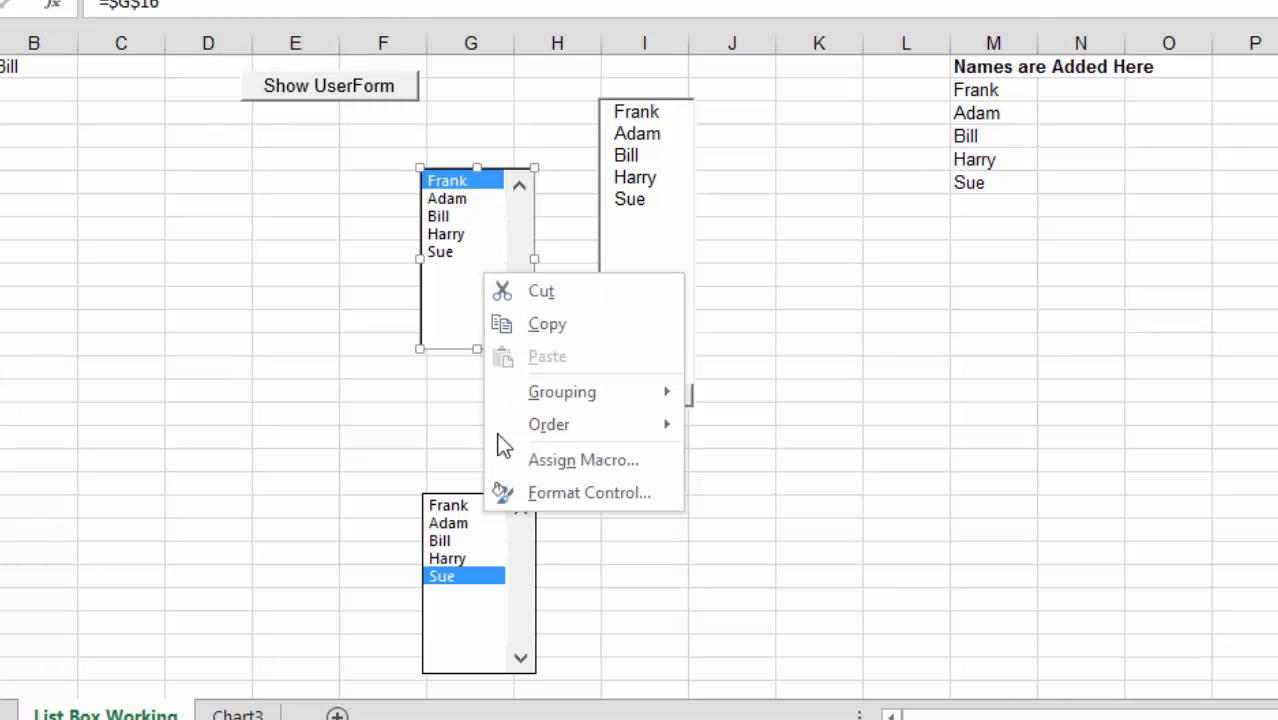
click(516, 490)
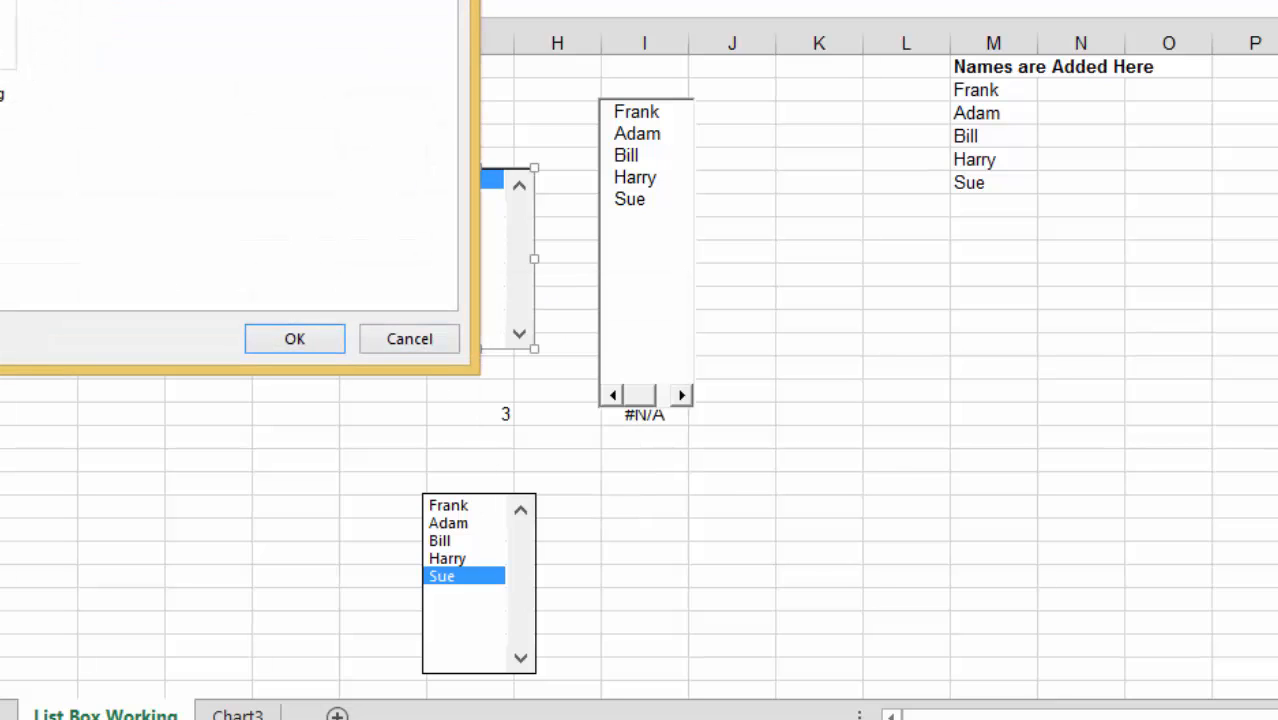
click(410, 339)
click(362, 457)
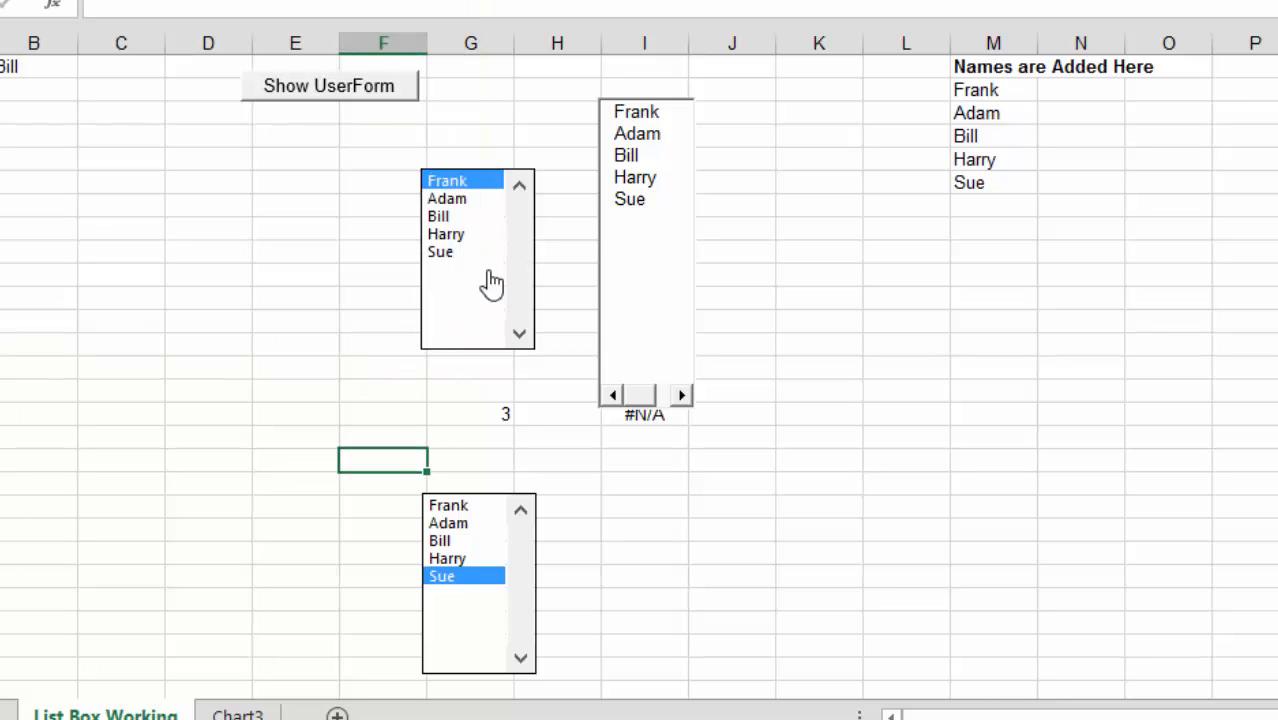
Add the second and third names to the selection in the upper form list box.
right_click(484, 301)
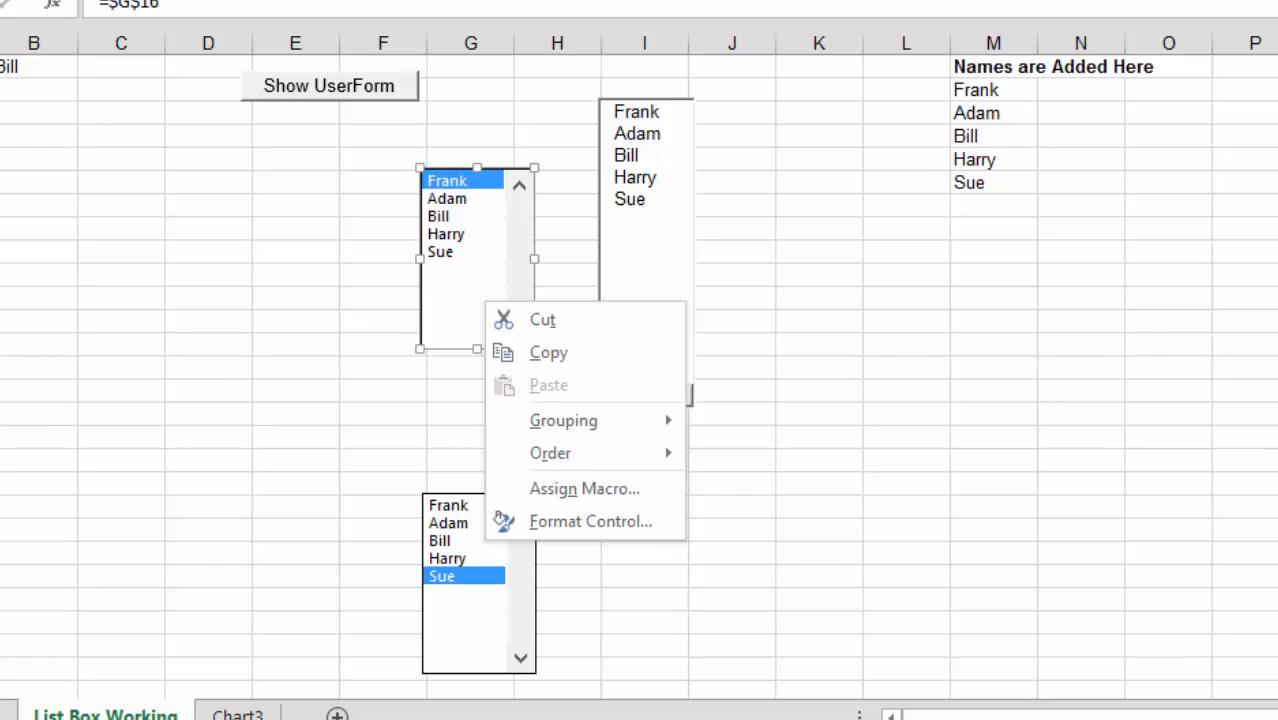
click(138, 198)
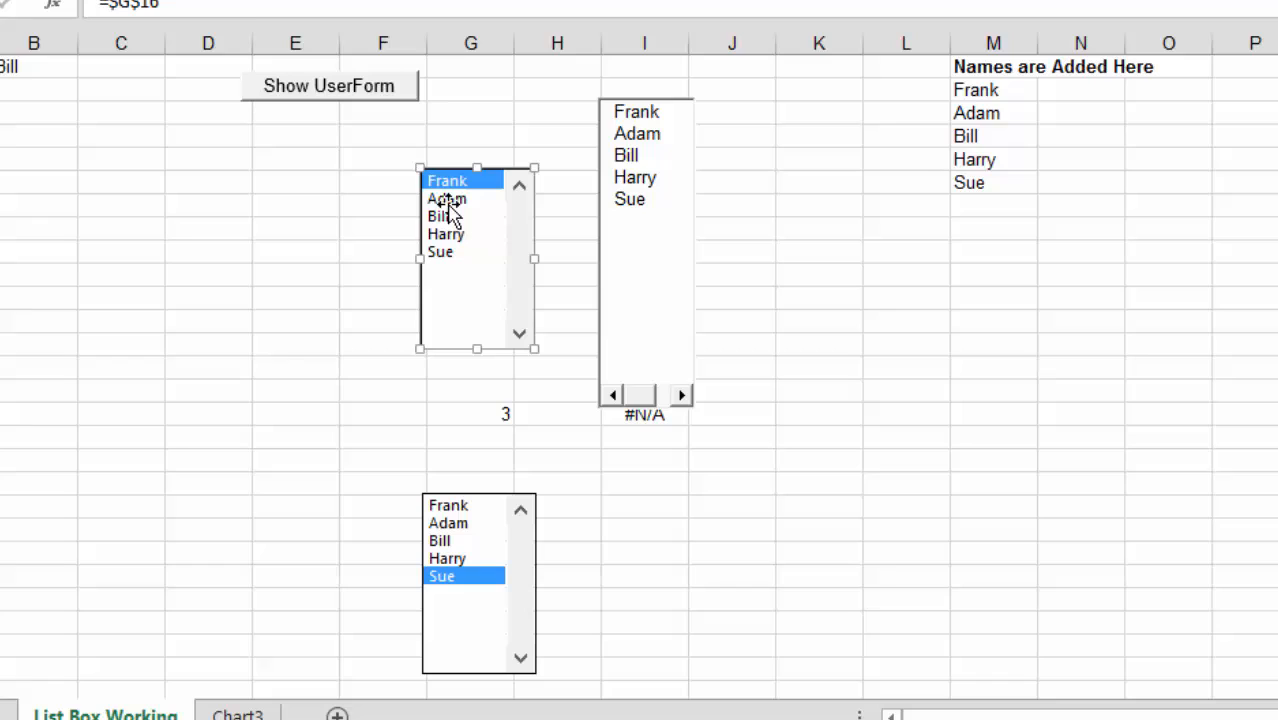
click(290, 255)
click(446, 202)
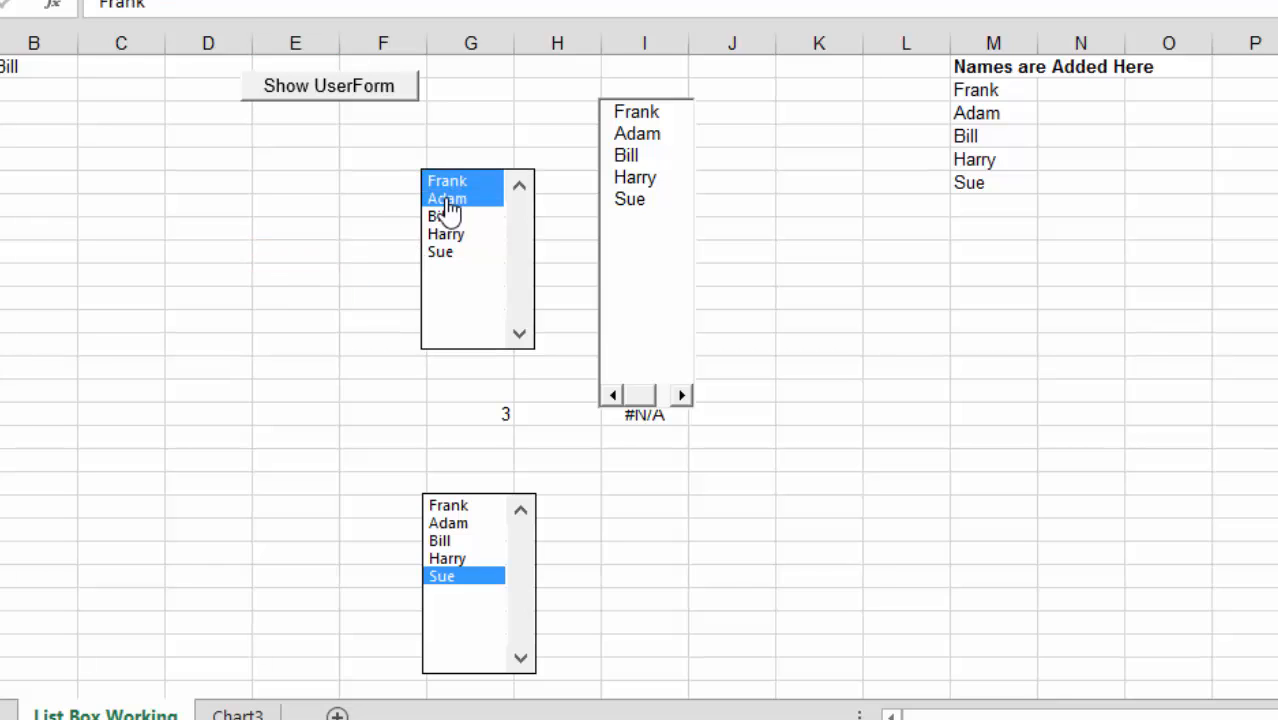
click(443, 217)
Review the available ActiveX controls and select the second, fourth and fifth names in the ActiveX list box.
click(246, 1)
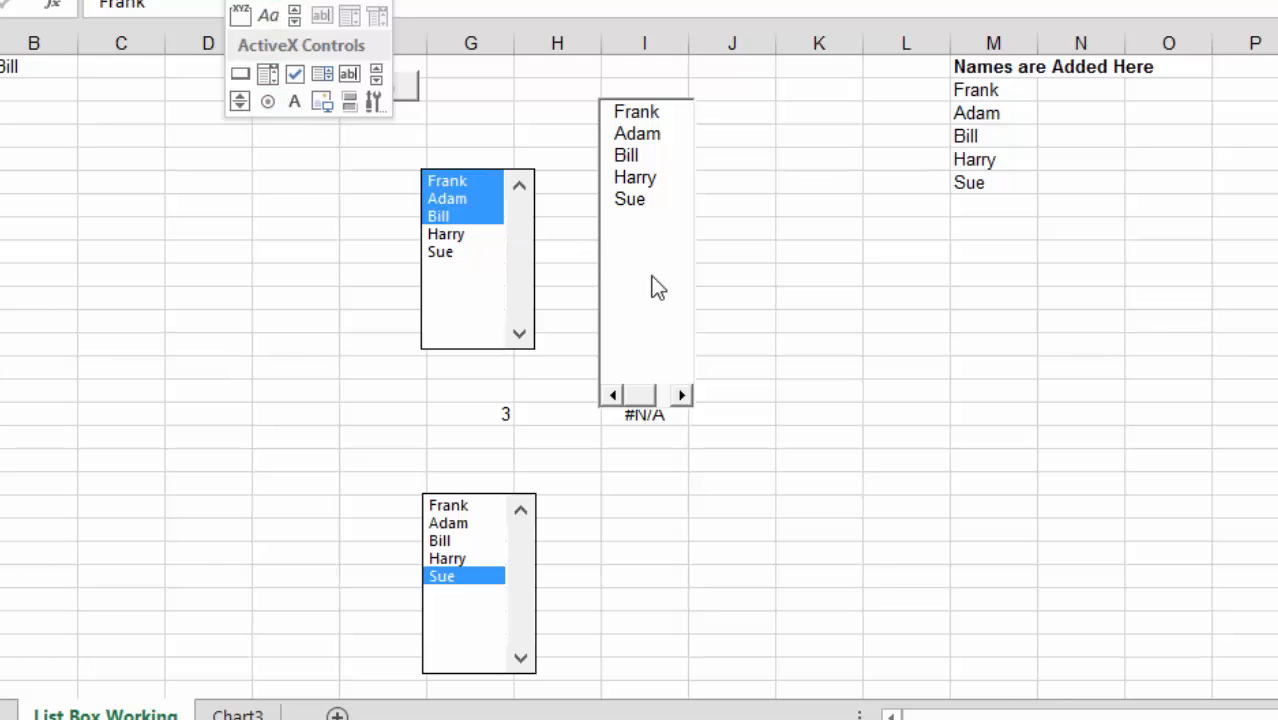
click(874, 352)
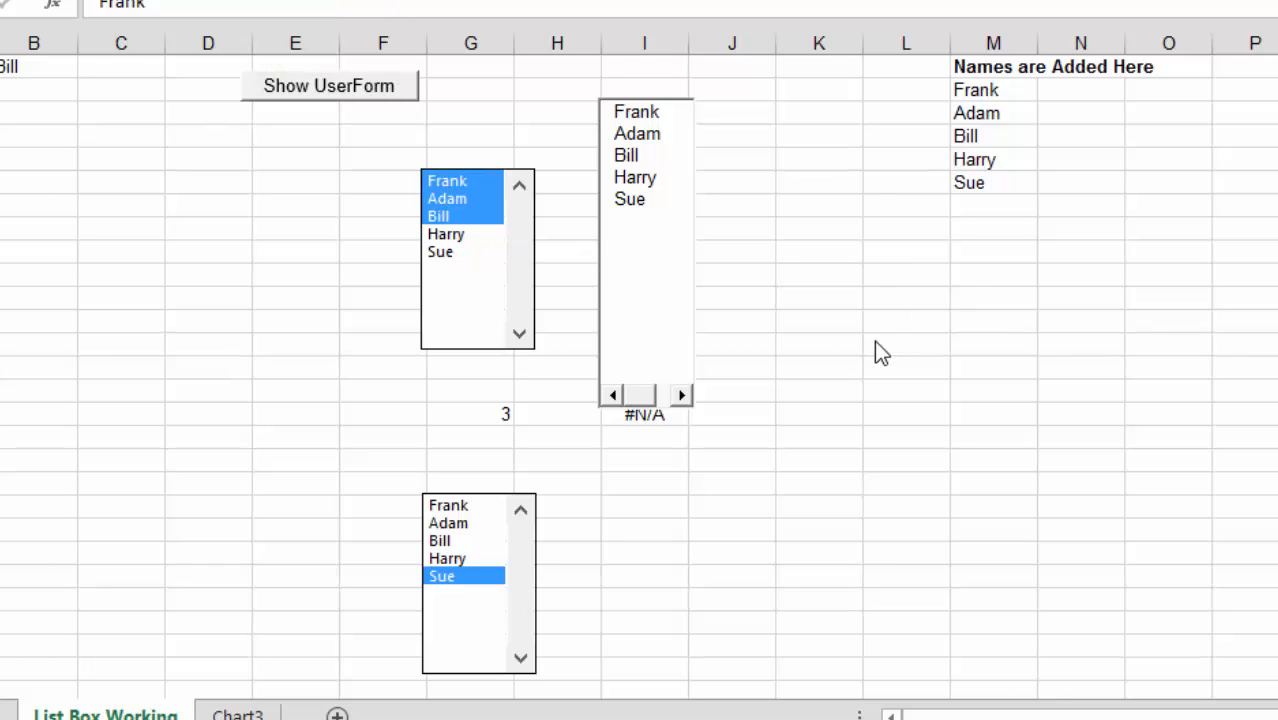
click(652, 303)
click(644, 176)
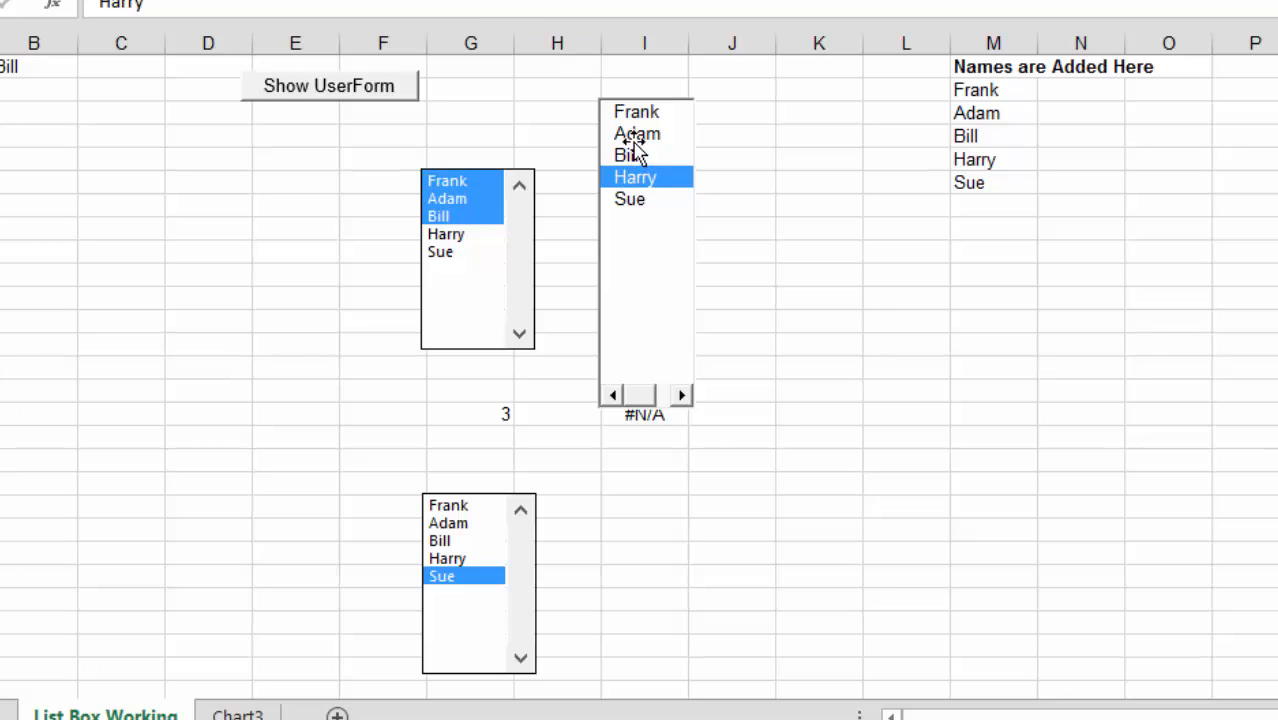
click(636, 143)
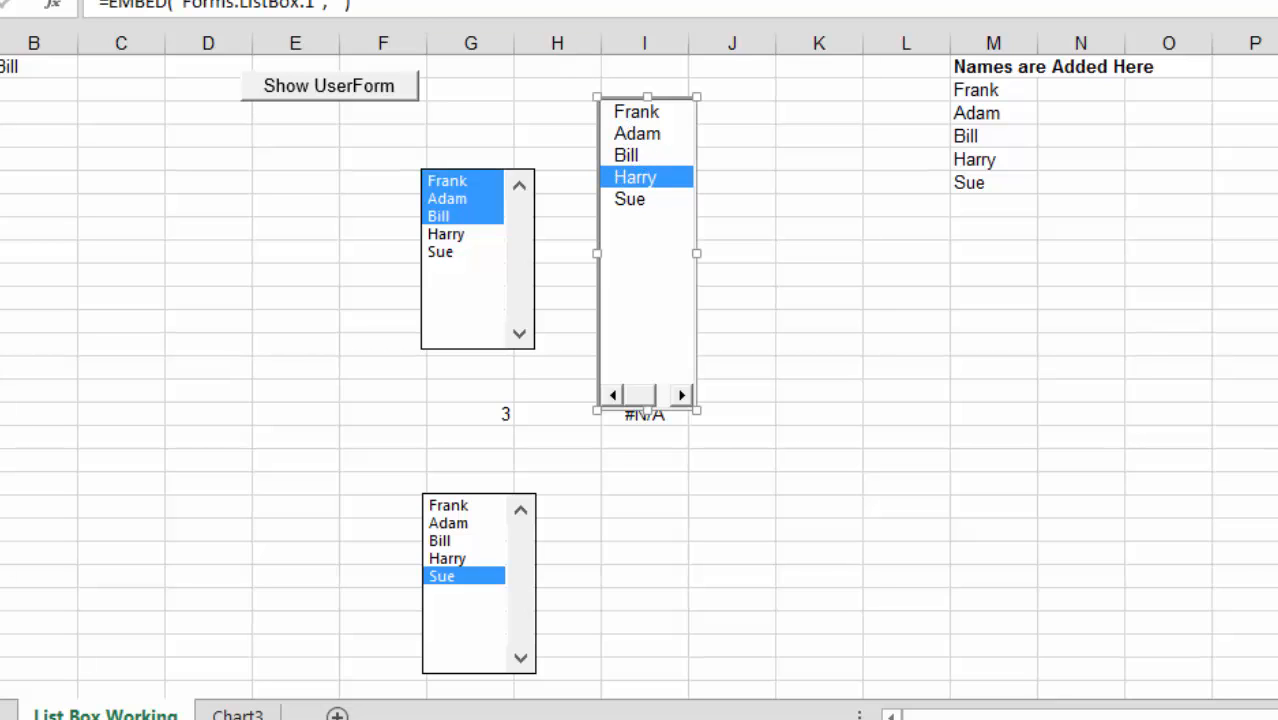
click(640, 137)
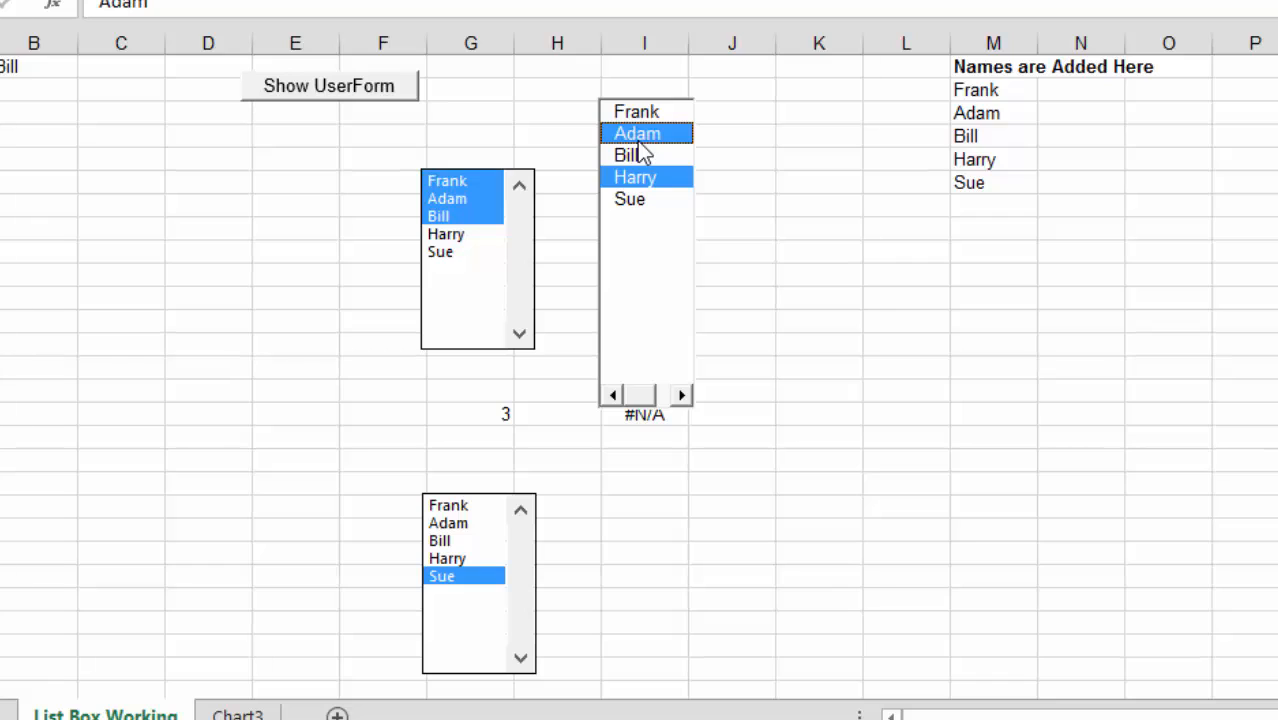
click(633, 200)
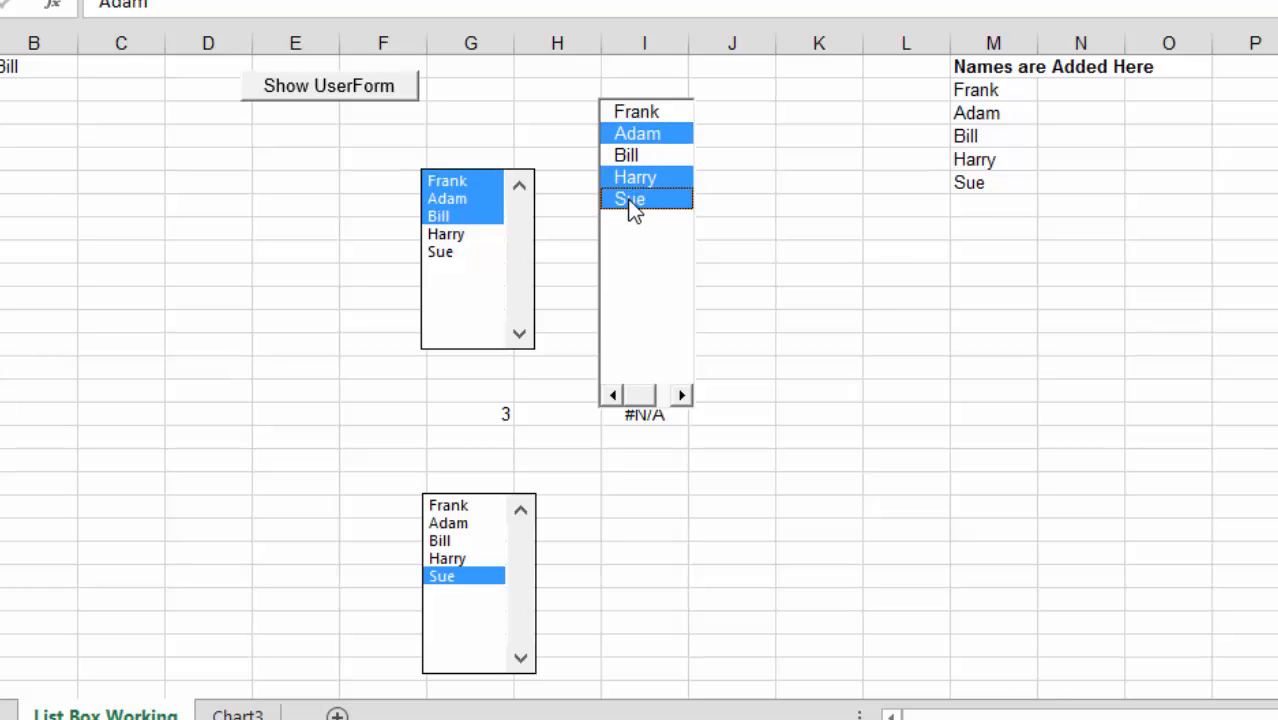
Deselect the fifth, fourth and second names in the ActiveX list box.
click(646, 200)
click(638, 176)
click(640, 137)
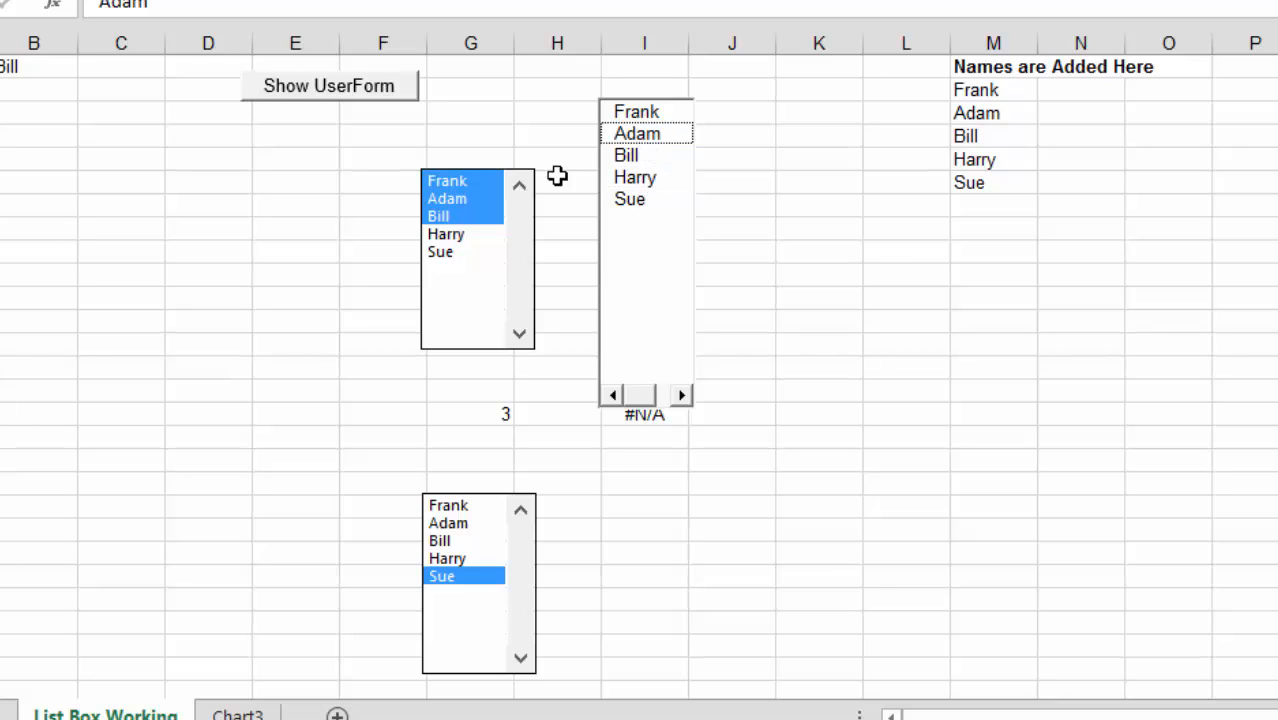
Open the code of the ListBox2_Change macro assigned to the upper form list box.
right_click(459, 207)
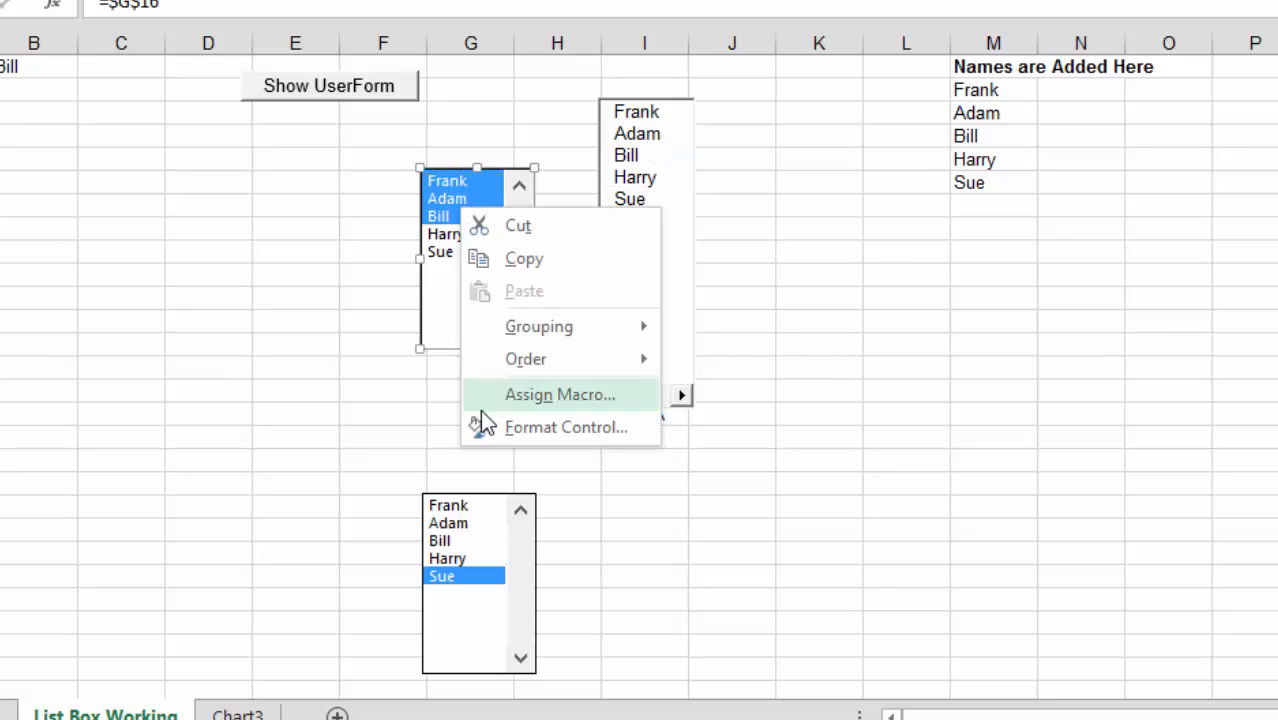
click(529, 396)
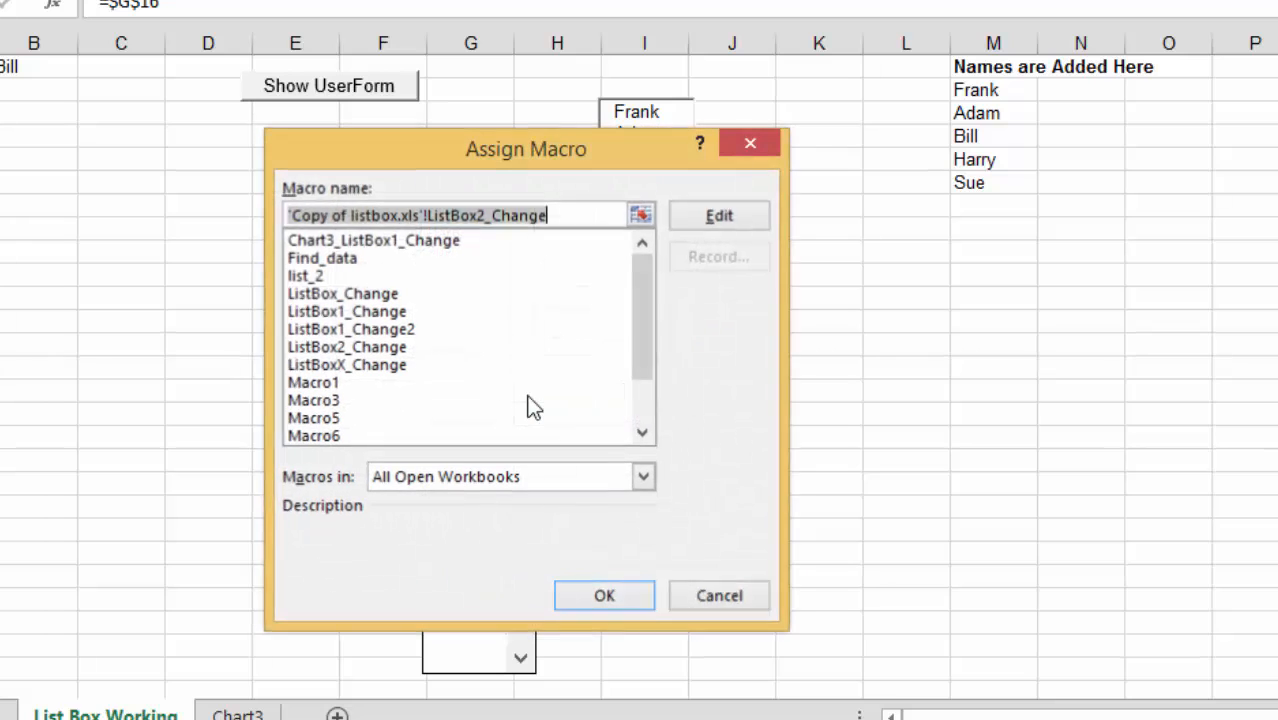
click(729, 228)
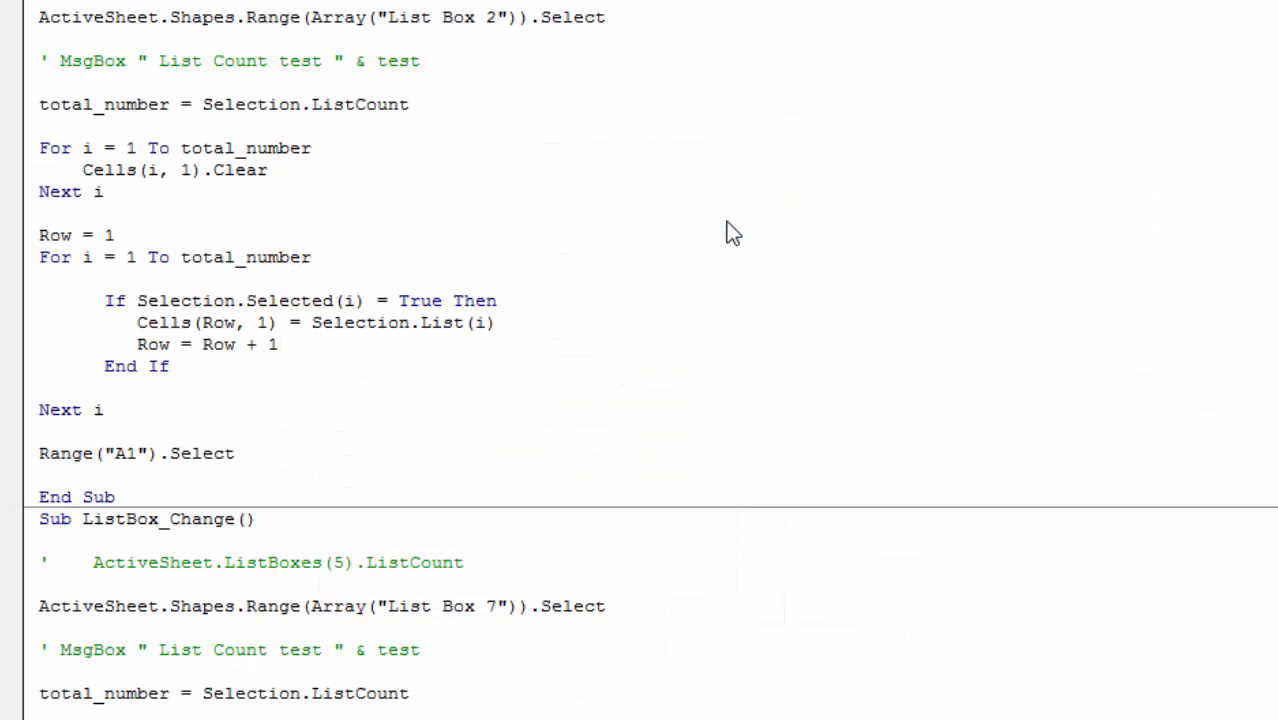
Highlight the whole ListBox2_Change procedure to review its code, and clear the highlight.
key(shift+Down)
key(shift+Down)
key(shift+Down)
key(shift+Down)
key(shift+Down)
key(shift+Down)
key(shift+Down)
key(shift+Down)
key(shift+Down)
key(shift+Down)
key(shift+Down)
key(shift+Down)
key(shift+Down)
key(shift+Down)
key(shift+Down)
key(shift+Down)
key(shift+Down)
key(shift+Down)
key(shift+Down)
key(shift+Down)
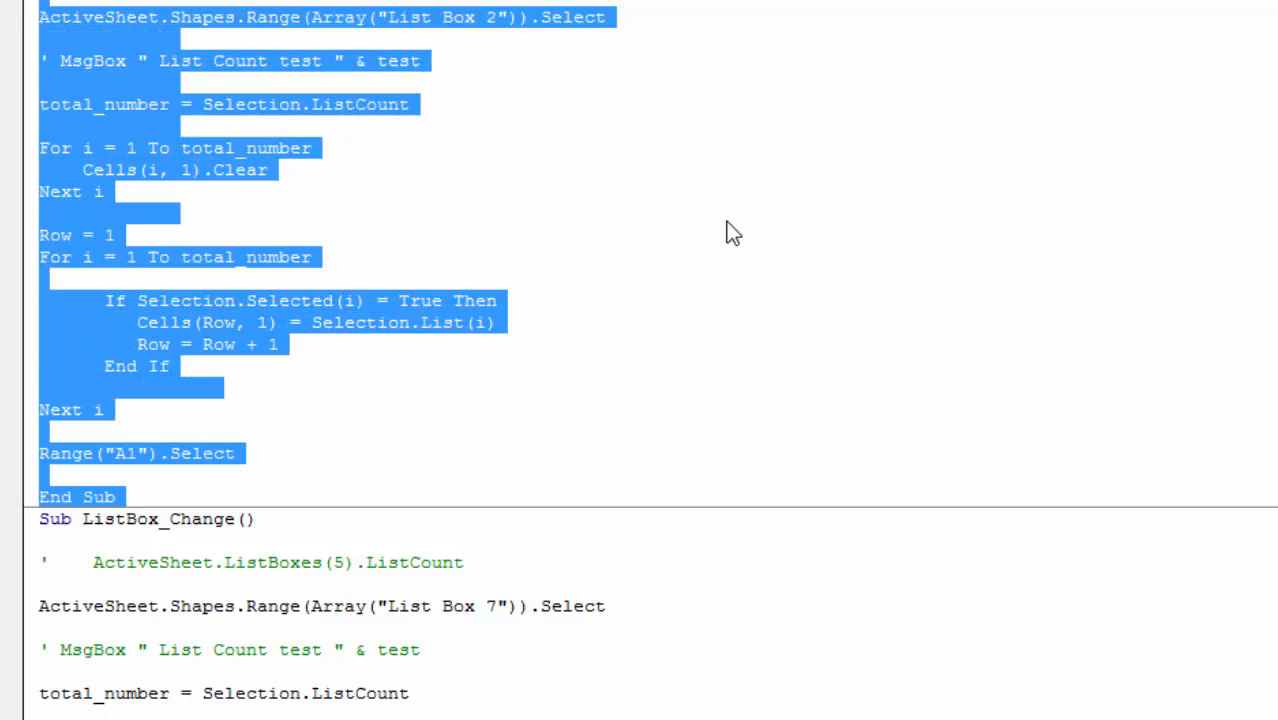
key(shift+Up)
key(shift+Down)
click(880, 168)
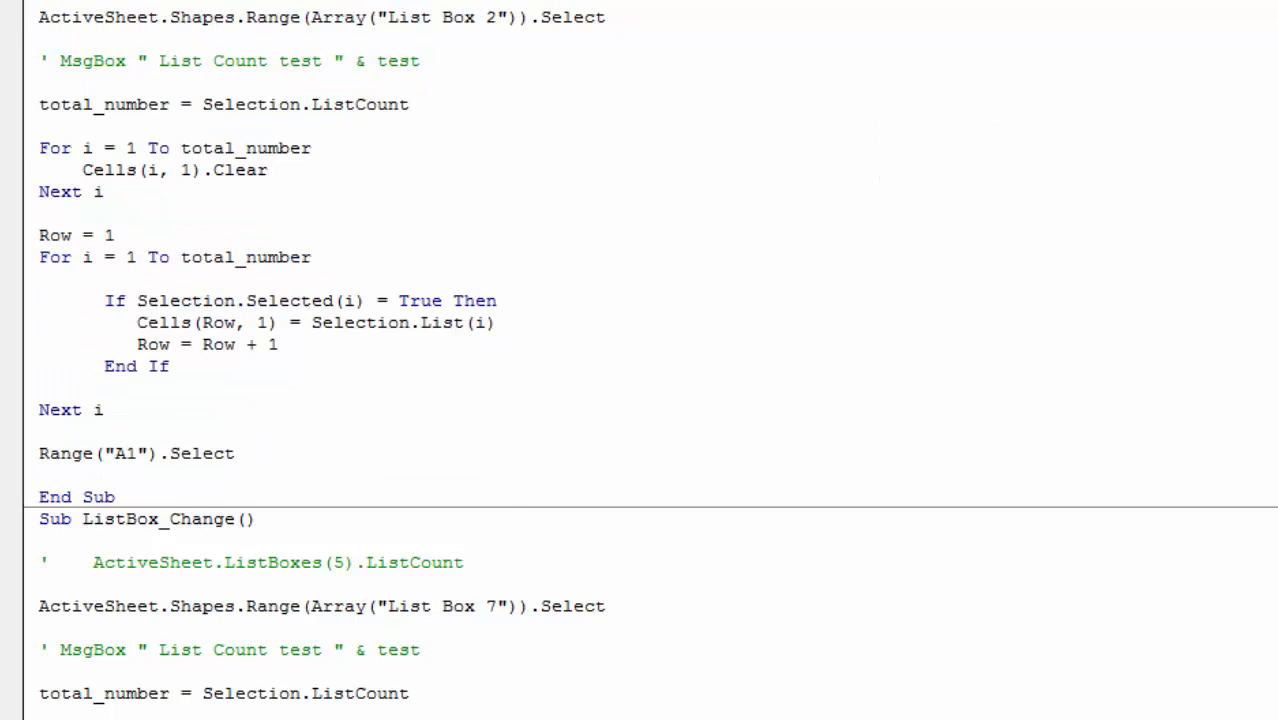
Capture a screen snip of the ListBox2_Change procedure and switch back to the Copy of listbox workbook.
click(697, 29)
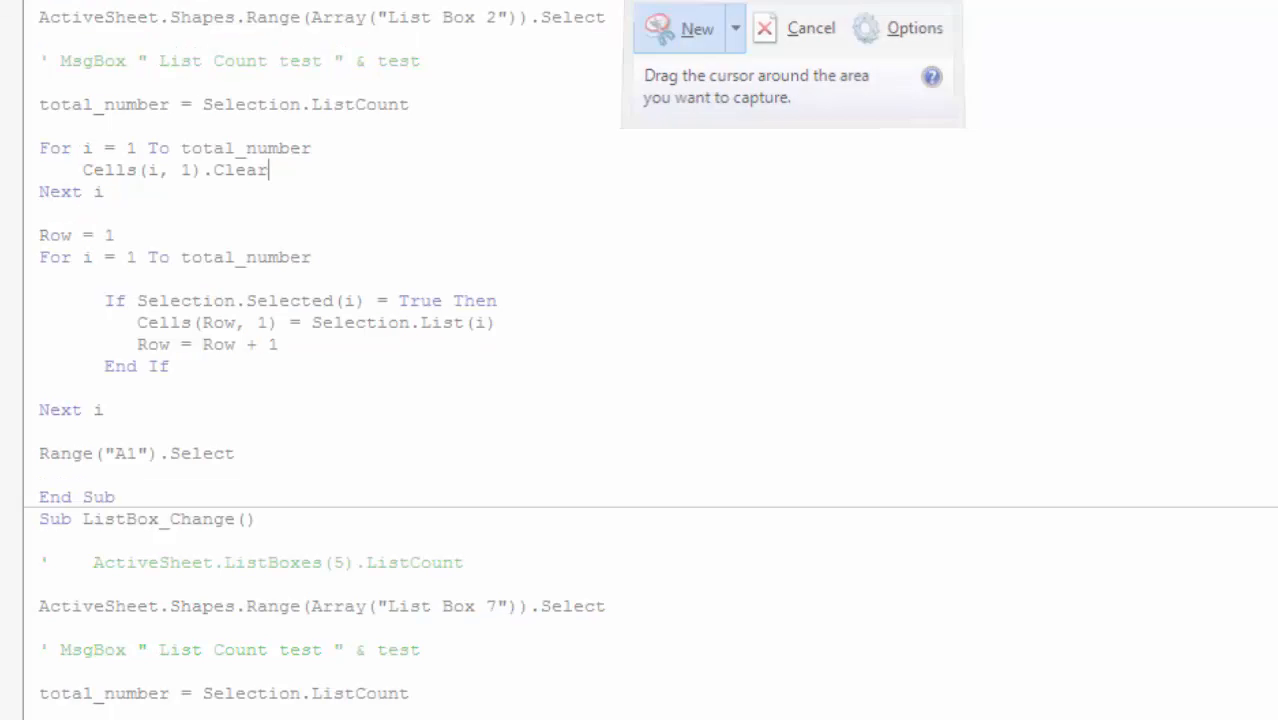
drag(26, 2, 684, 507)
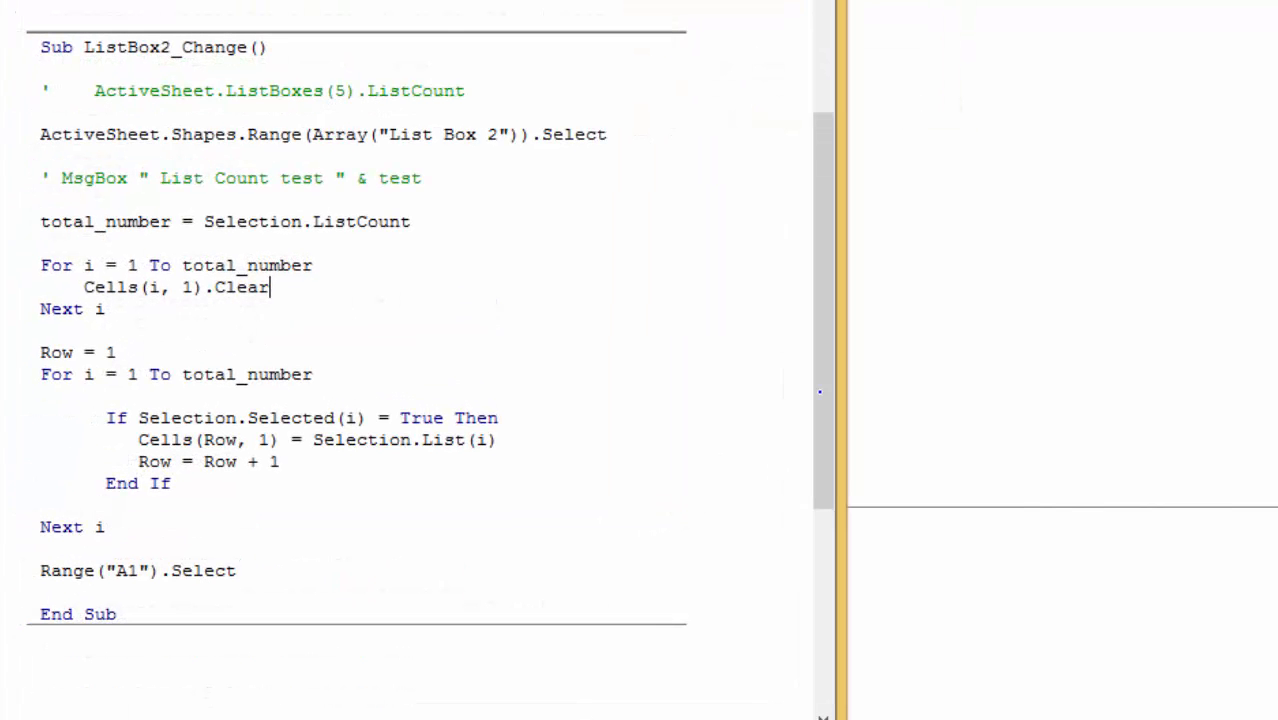
click(612, 719)
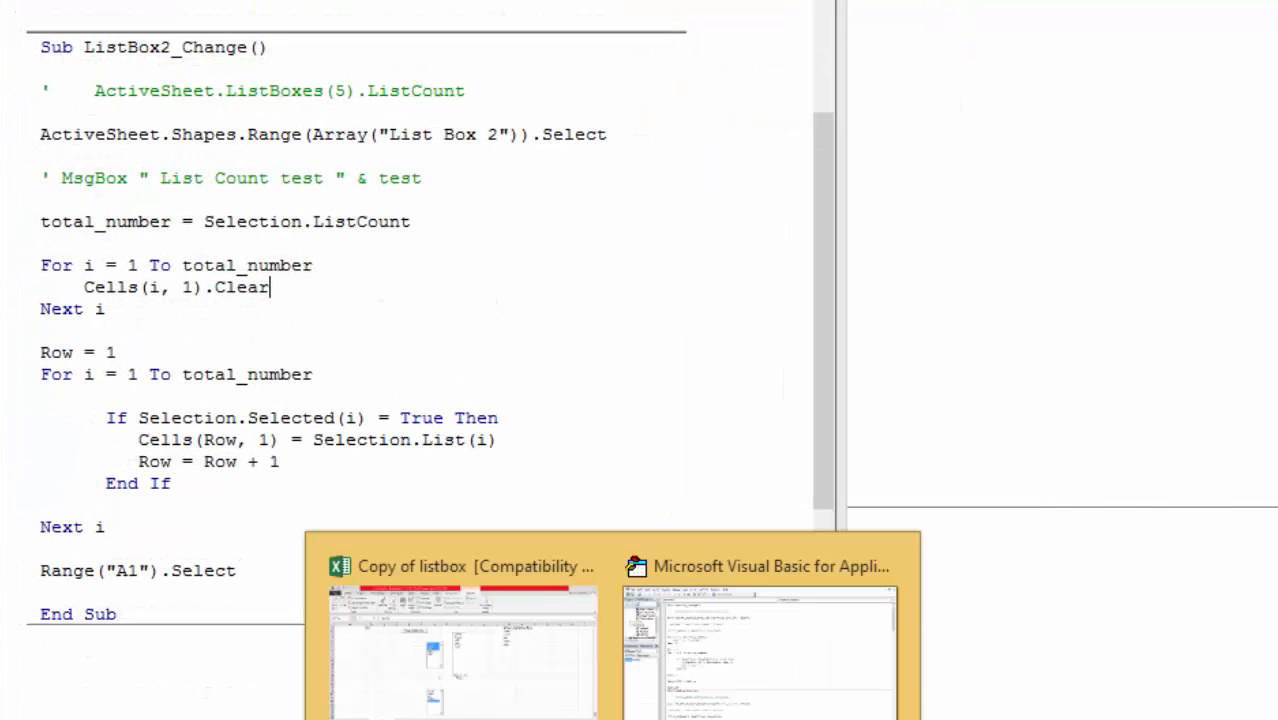
click(571, 697)
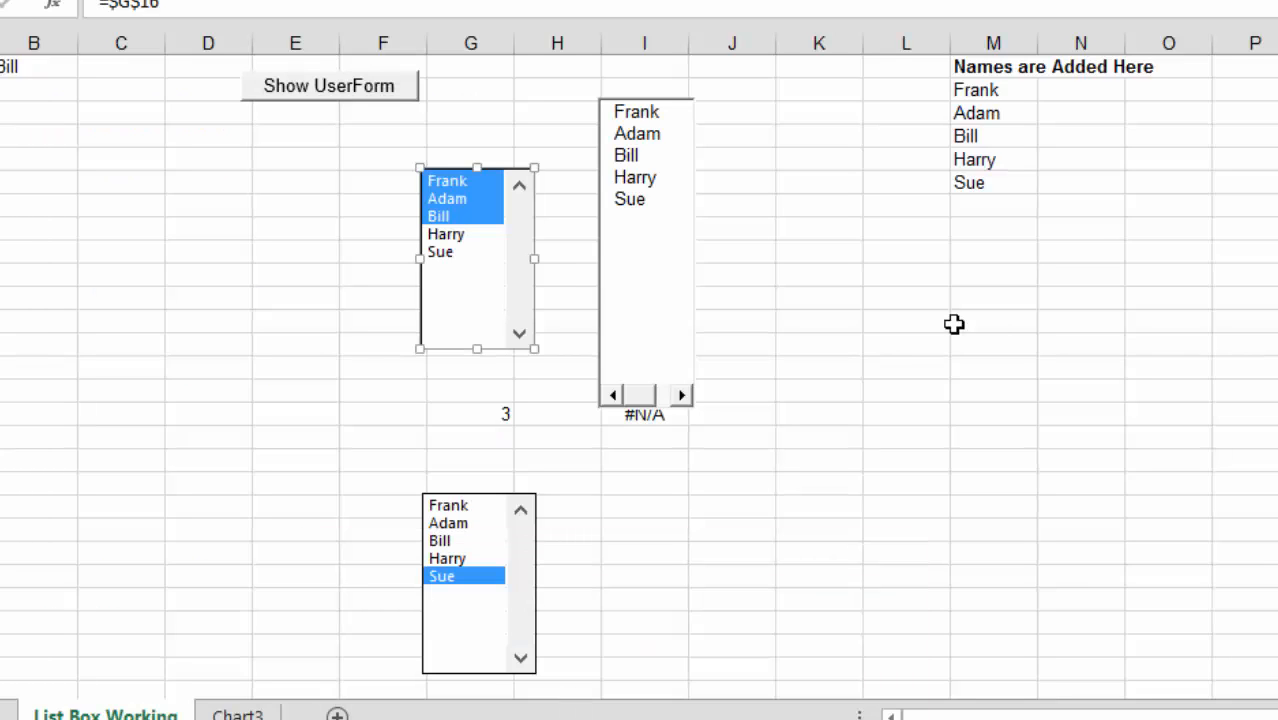
Paste the captured code picture in column L below the names list, shrink it slightly and reposition it there.
click(891, 259)
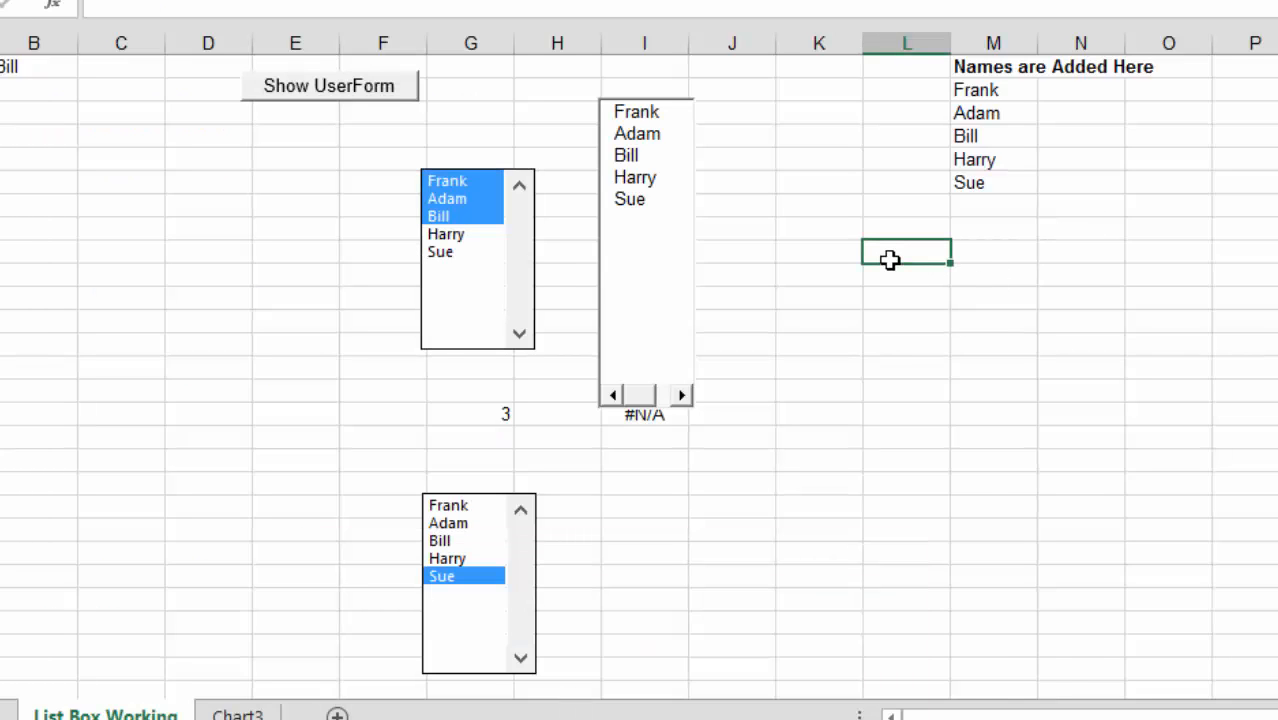
key(ctrl+v)
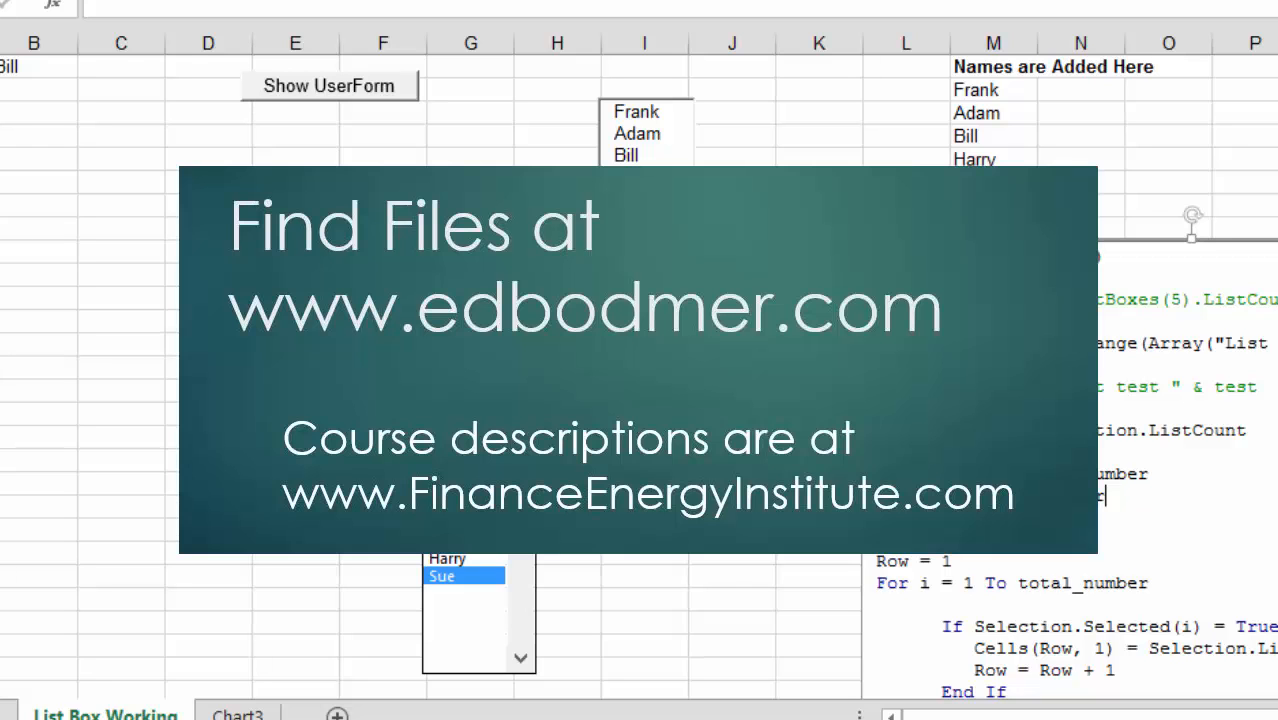
drag(862, 240, 980, 343)
drag(1030, 400, 925, 252)
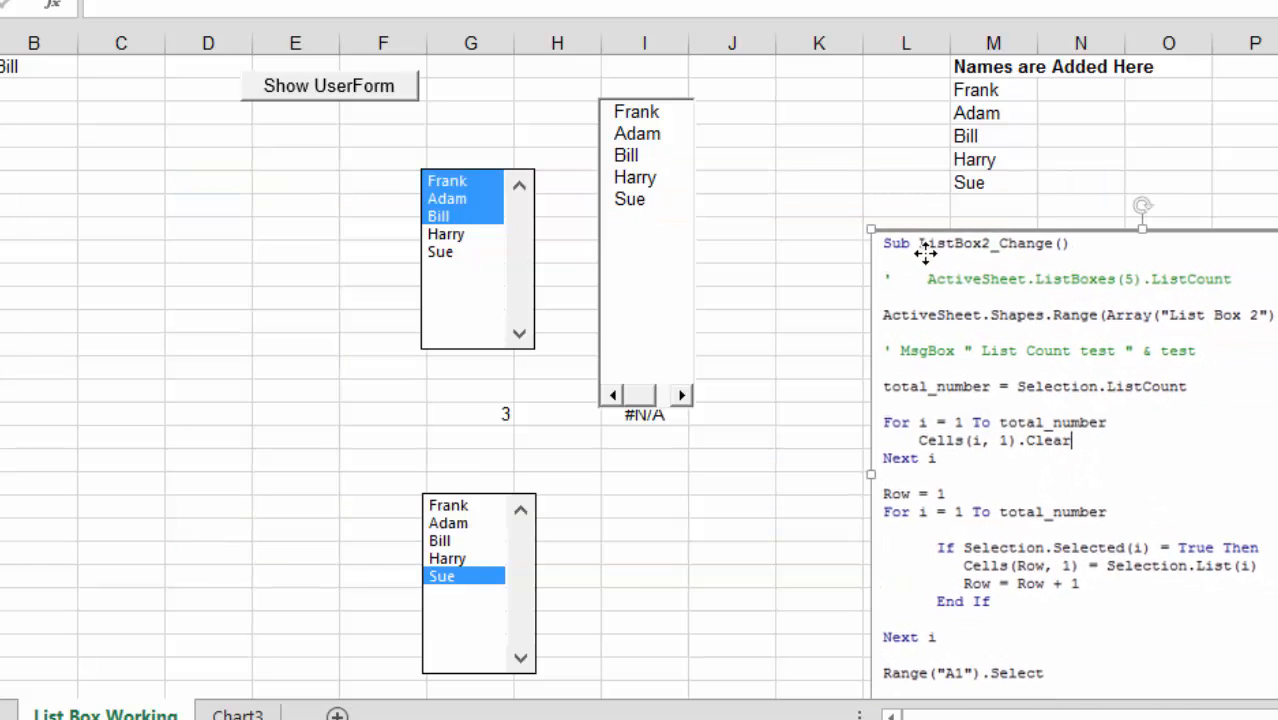
click(815, 684)
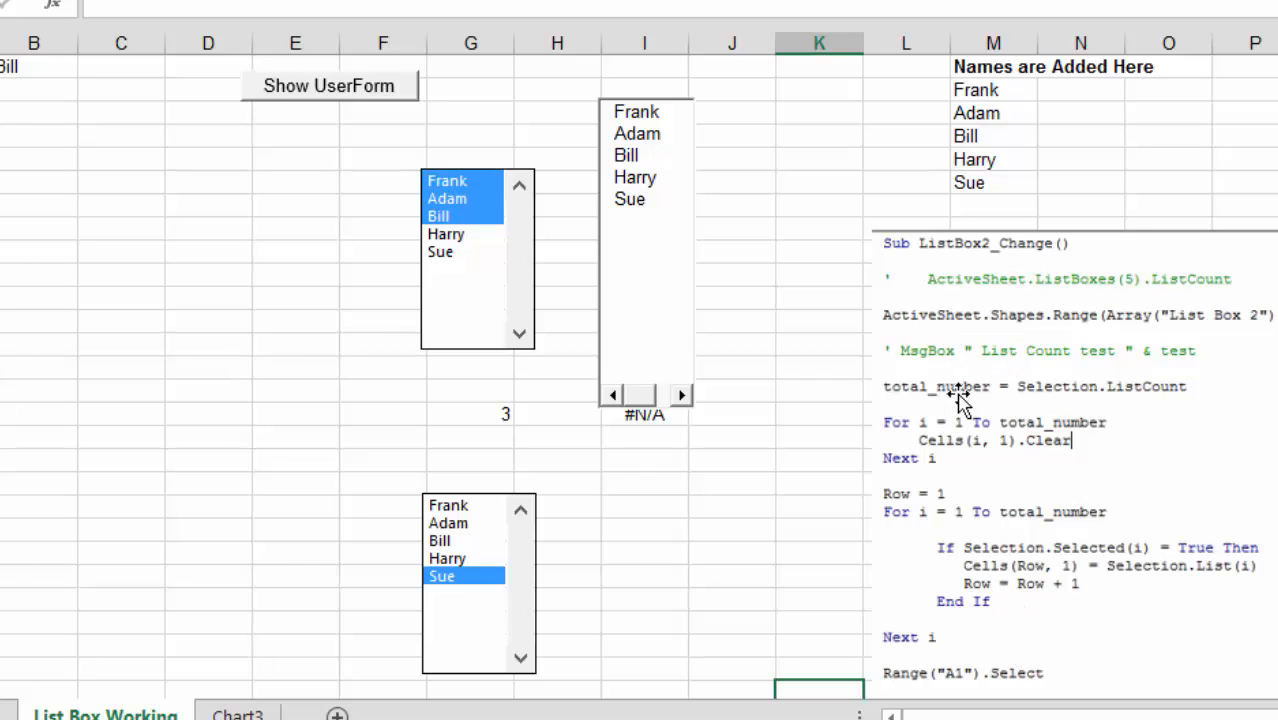
click(801, 451)
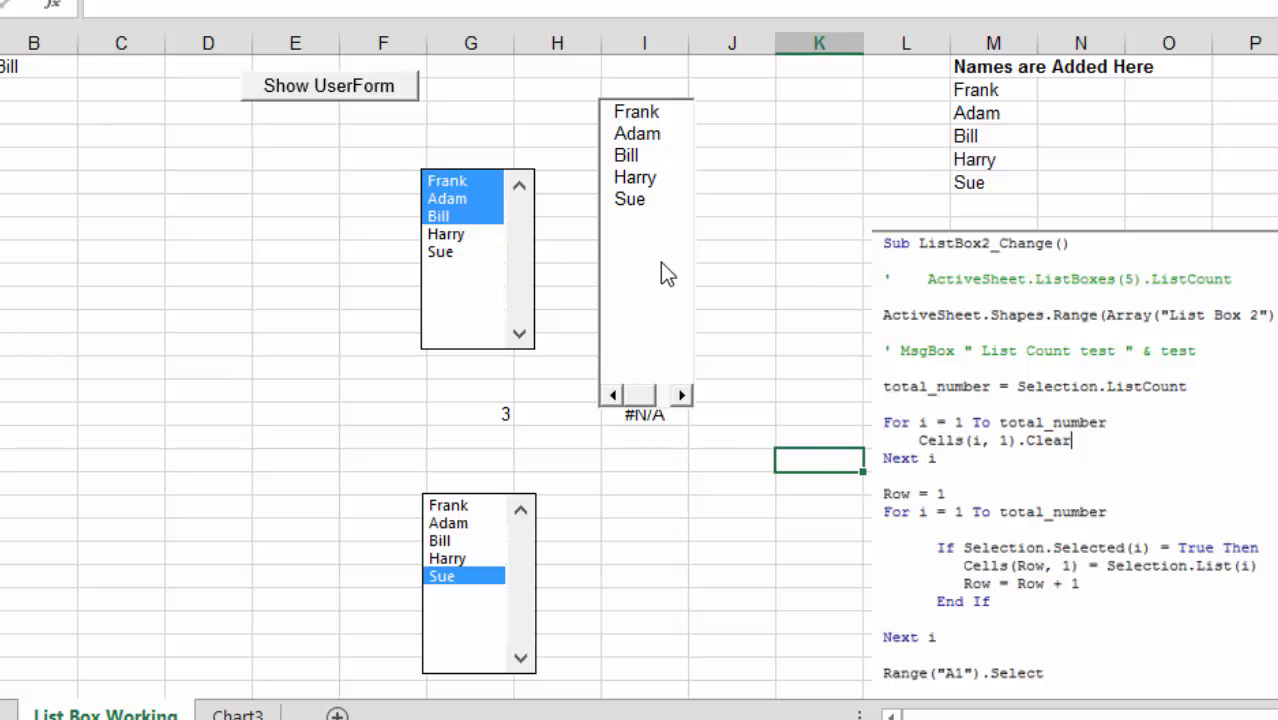
Check the raw data sheet, return to the List Box Working sheet and select the fourth name in the ActiveX list box.
click(6, 714)
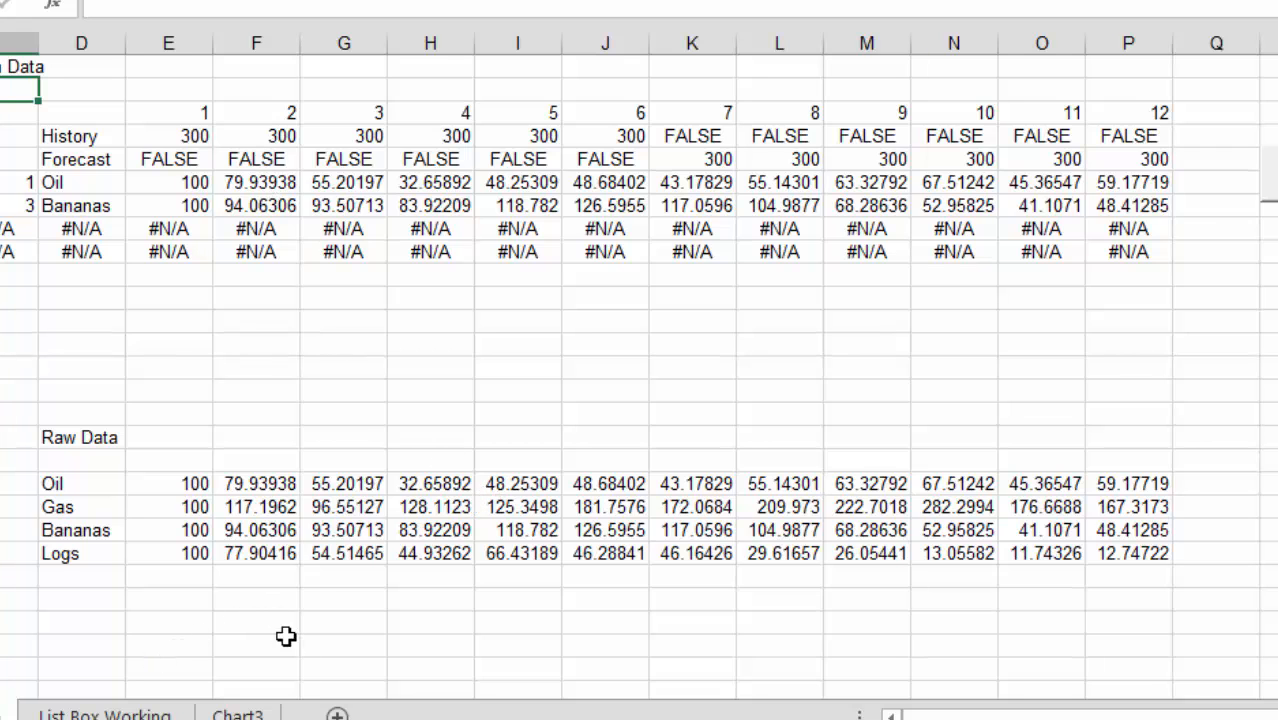
click(105, 714)
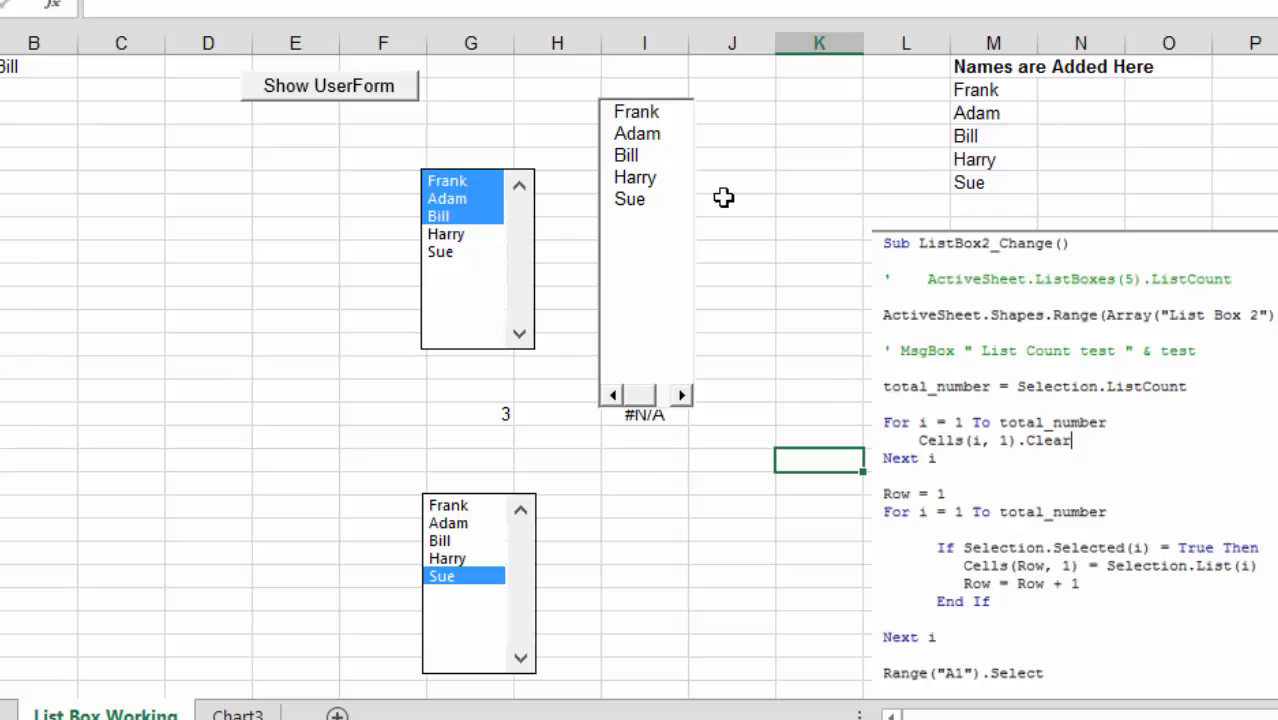
click(474, 277)
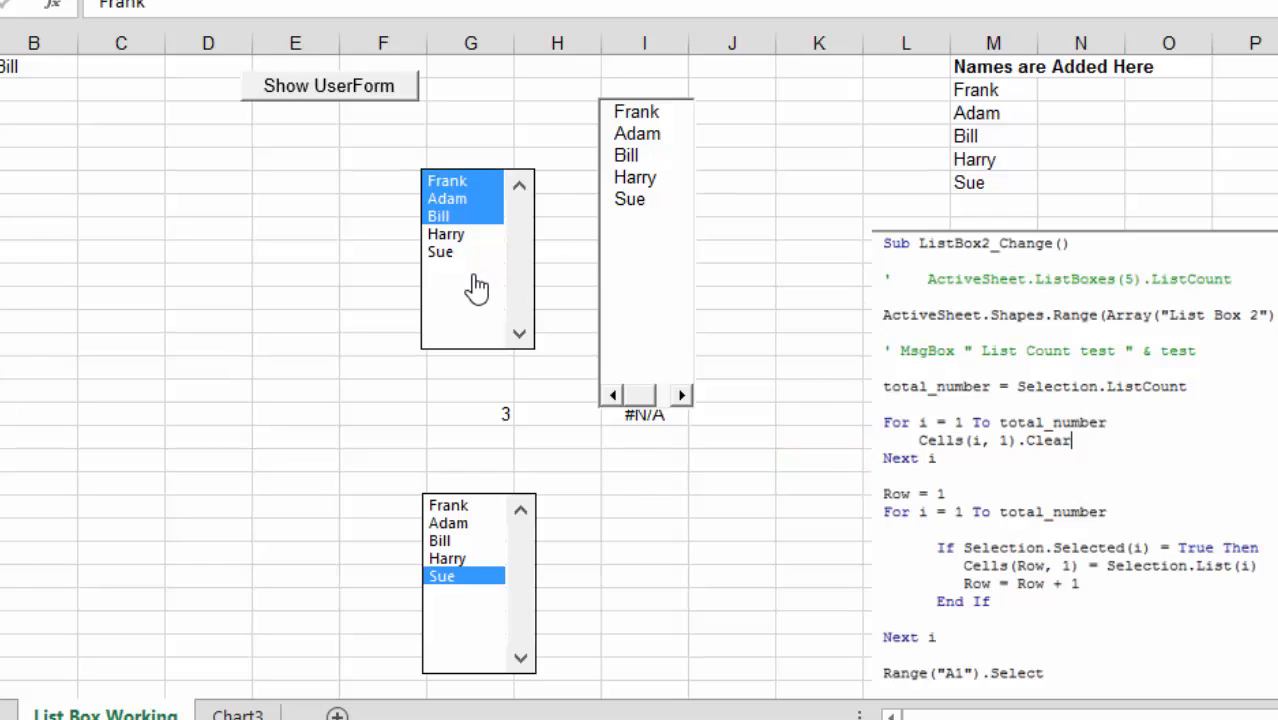
click(645, 180)
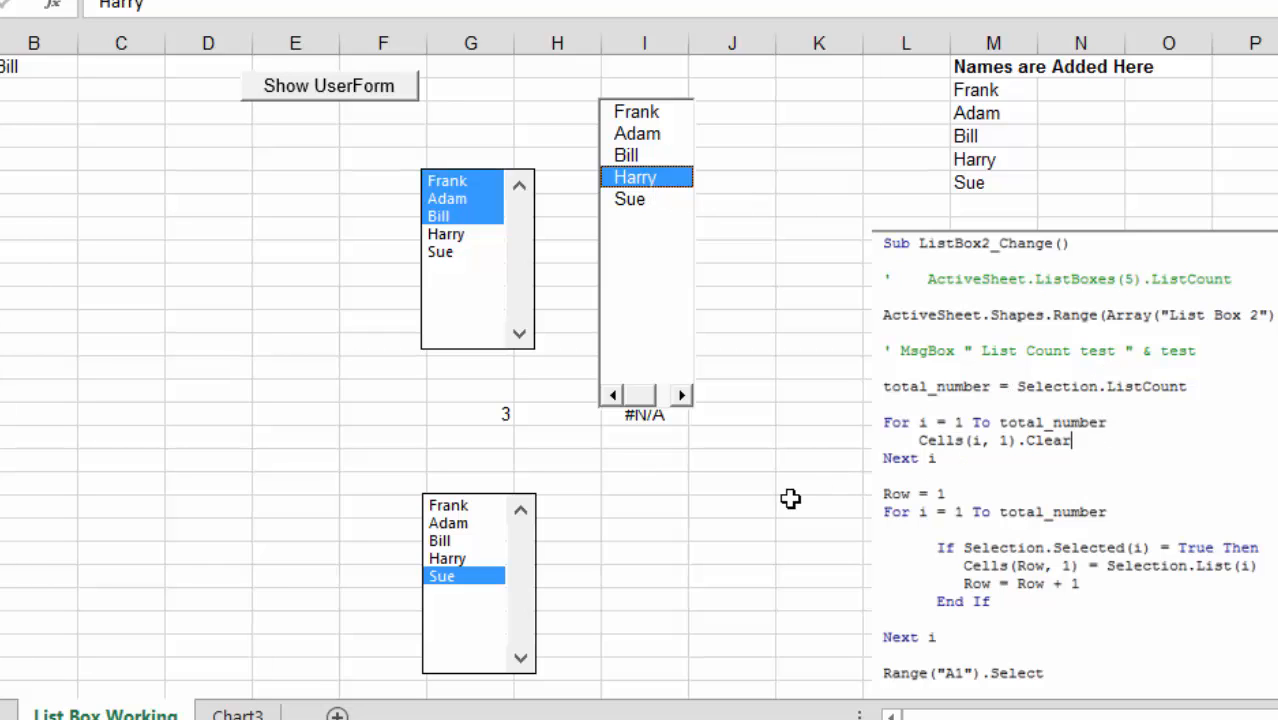
On the Chart3 sheet, change the list box selection to Oil, Gas and Bananas, trying Logs along the way.
click(245, 713)
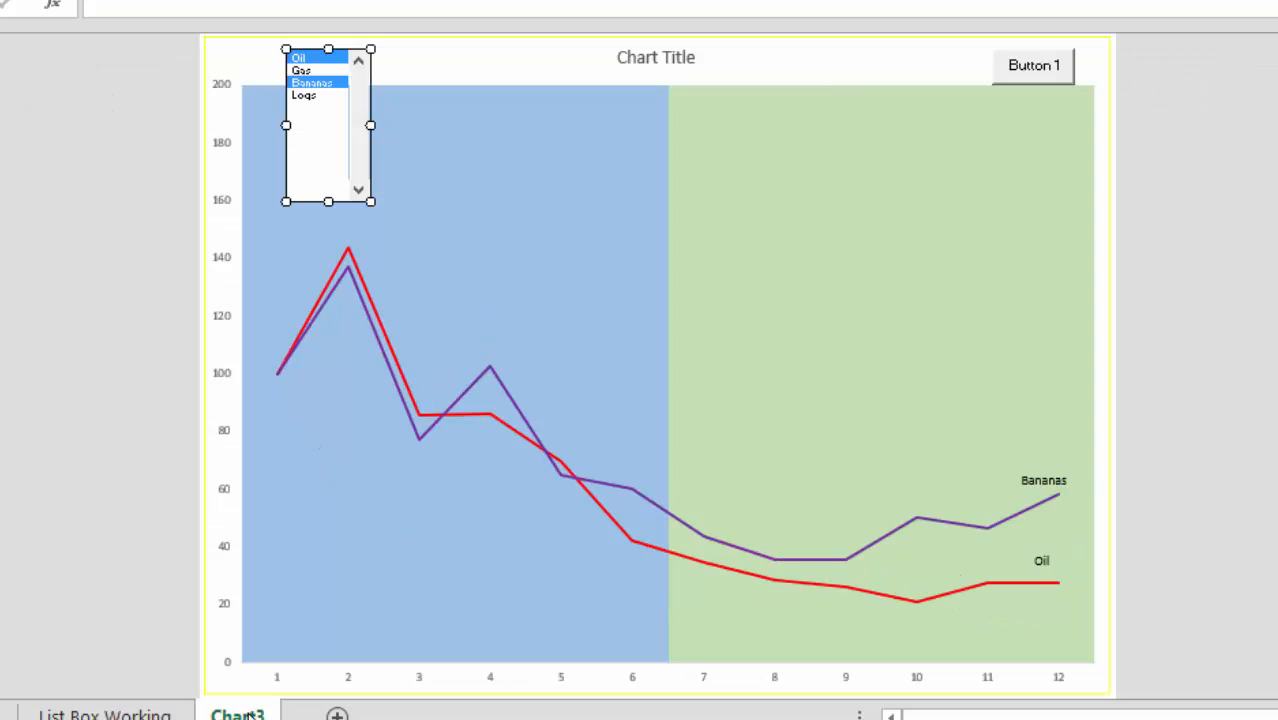
click(562, 203)
click(306, 97)
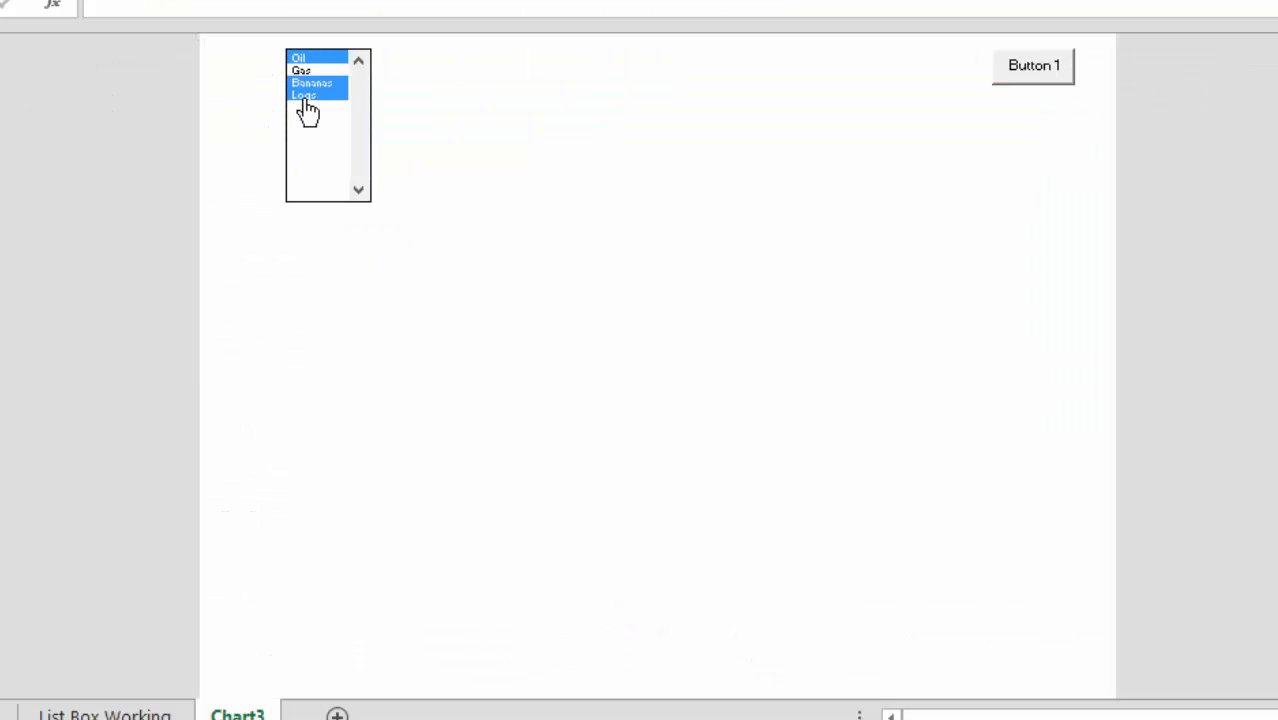
click(306, 72)
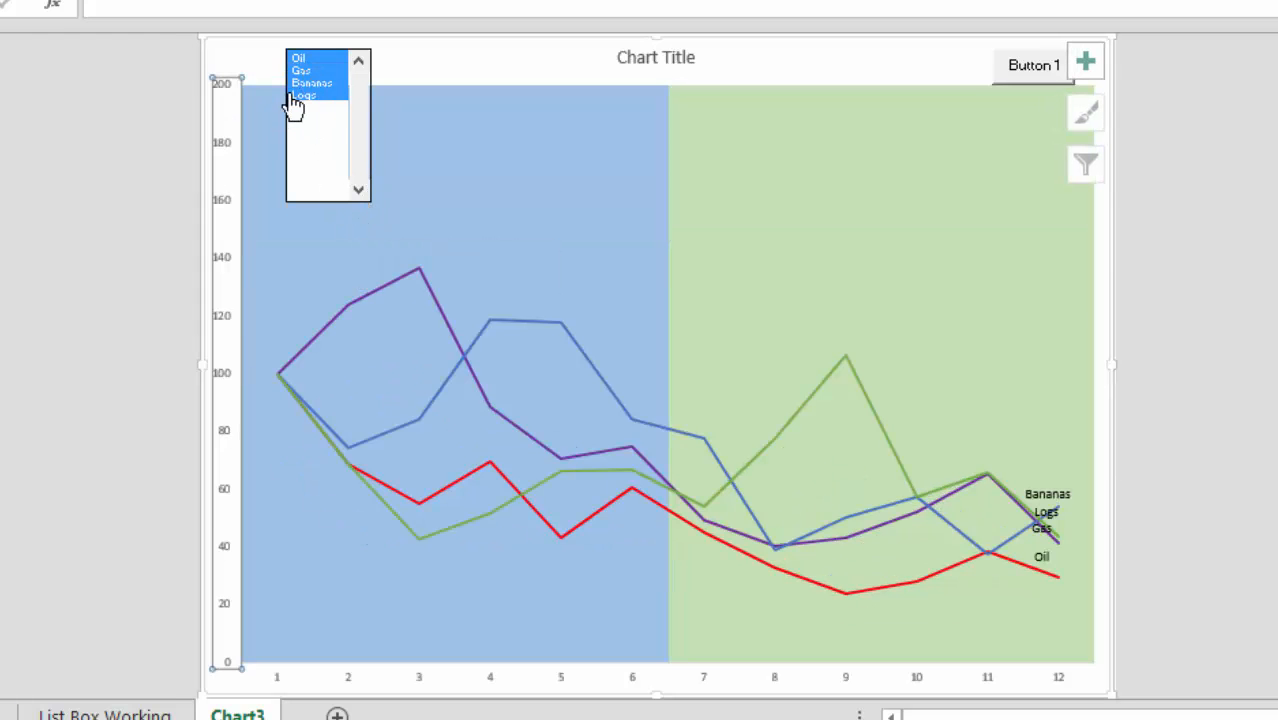
click(301, 96)
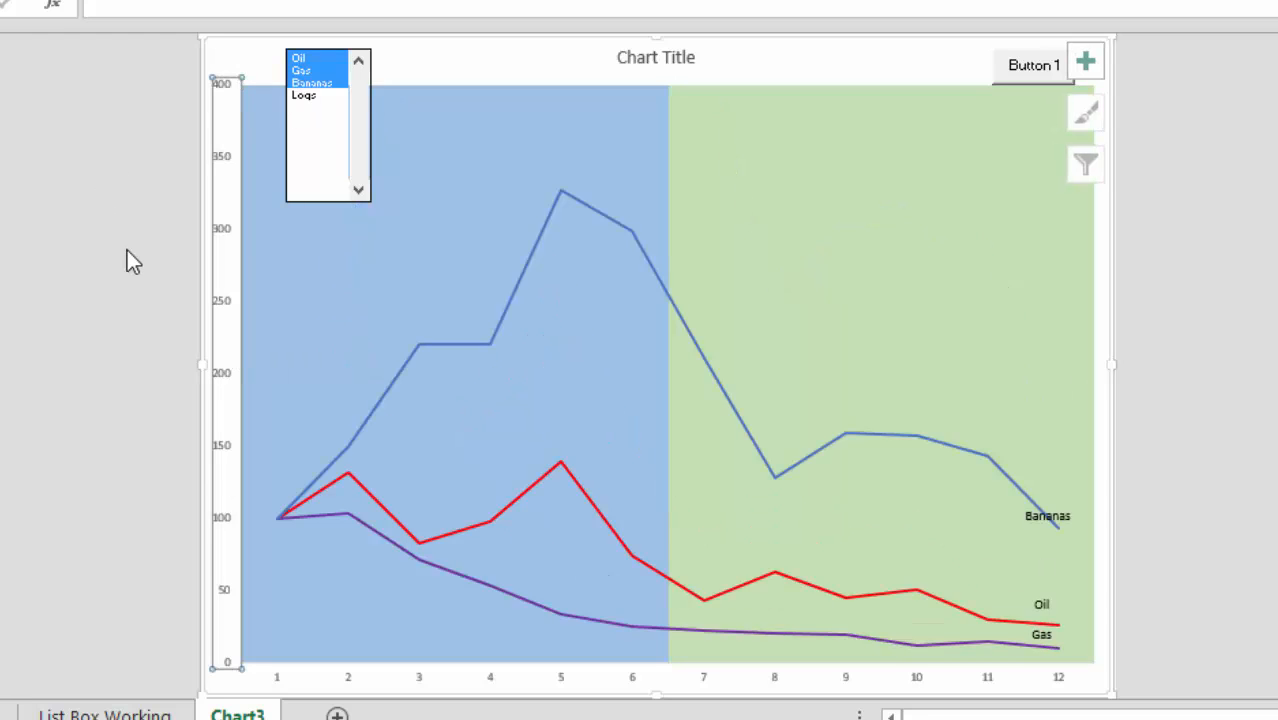
click(67, 263)
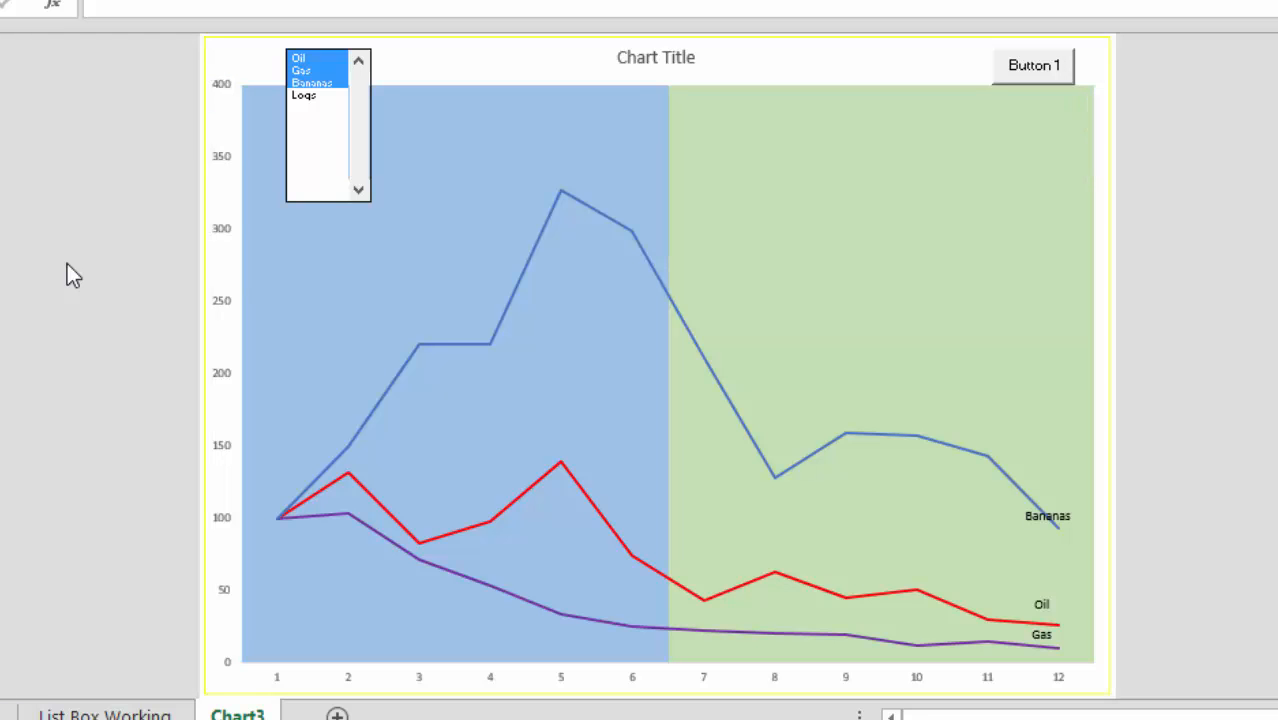
Save the workbook as Multiple Series on Graph in the Excel 97-2003 format, continuing despite the compatibility issues.
key(F12)
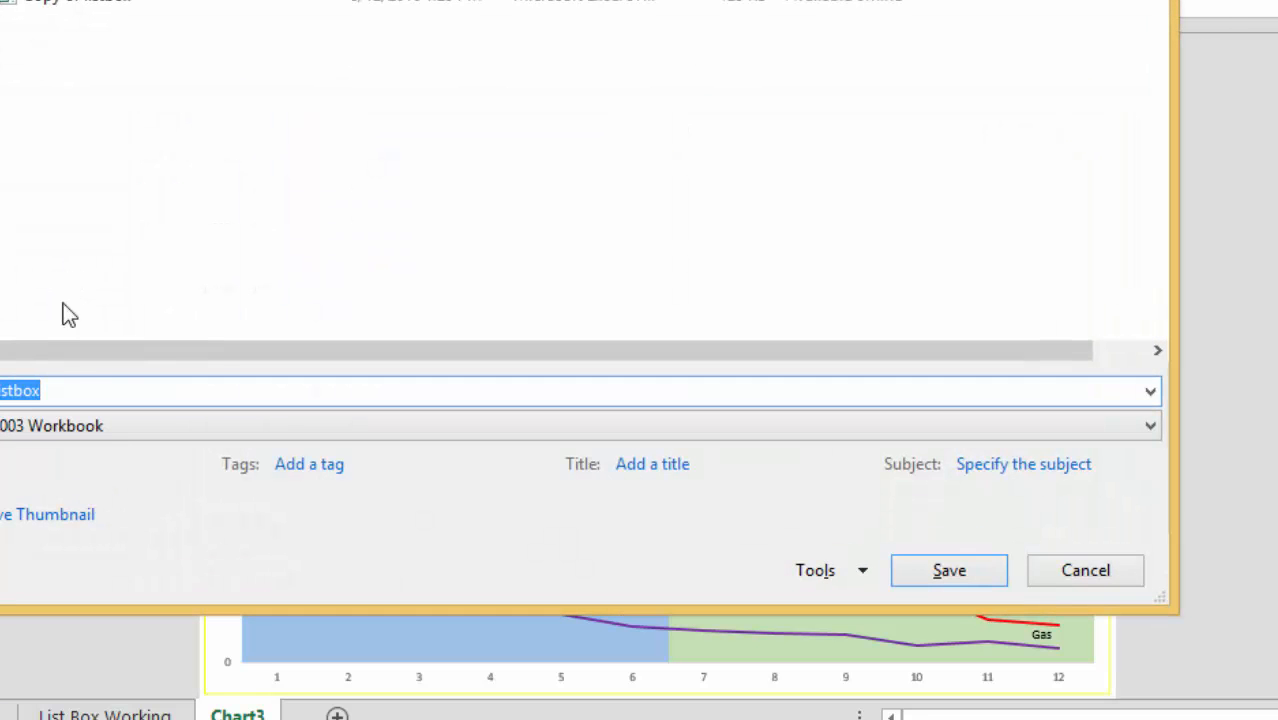
click(81, 393)
key(BackSpace)
key(BackSpace)
key(BackSpace)
key(BackSpace)
key(BackSpace)
key(BackSpace)
key(BackSpace)
key(BackSpace)
key(BackSpace)
key(BackSpace)
key(BackSpace)
key(BackSpace)
key(BackSpace)
key(BackSpace)
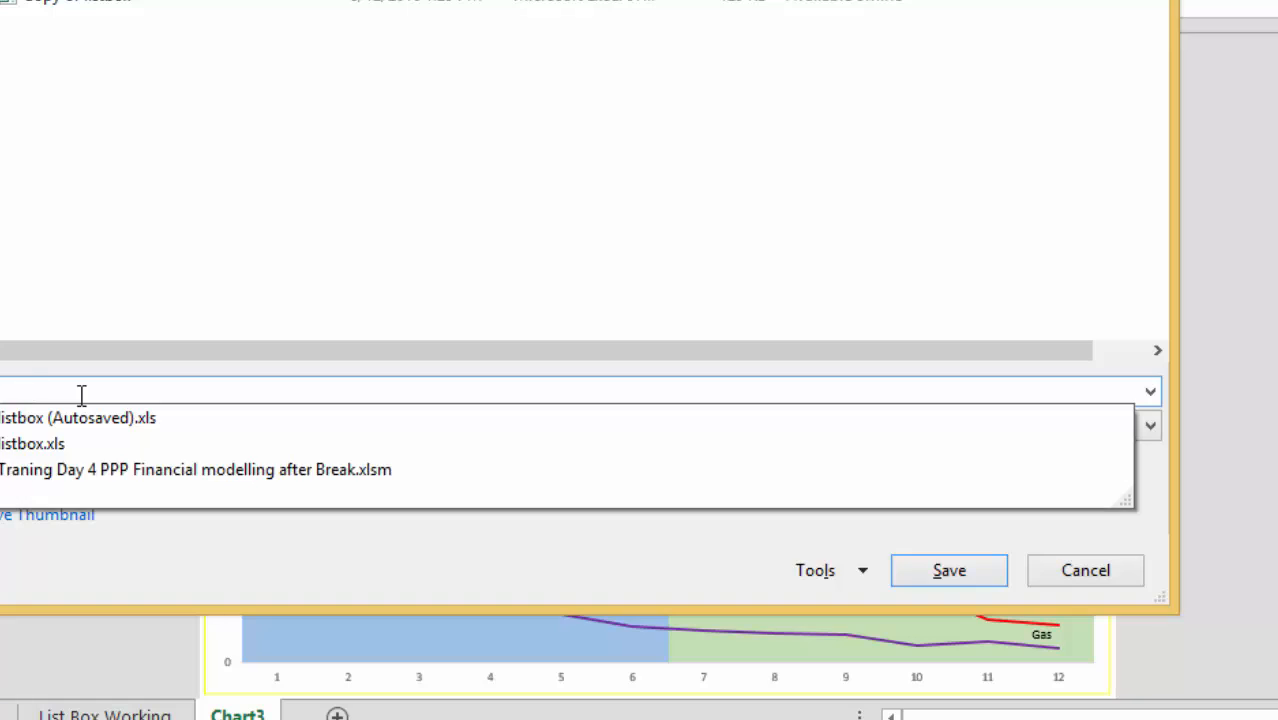
text(Mu)
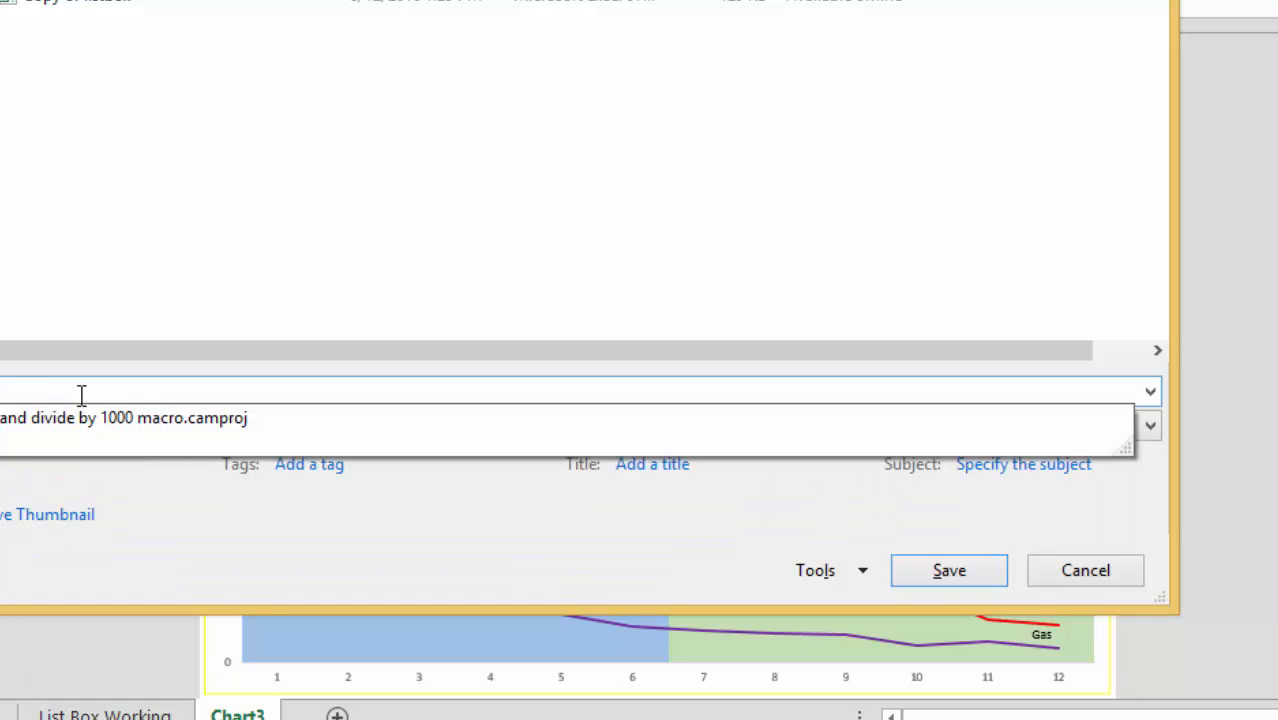
text(l)
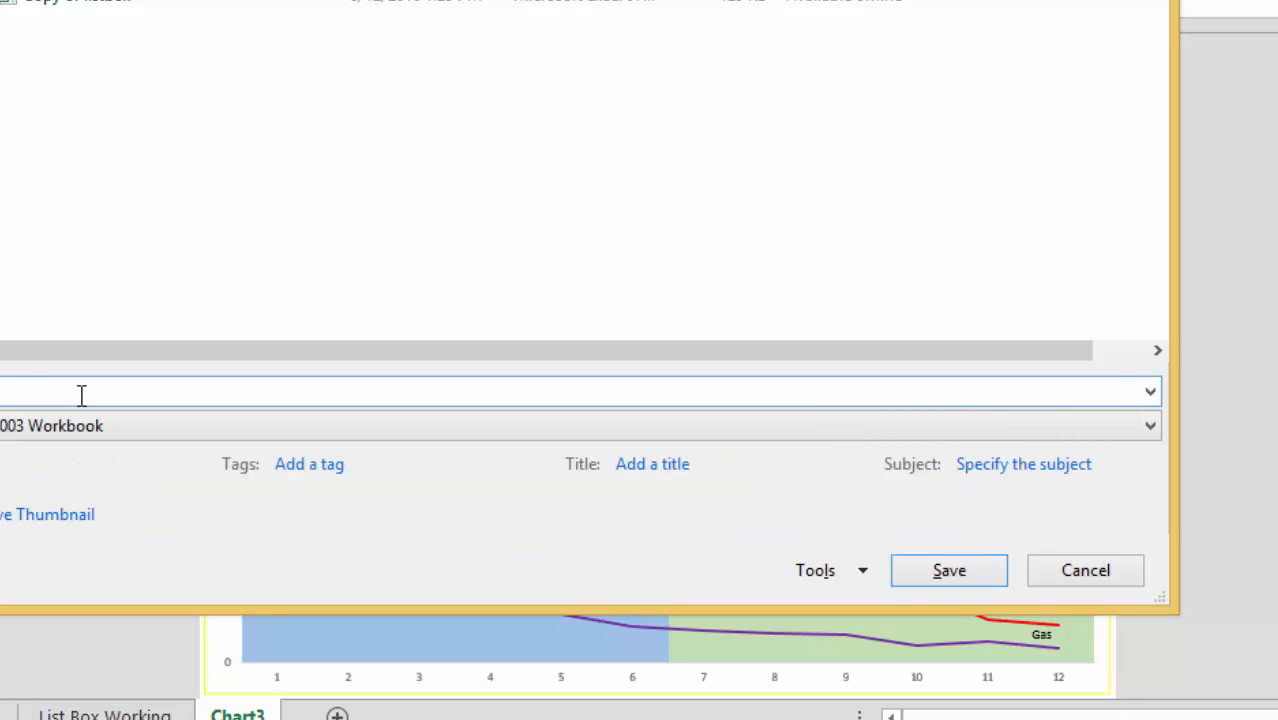
text(Sha)
text(p)
text(le Series)
text( on Grap)
text(h)
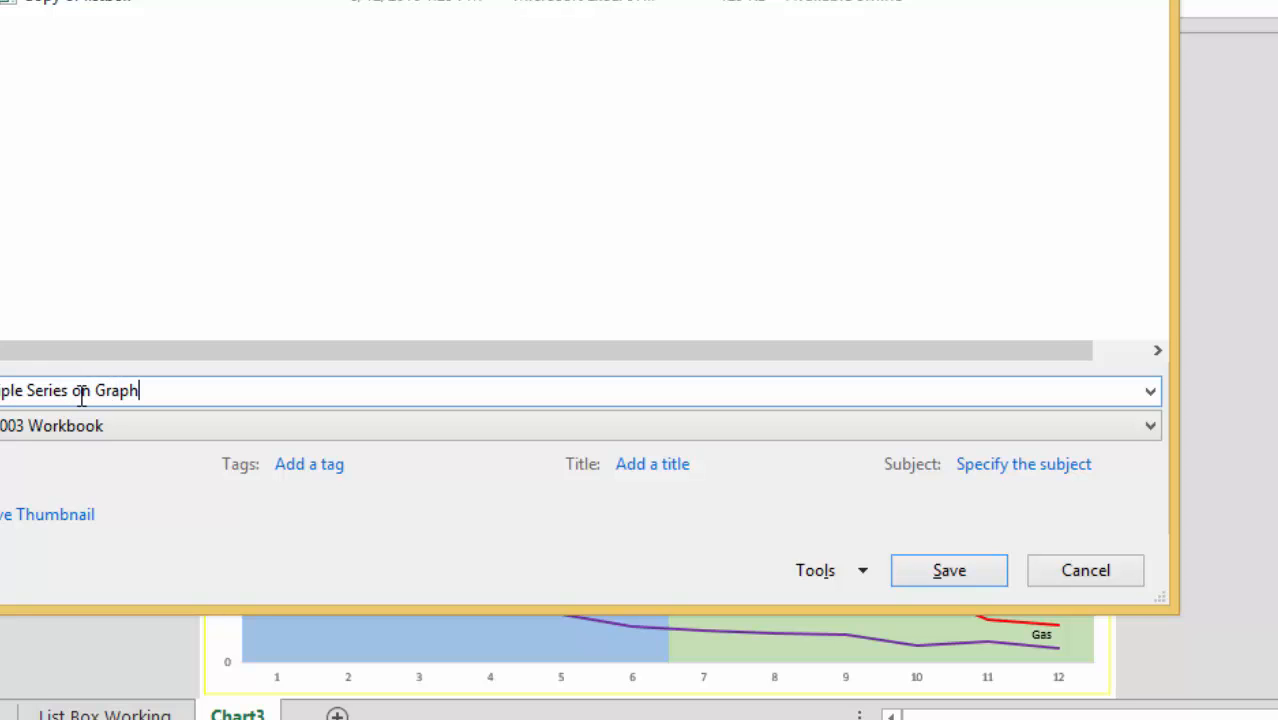
key(Return)
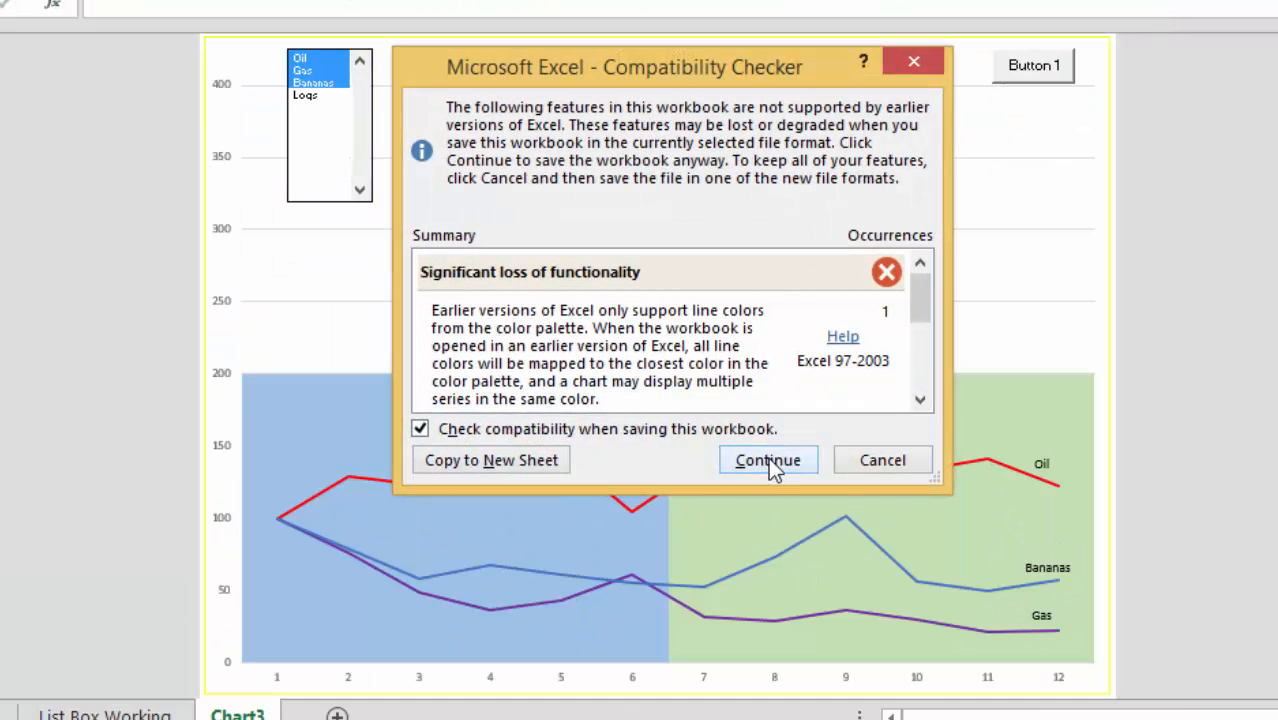
click(768, 461)
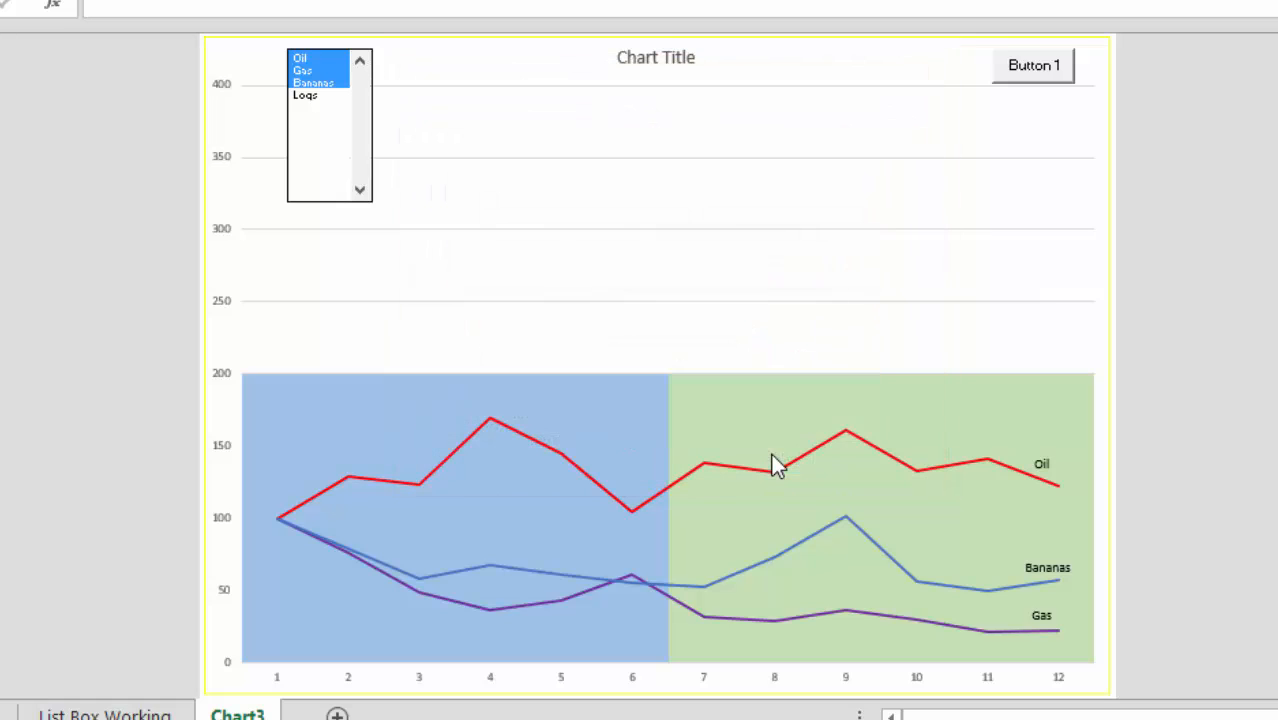
Refresh the chart with its Button 1 macro and clear the vertical axis selection.
click(1023, 93)
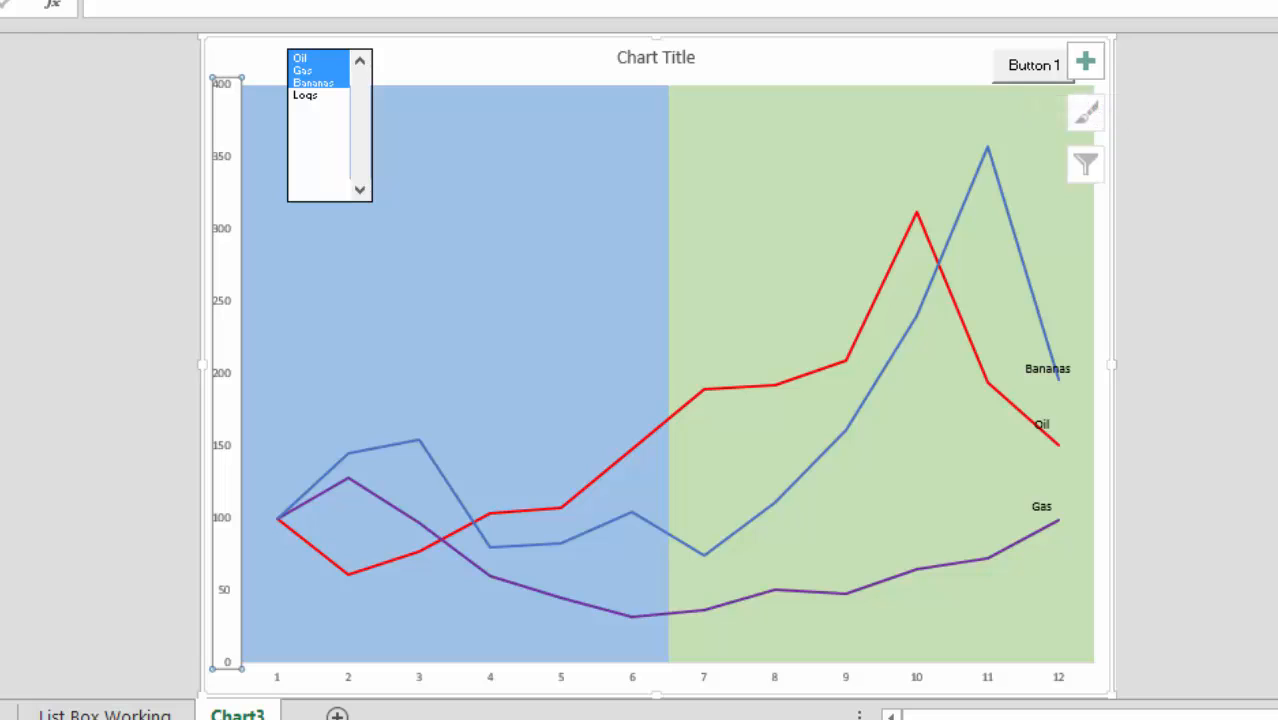
key(Escape)
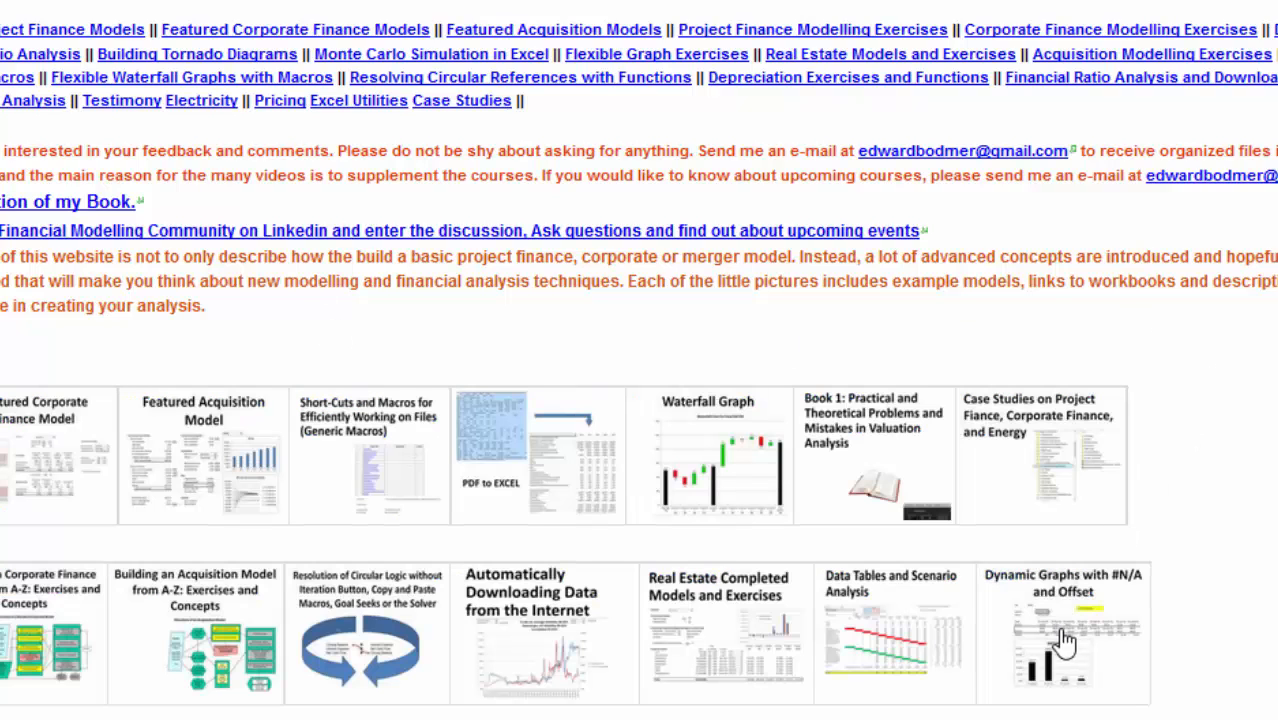
On the financial modelling website, look through the Dynamic Graphs with #N/A and Offset page and return to the home page.
click(1139, 607)
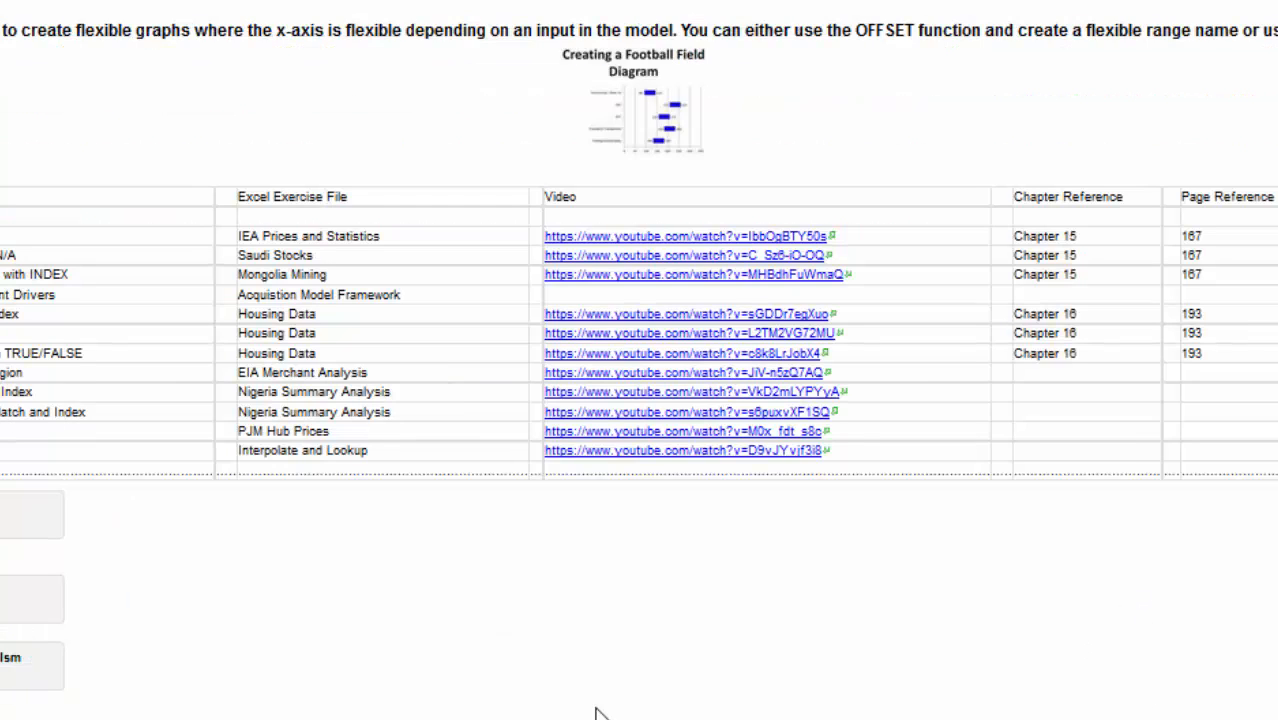
scroll(608, 707, down, 5)
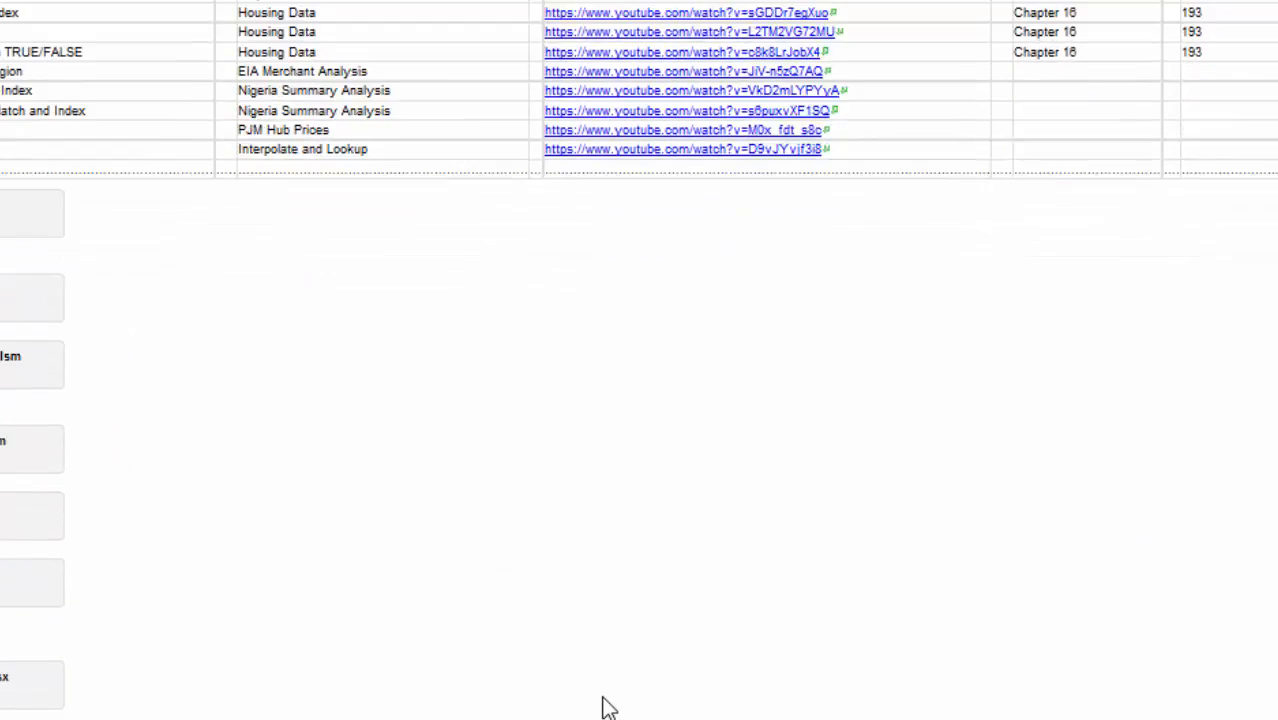
scroll(608, 707, up, 5)
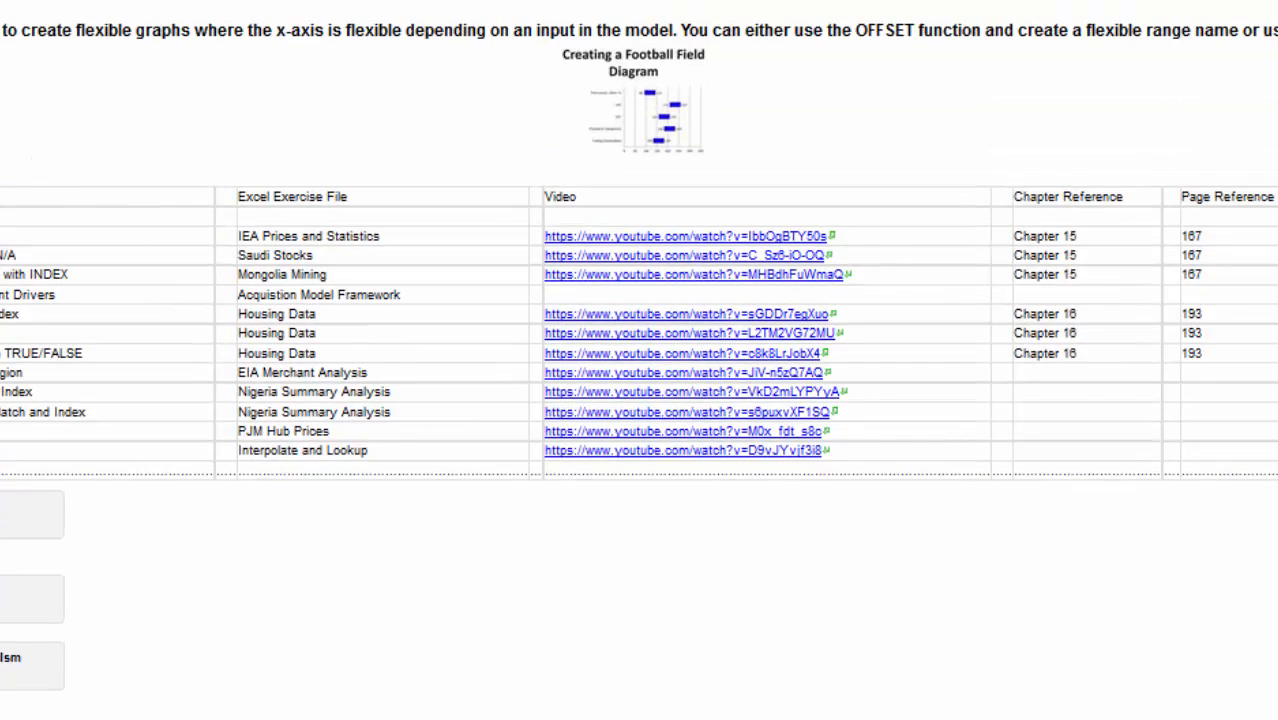
scroll(639, 360, up, 5)
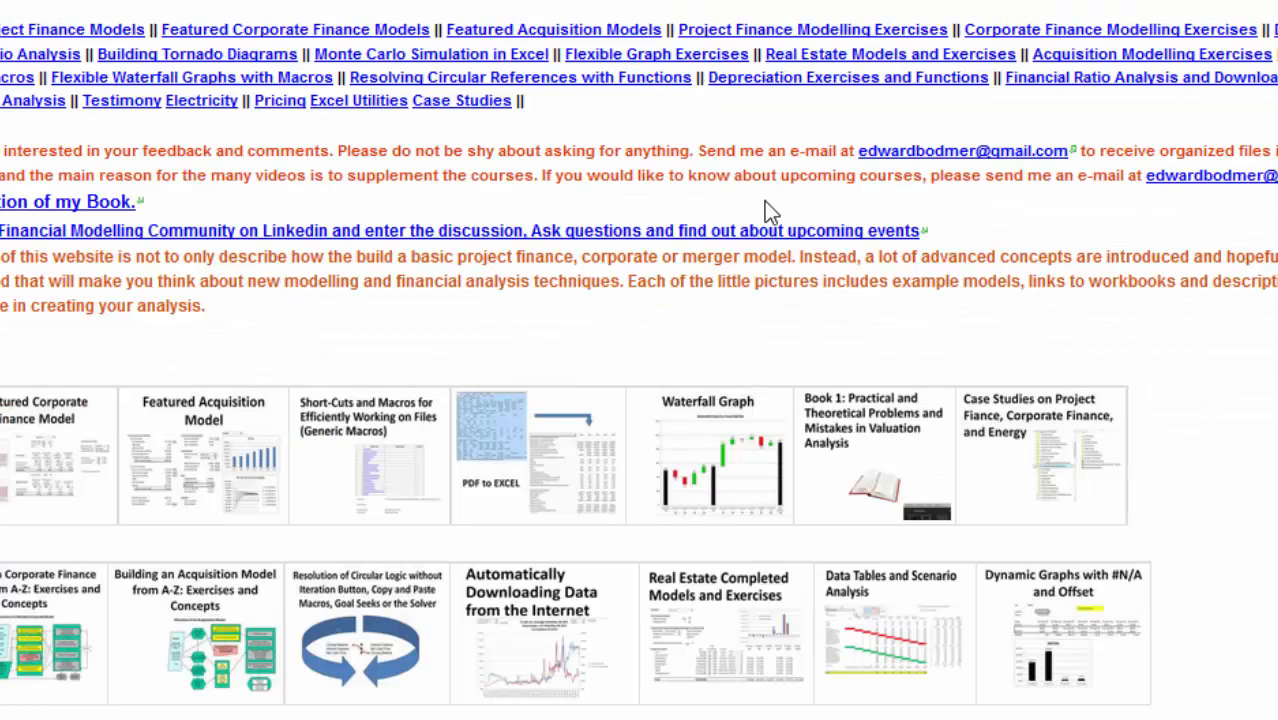